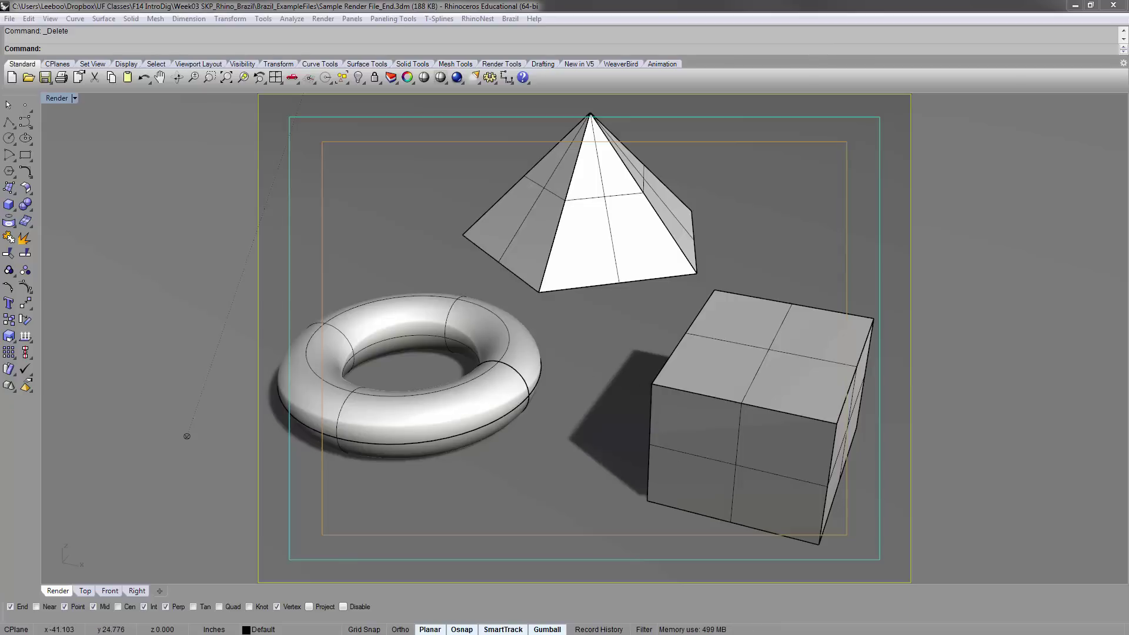
Step: Switch to Windows Explorer, examine the Sample Render File_End and Sample Render File_Start models in Brazil_ExampleFiles, and return to Rhino
drag(0, 234, 563, 93)
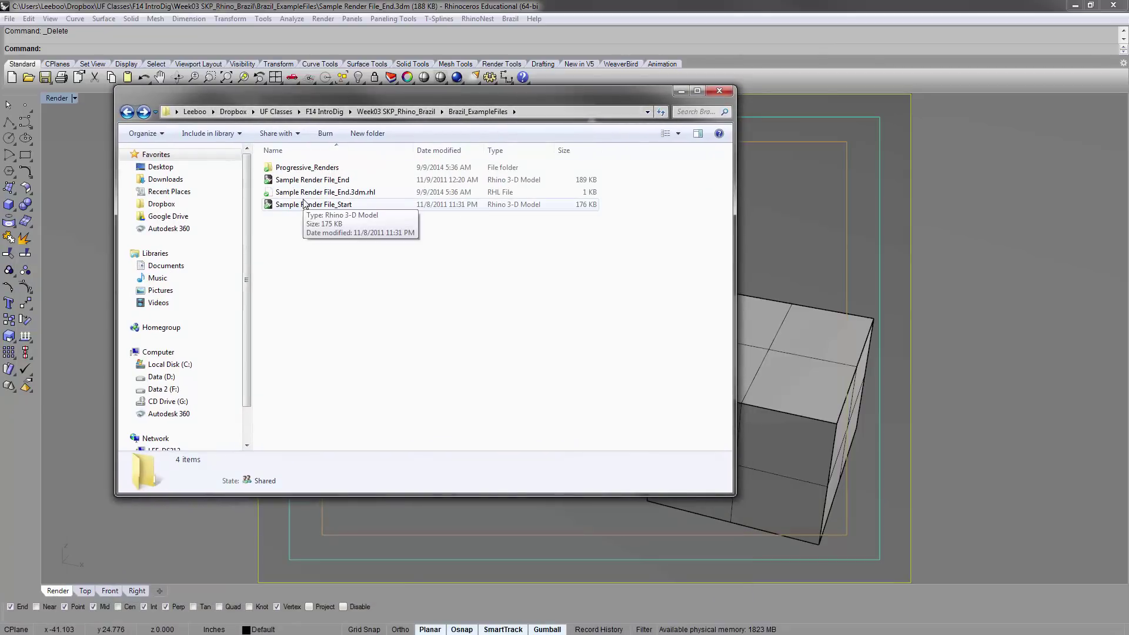
click(327, 181)
click(330, 205)
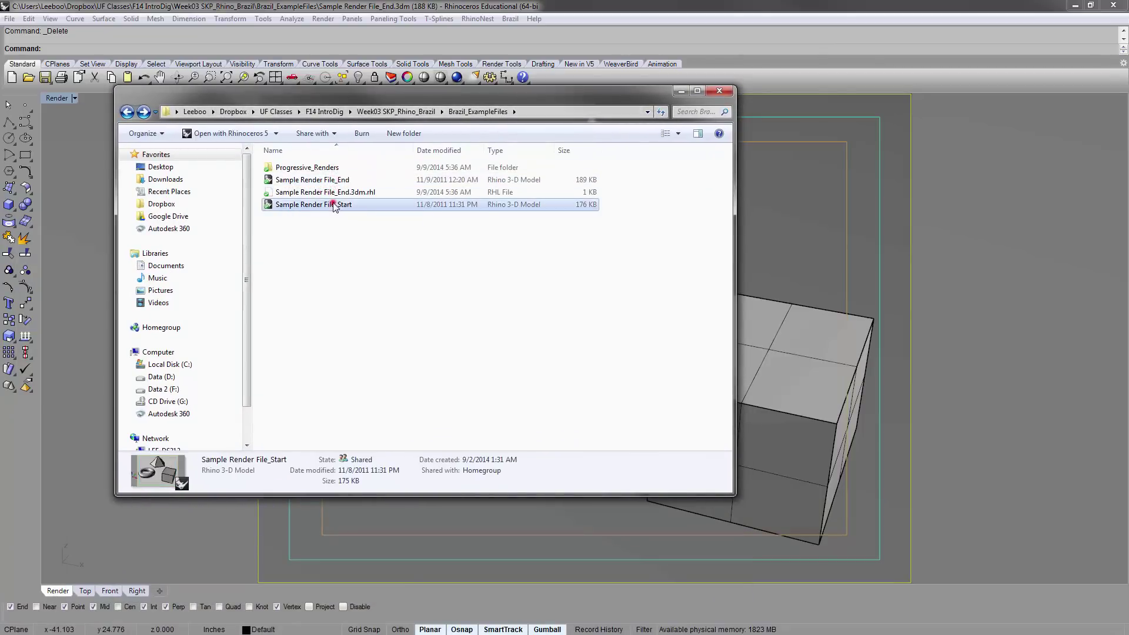
click(670, 92)
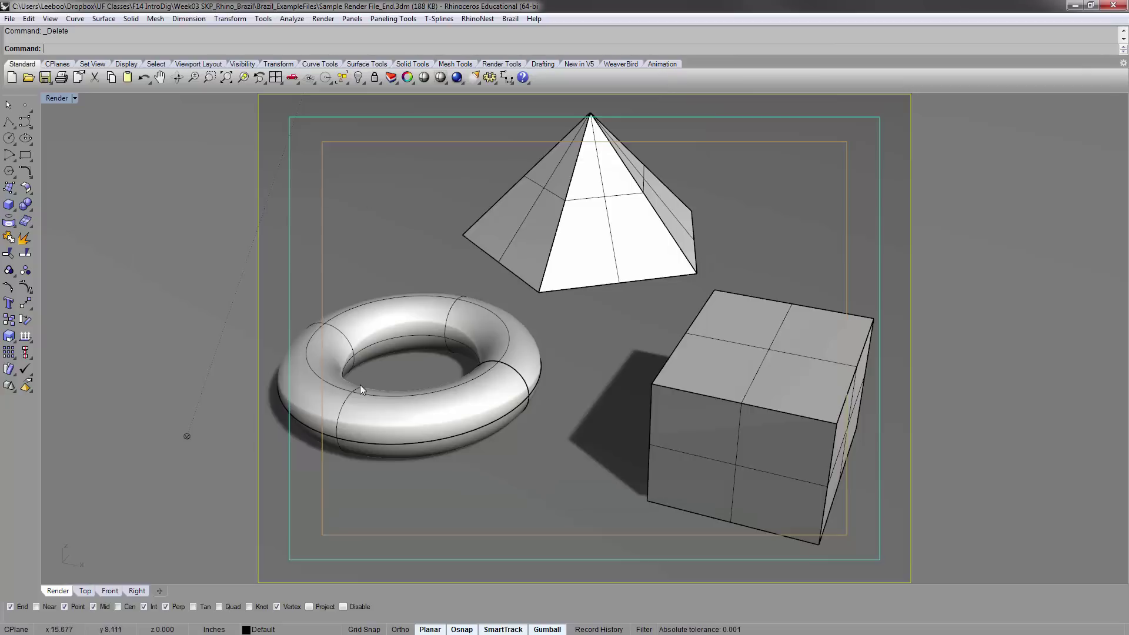
Step: Preview the Render viewport in Rendered display mode and return it to Shaded
click(63, 98)
click(73, 155)
click(56, 99)
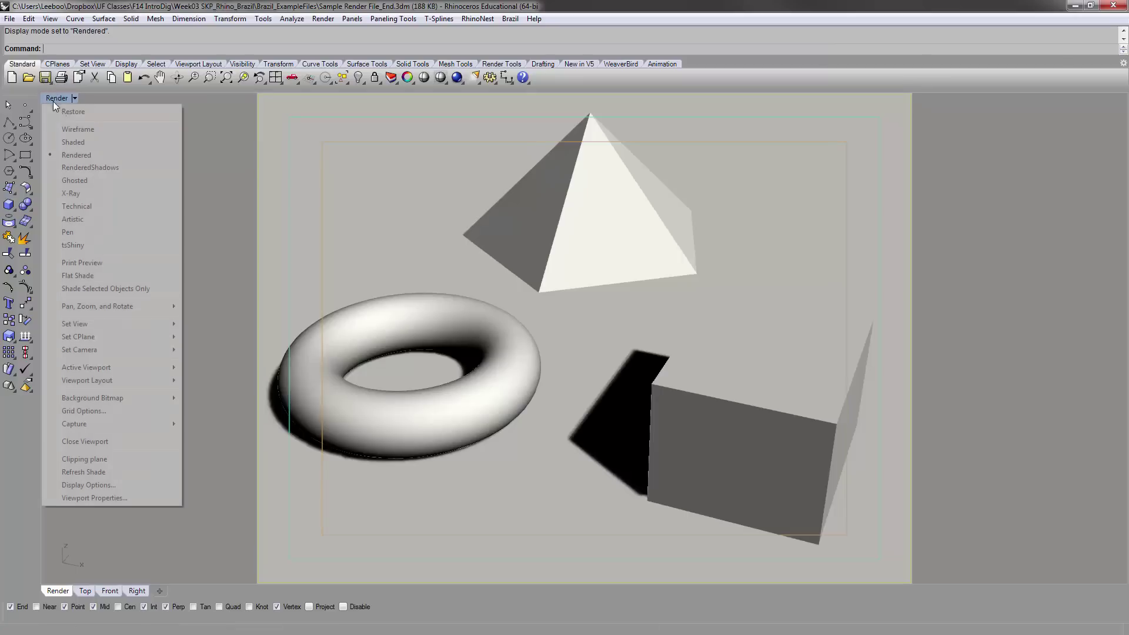
click(82, 143)
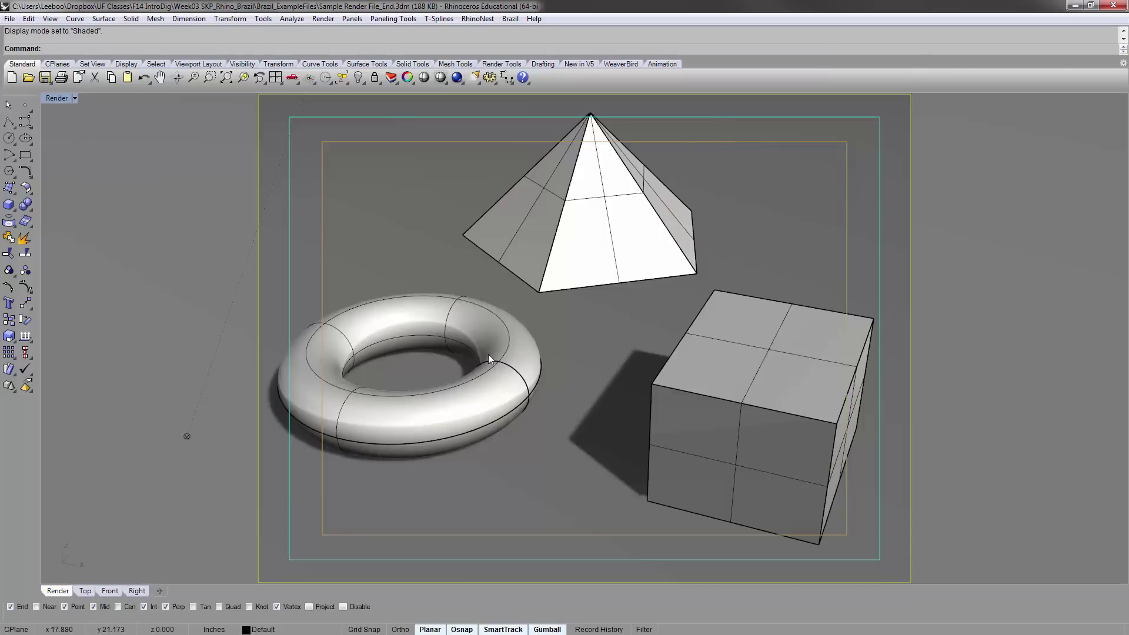
Step: Restore the saved named view Render in the viewport after orbiting away from it
click(75, 99)
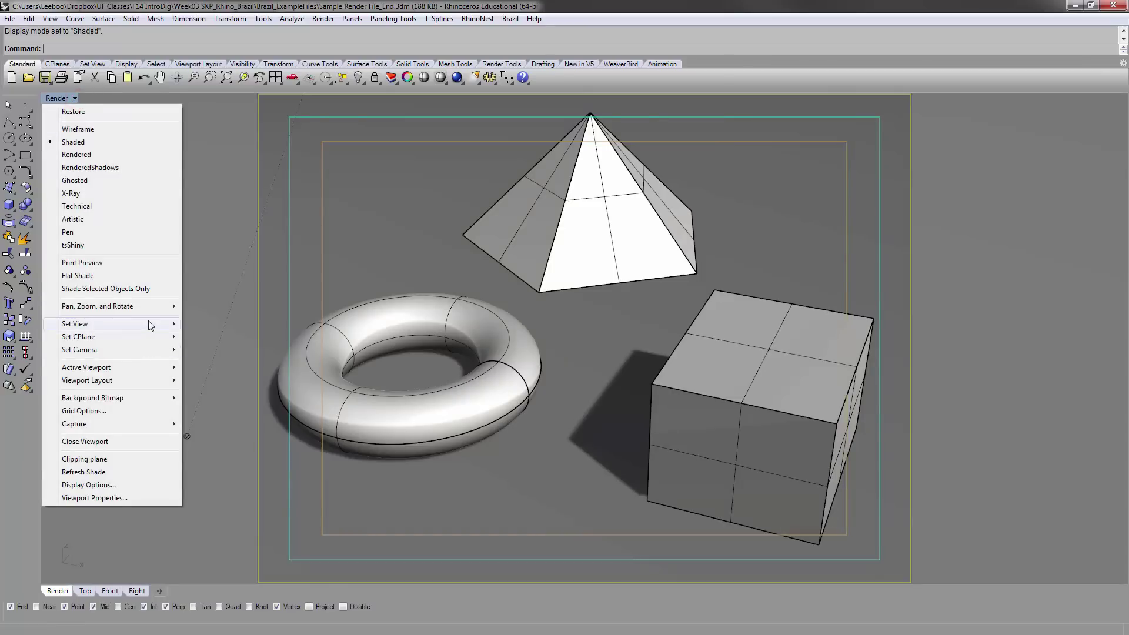
mouse_move(148, 323)
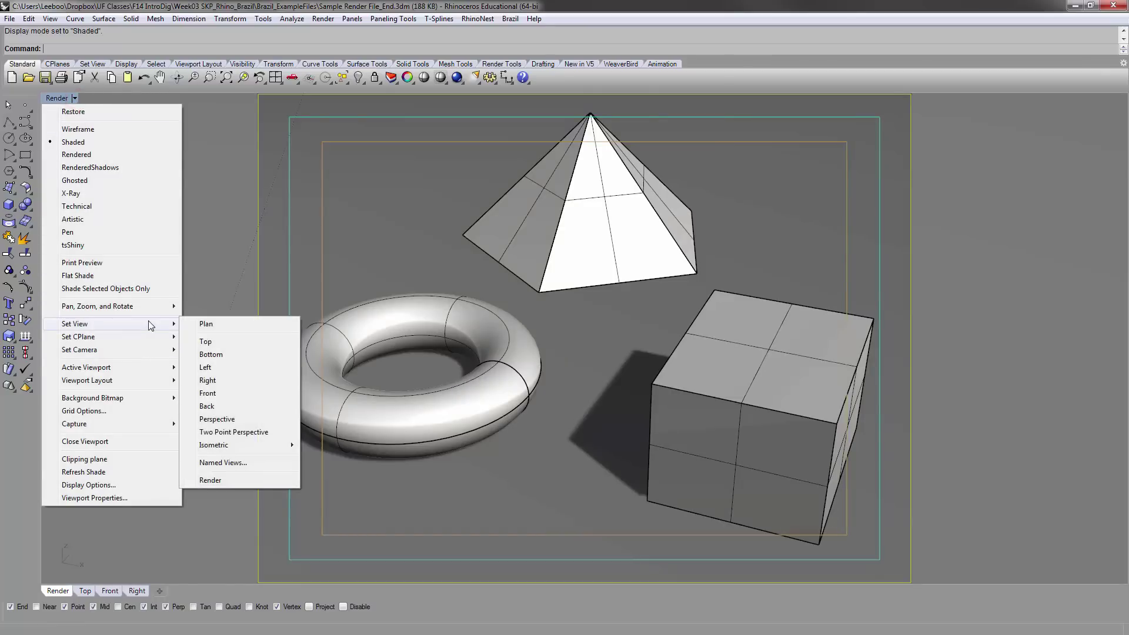
click(245, 481)
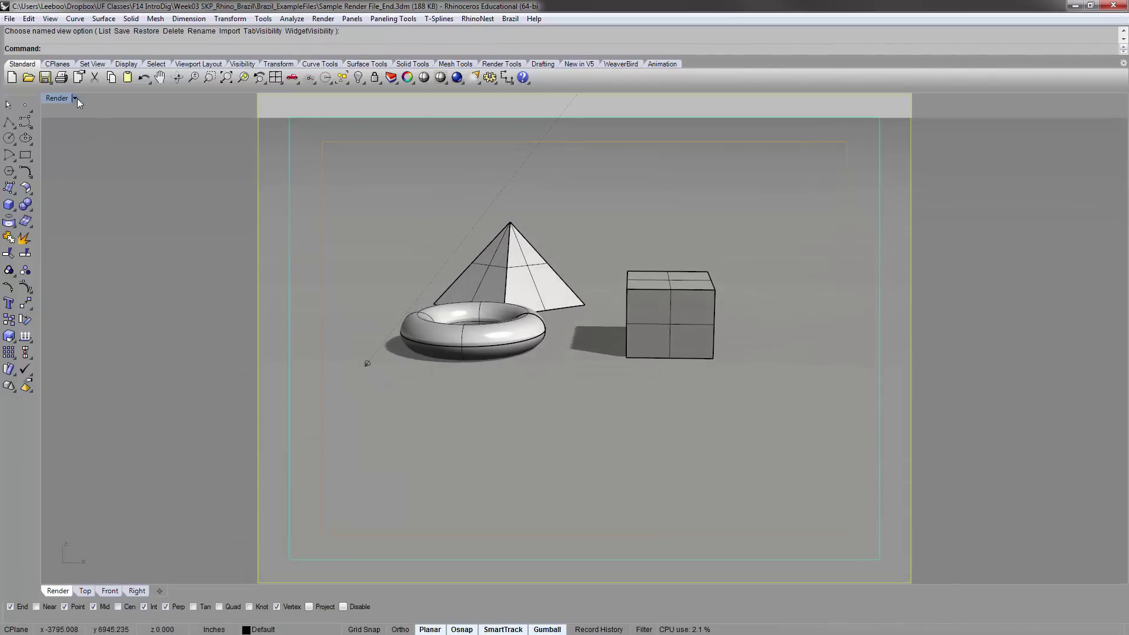
click(75, 98)
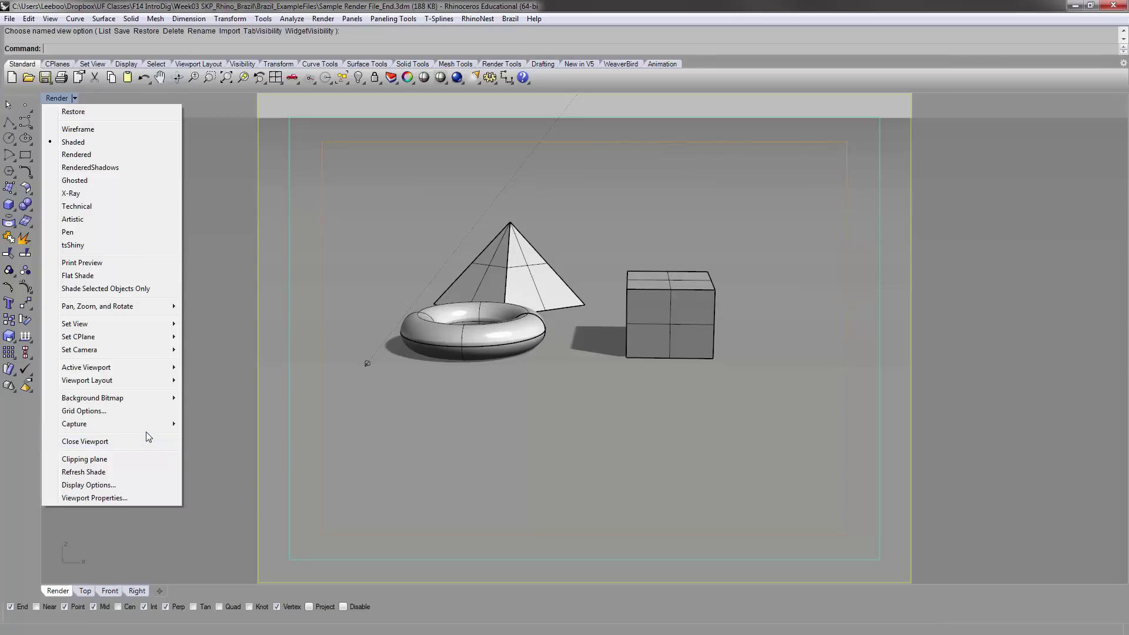
mouse_move(141, 324)
click(236, 478)
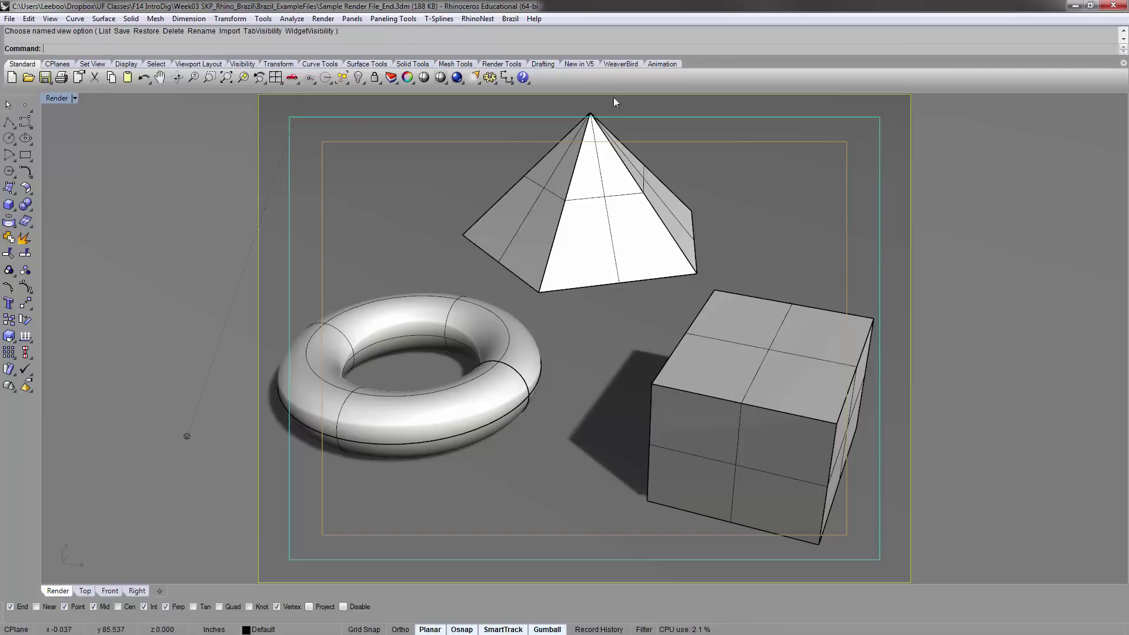
Step: Toggle the safe frame off and back on in the Render viewport
click(324, 19)
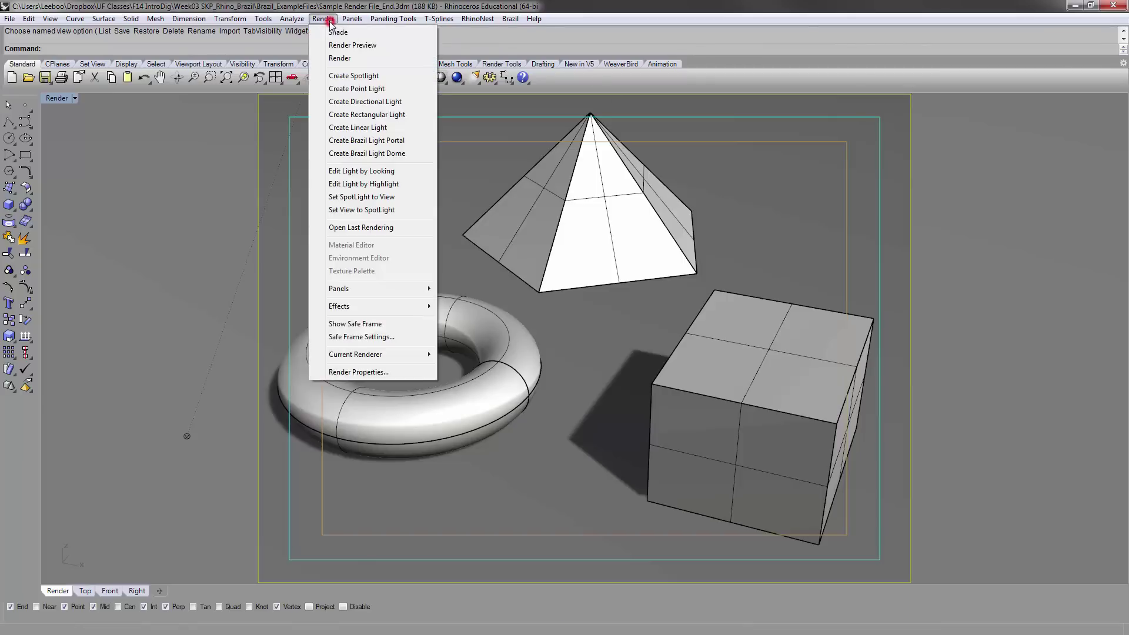
click(375, 323)
click(263, 19)
mouse_move(292, 19)
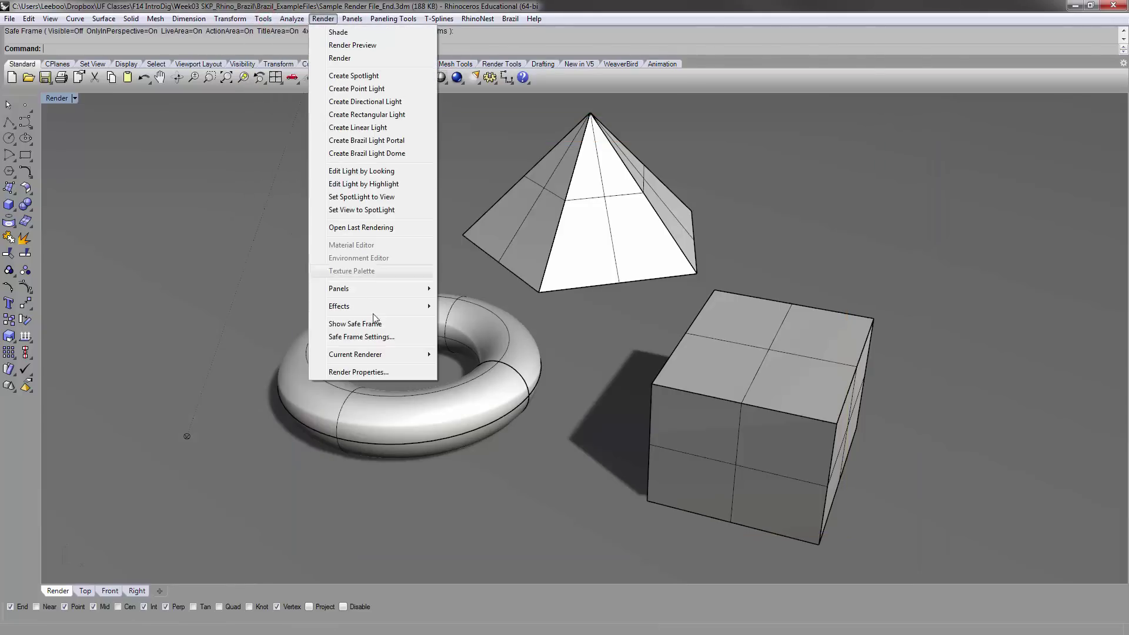
click(374, 324)
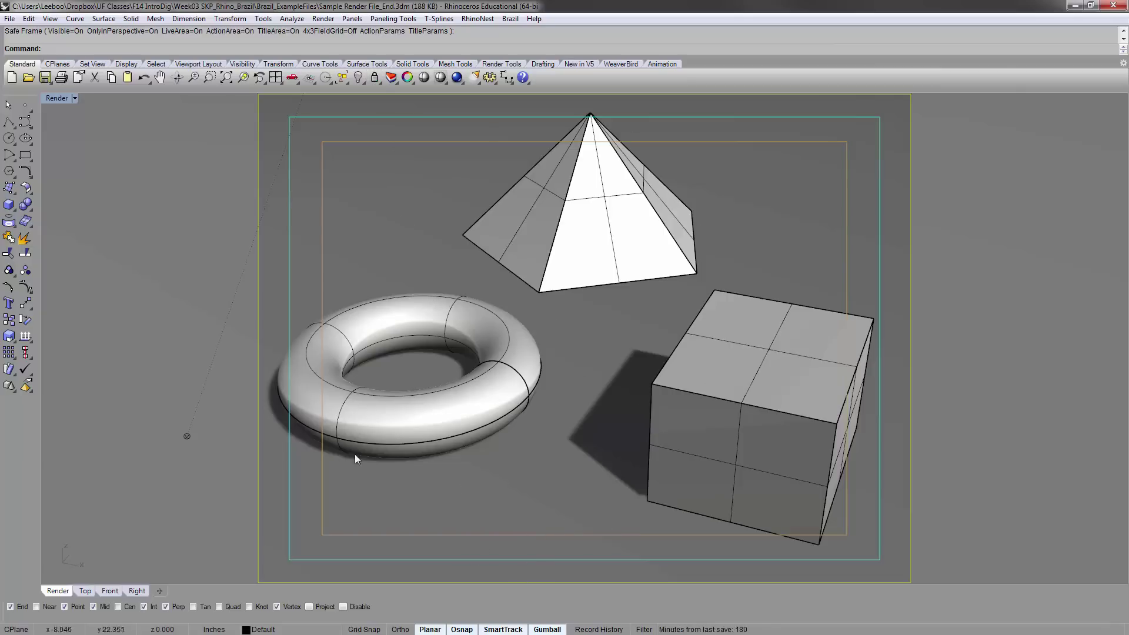
Step: Review the safe frame options and the action and title area settings in the document properties
click(328, 20)
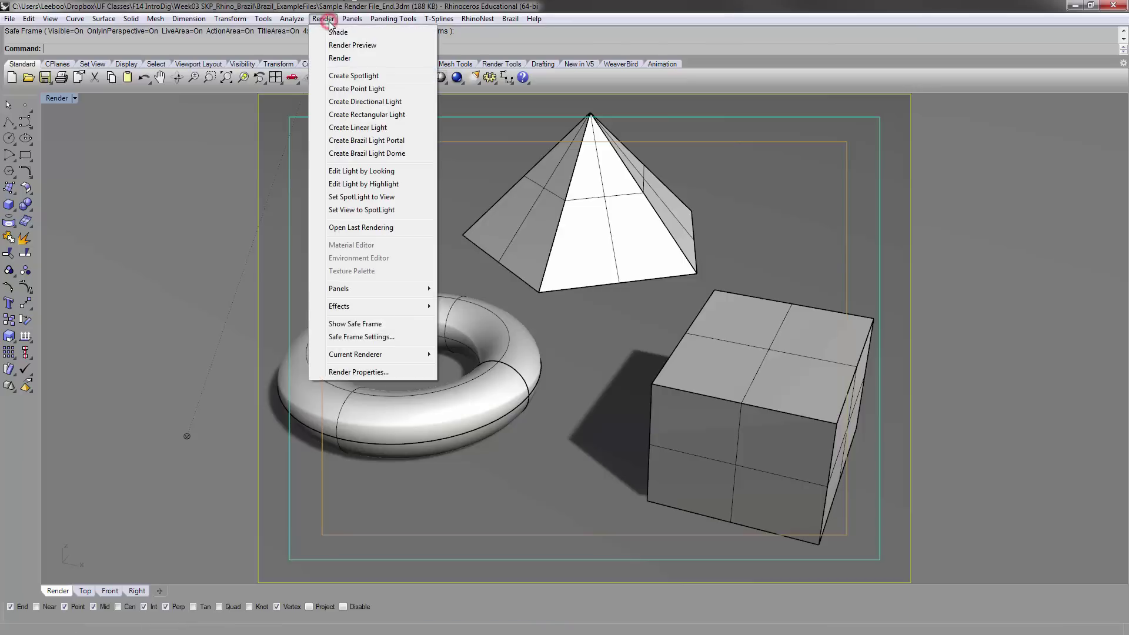
click(371, 336)
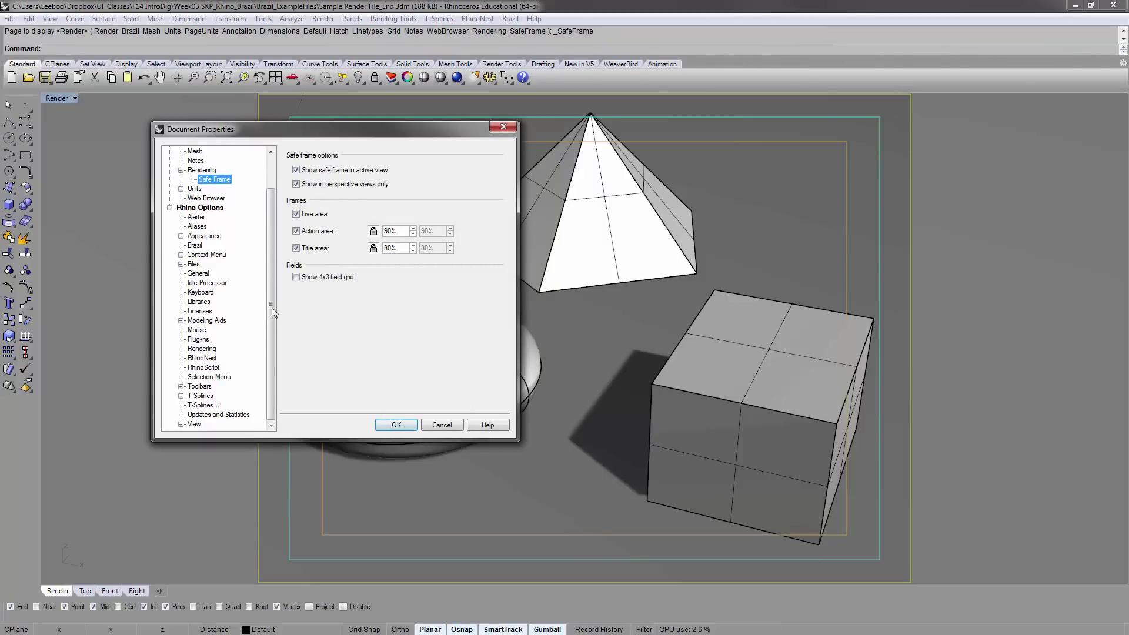
scroll(269, 235, up, 2)
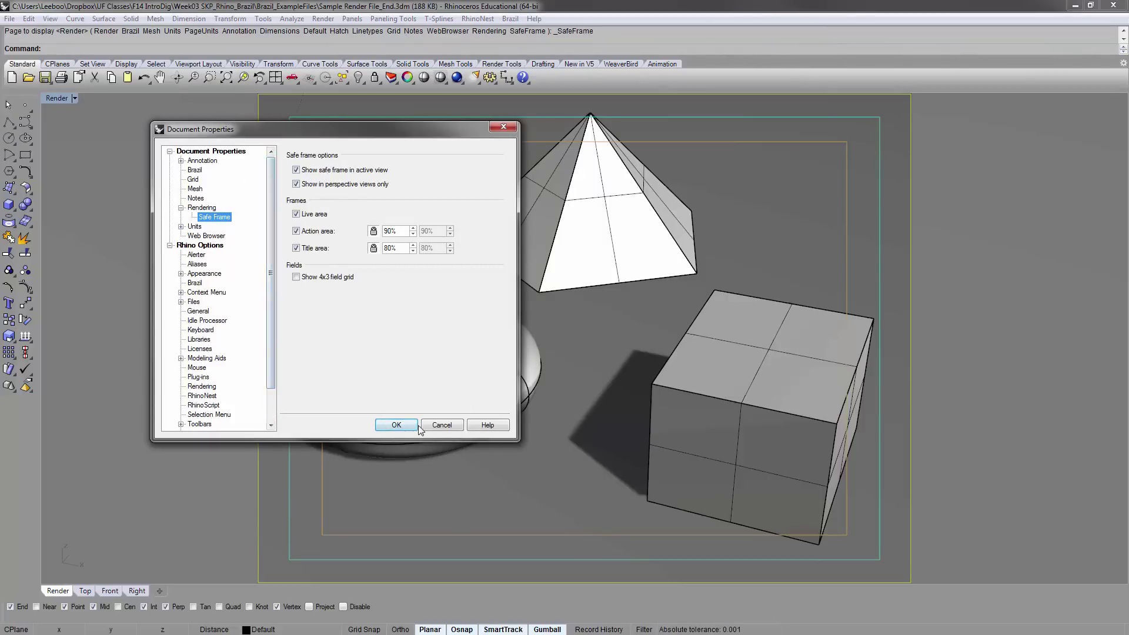
click(398, 424)
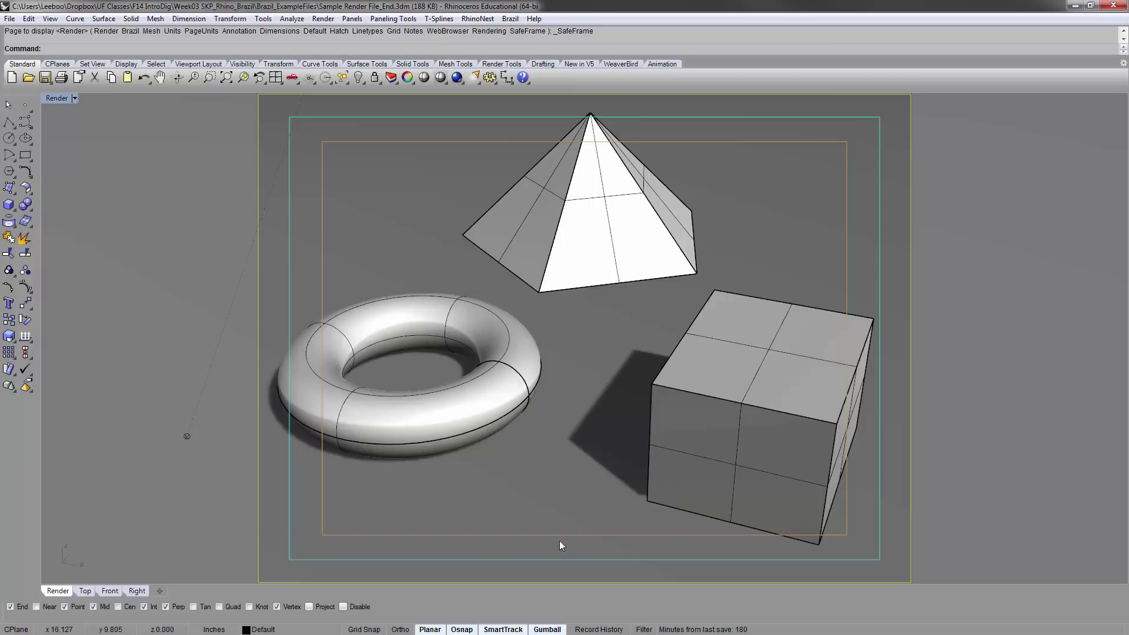
Step: Switch to Windows Explorer, examine the images in the Progressive_Renders folder, and return to Rhino
click(168, 207)
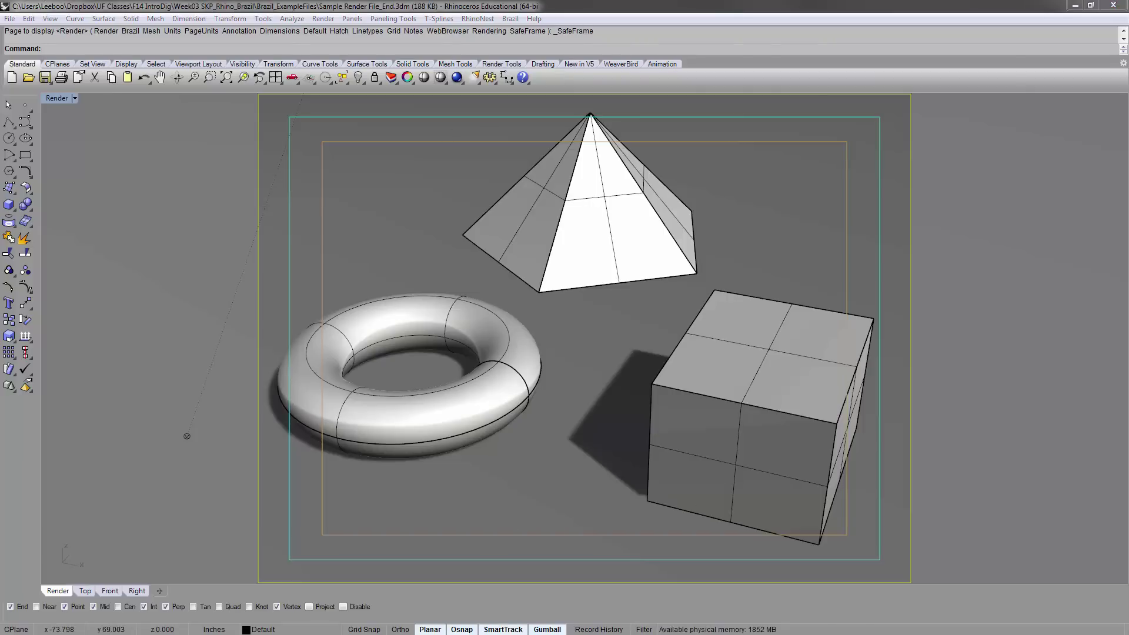
key(alt+Tab)
click(497, 392)
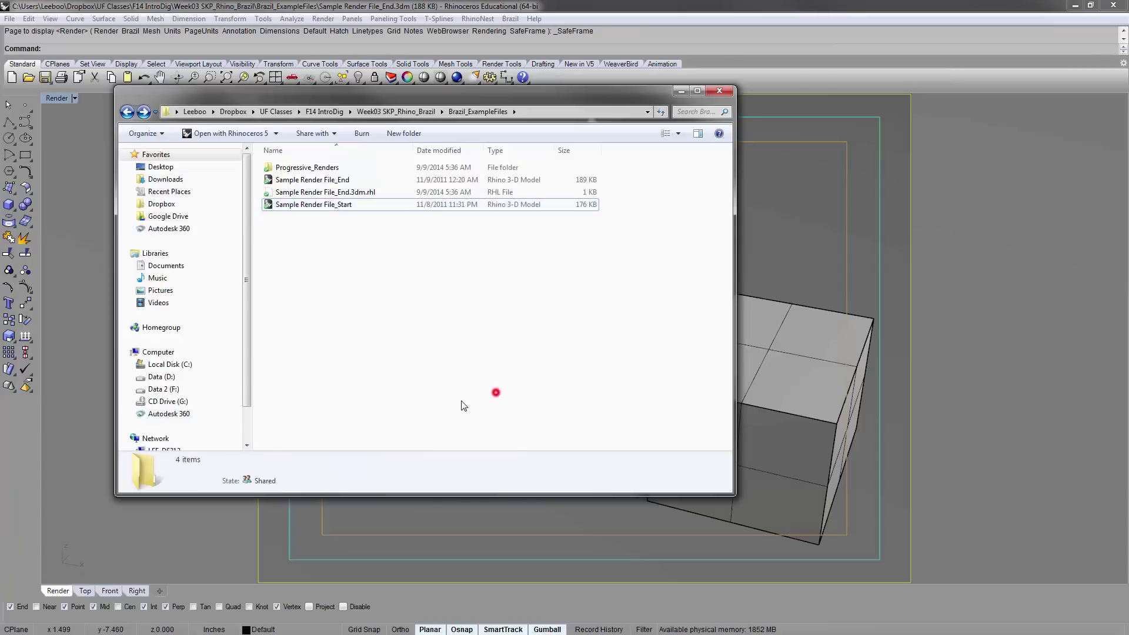
double_click(348, 168)
click(595, 437)
click(294, 176)
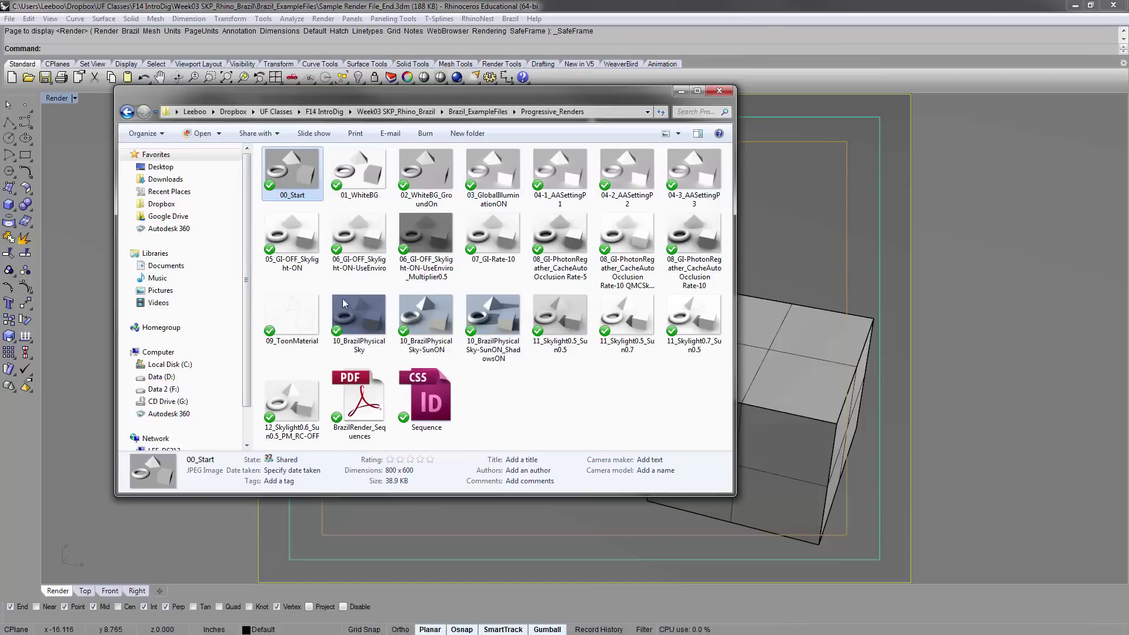
click(682, 92)
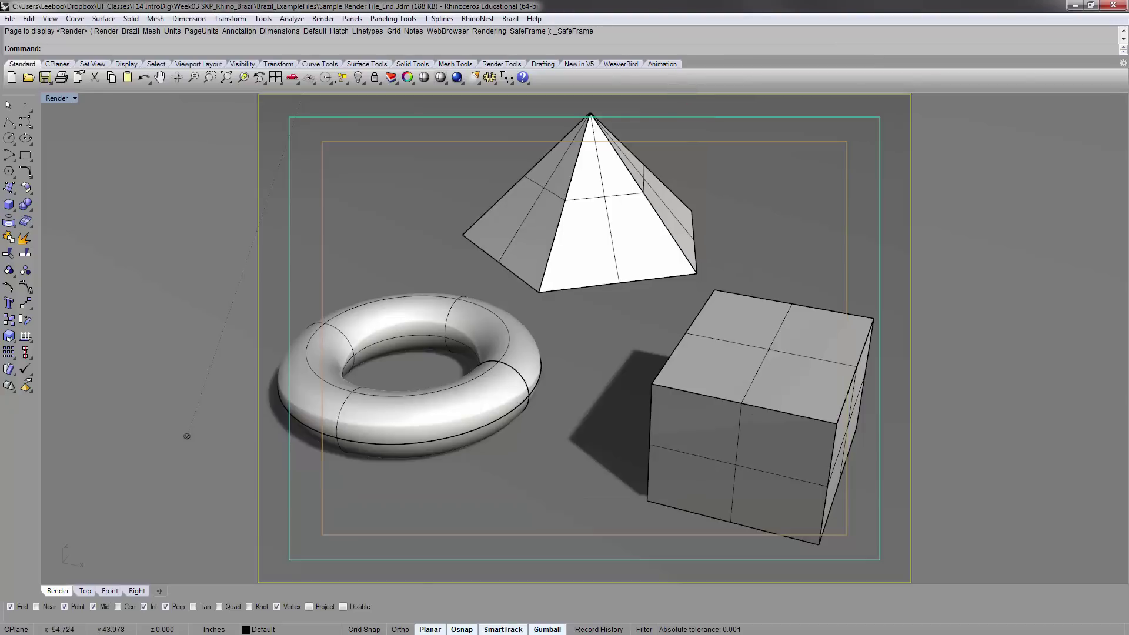
Step: Switch to Adobe Acrobat, page through the render stages in BrazilRender_Sequences.pdf, and return to Rhino
key(alt+Tab)
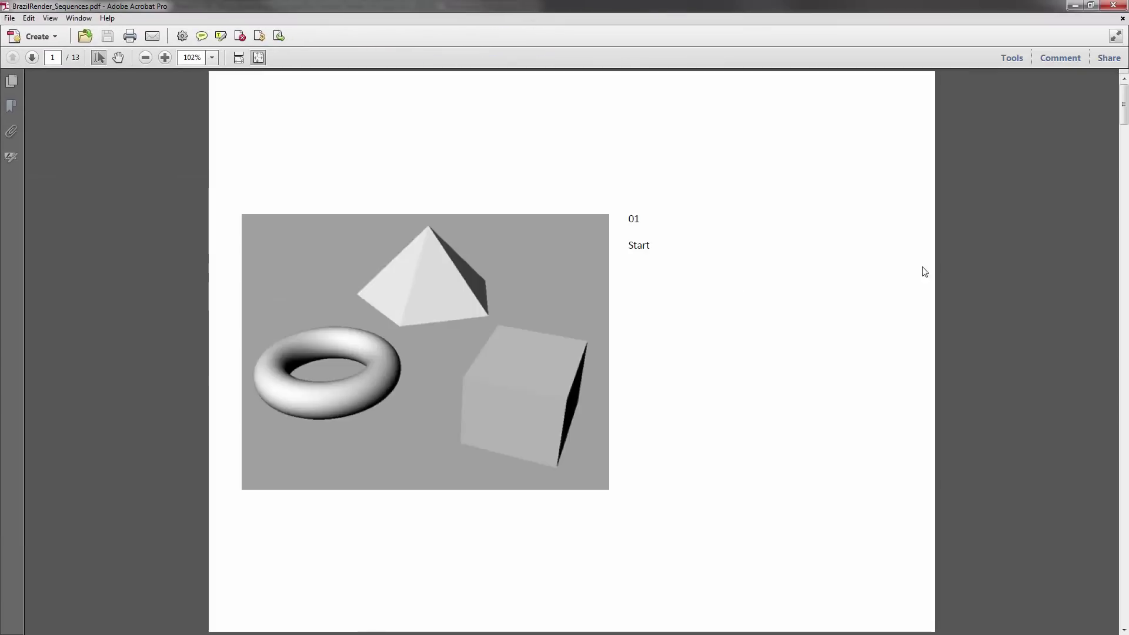
click(974, 254)
scroll(970, 343, down, 1)
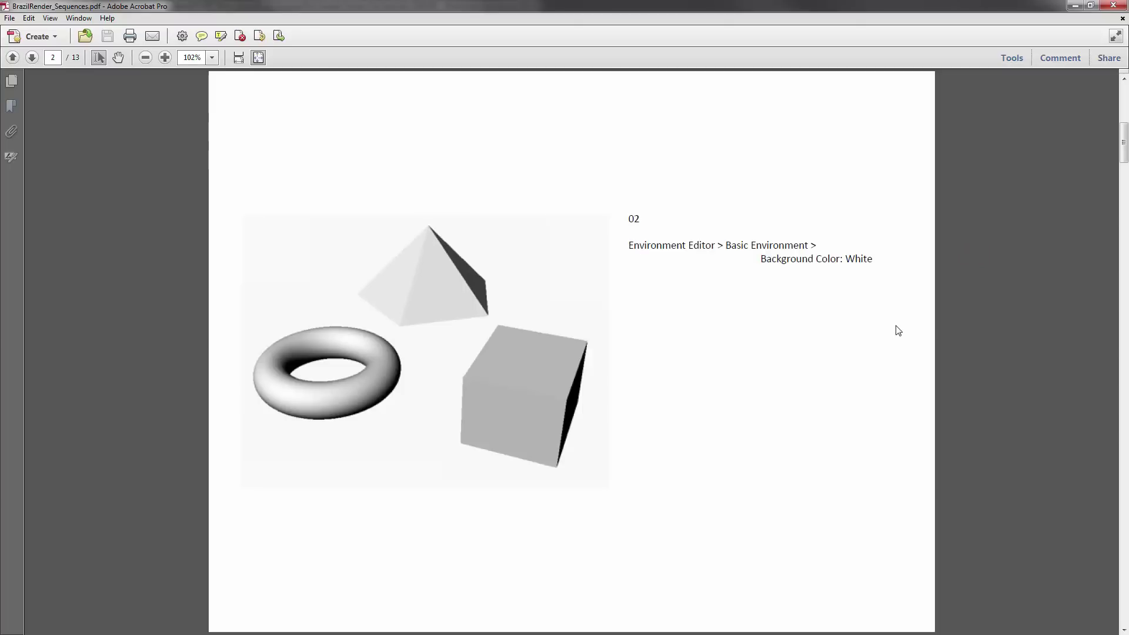
scroll(895, 328, down, 1)
scroll(895, 333, down, 8)
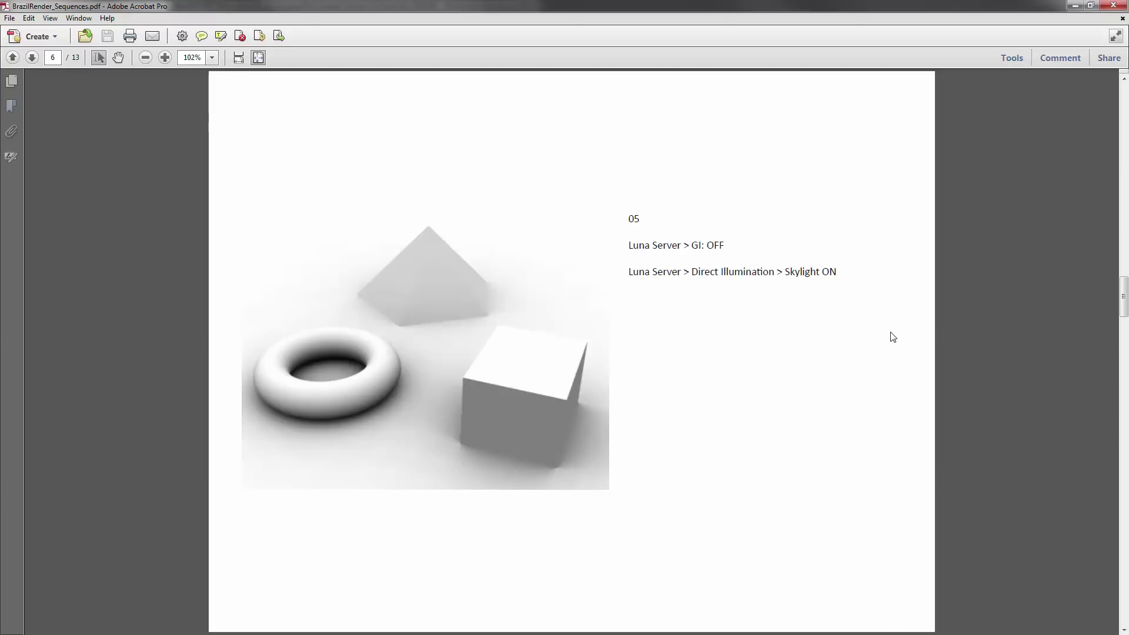
scroll(891, 340, down, 2)
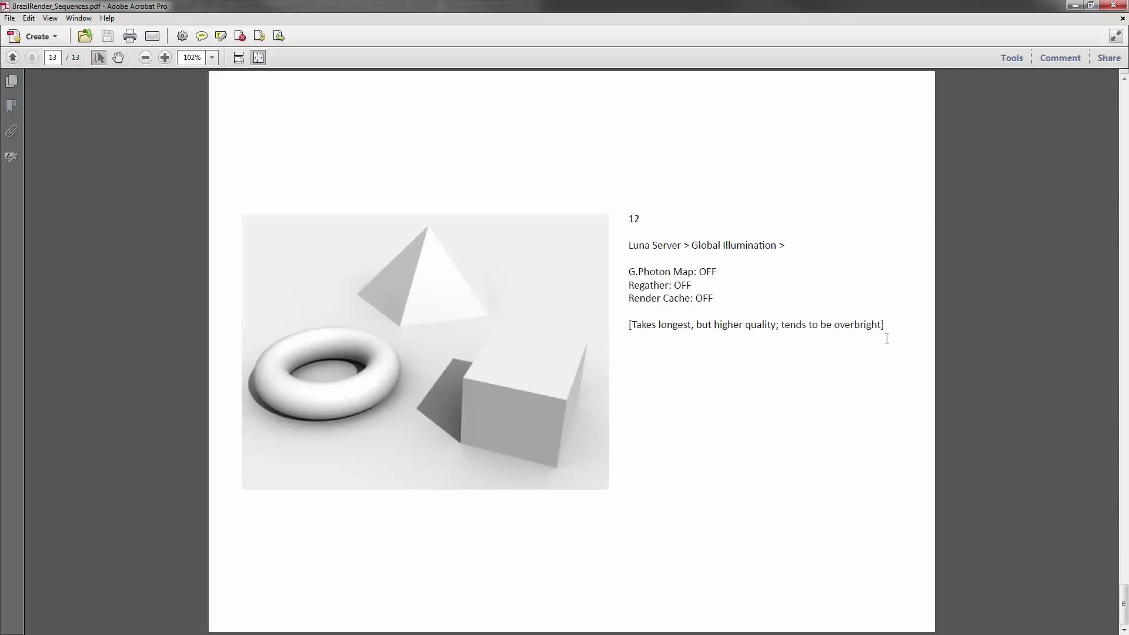
scroll(886, 341, up, 12)
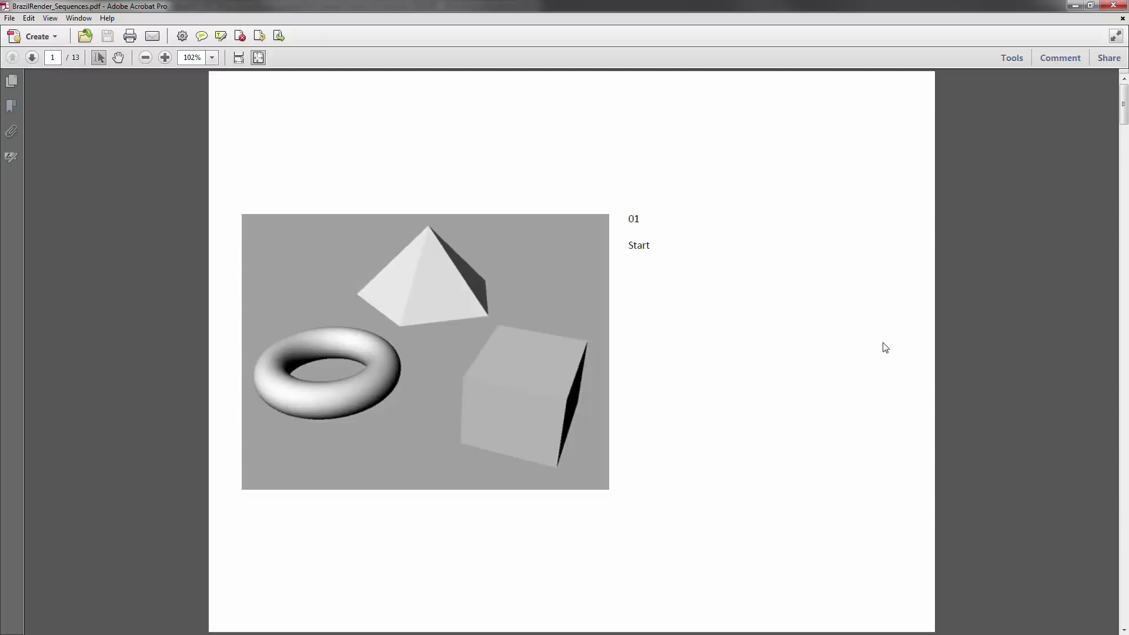
drag(578, 7, 0, 40)
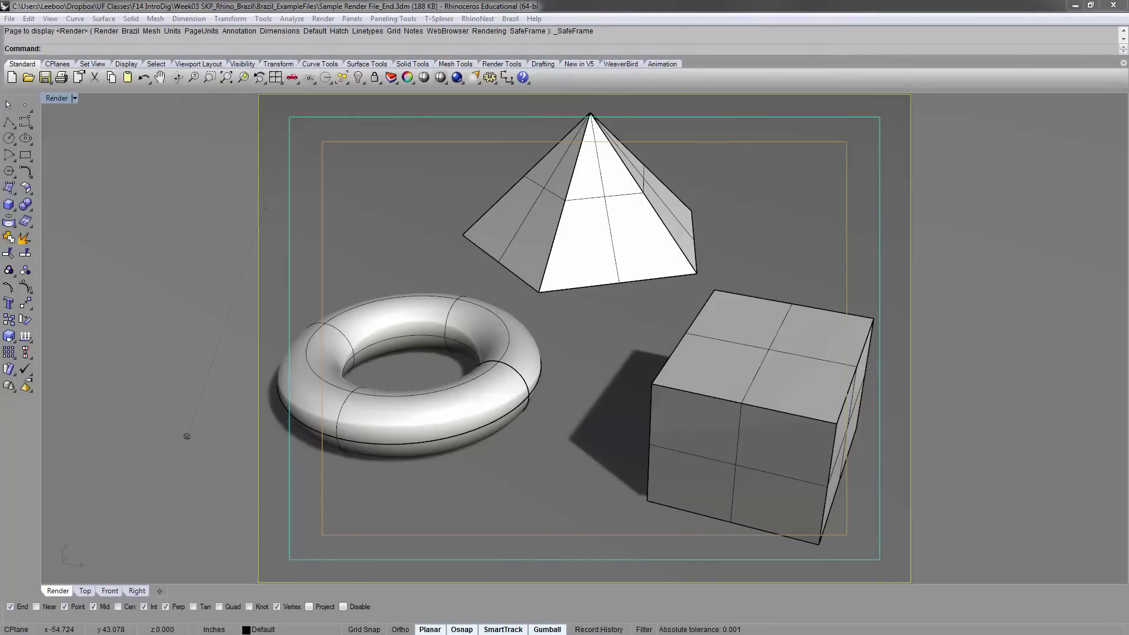
click(454, 4)
click(360, 6)
Step: Set the current renderer to Rhino Render
click(324, 18)
click(324, 18)
click(323, 18)
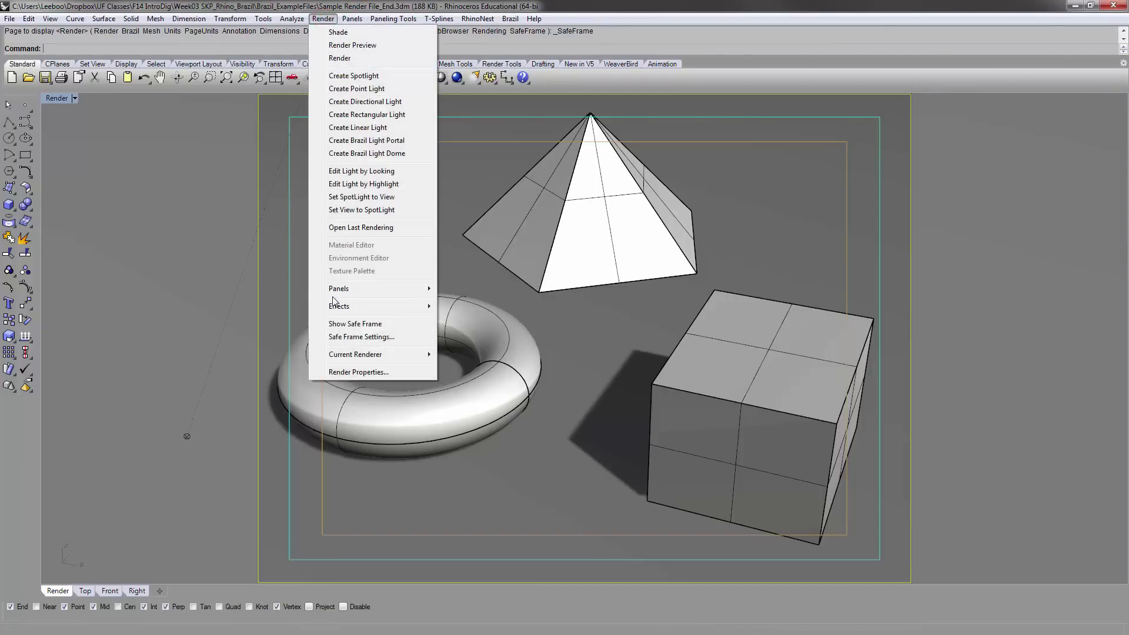
mouse_move(347, 356)
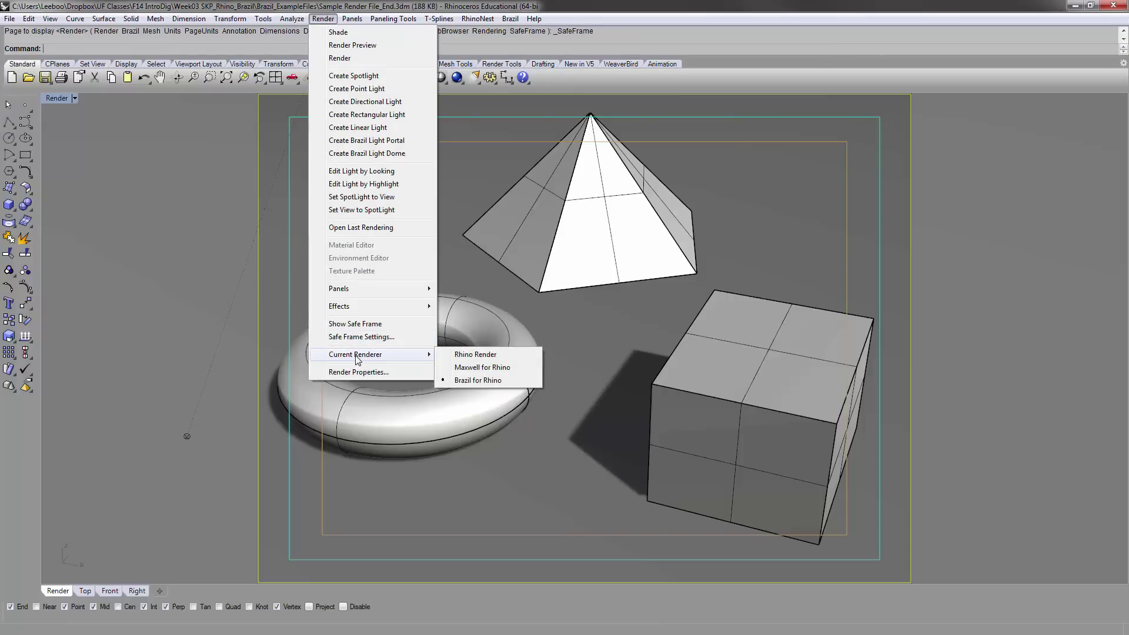
click(488, 354)
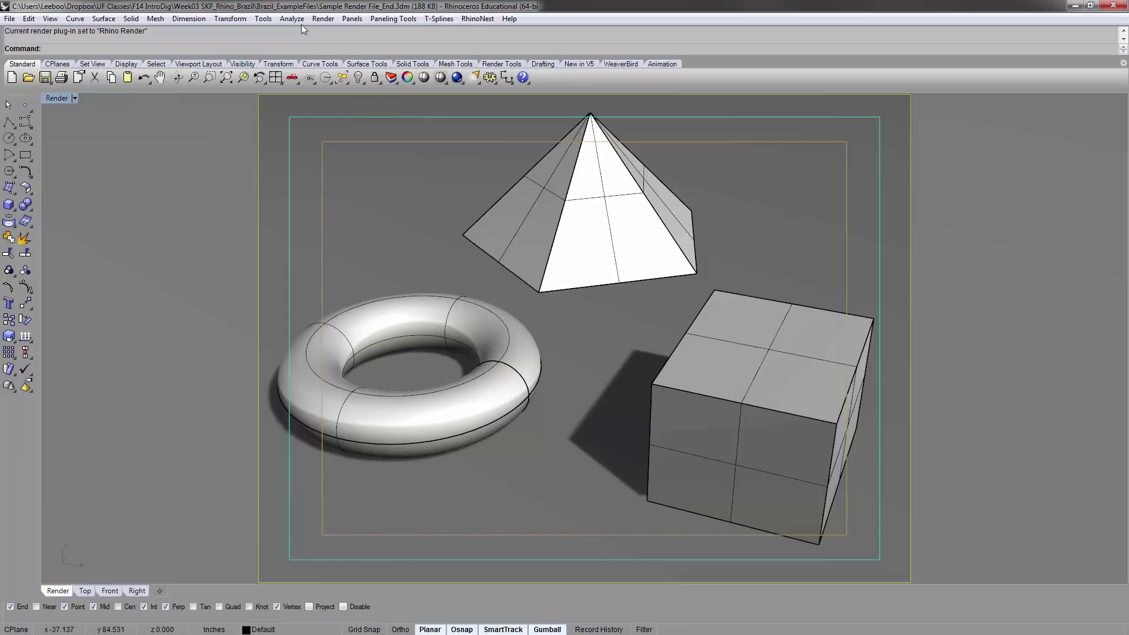
Step: Set the current renderer to Brazil for Rhino
click(264, 19)
mouse_move(323, 18)
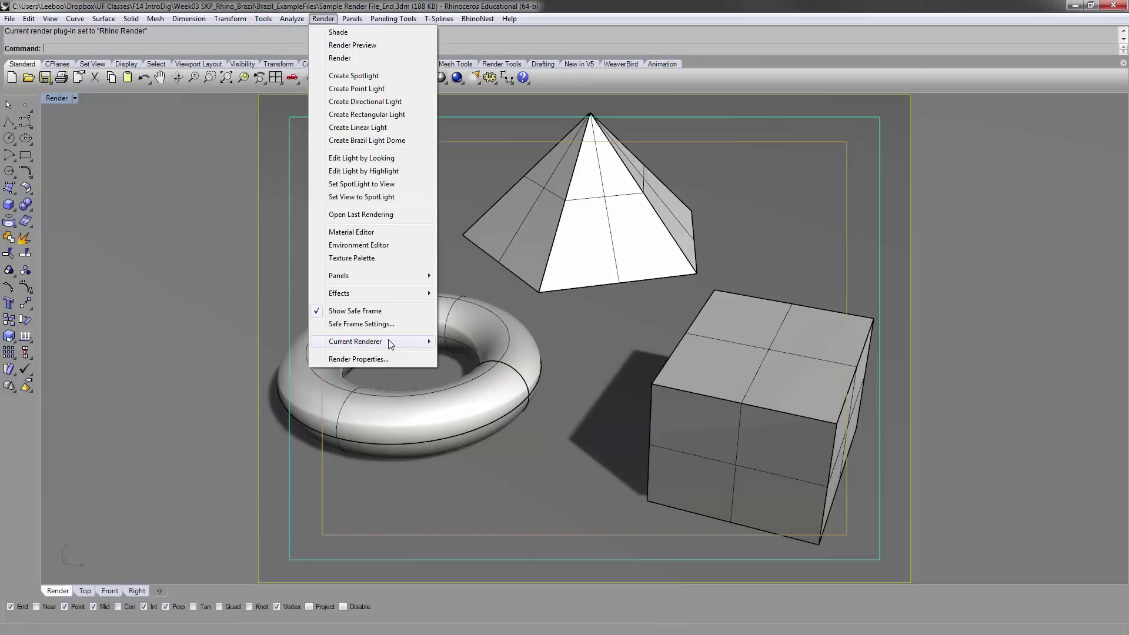
mouse_move(390, 342)
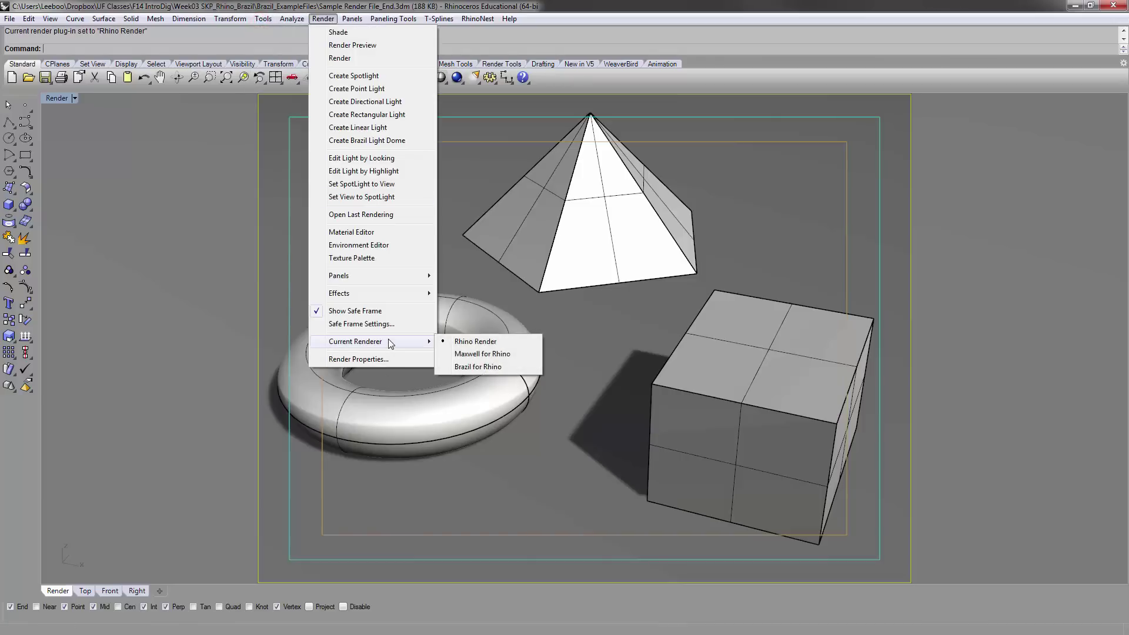
click(467, 367)
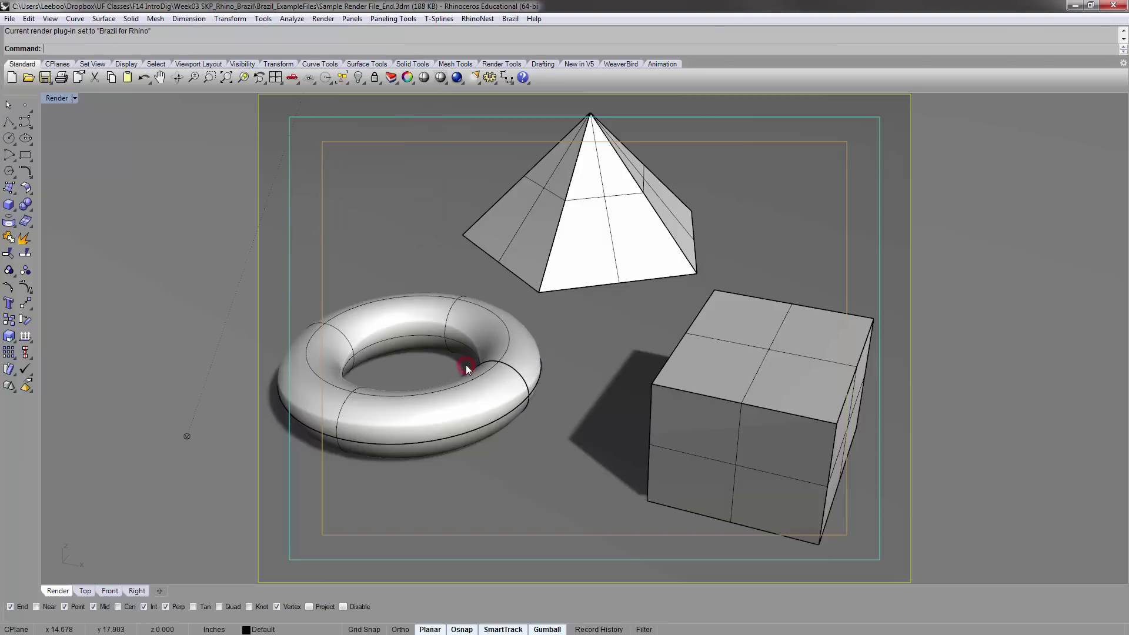
click(510, 19)
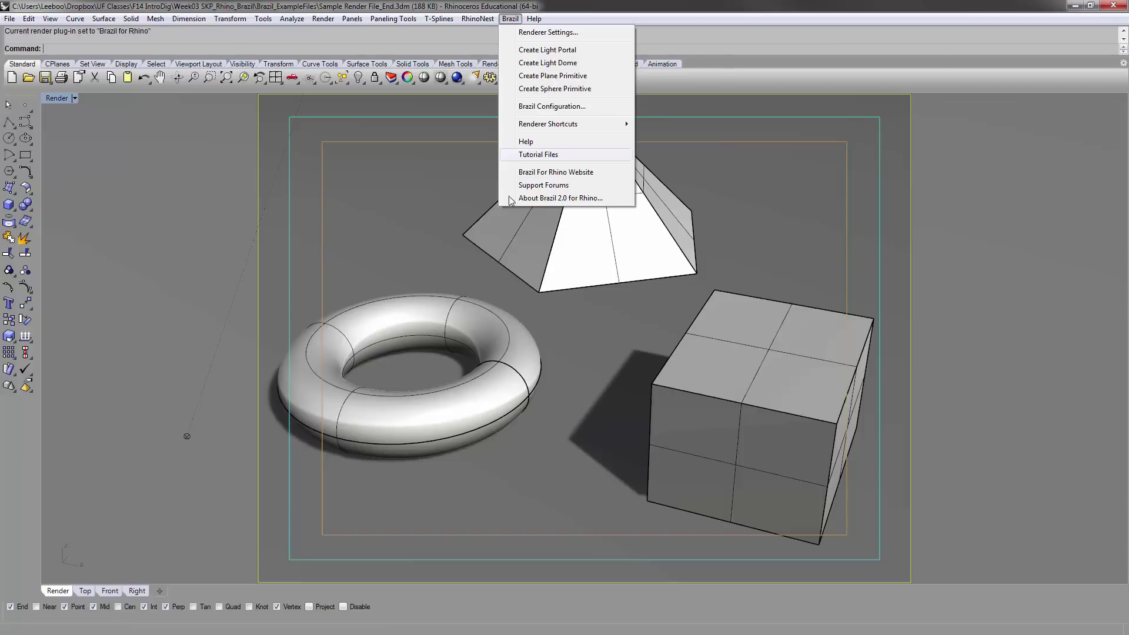
click(514, 17)
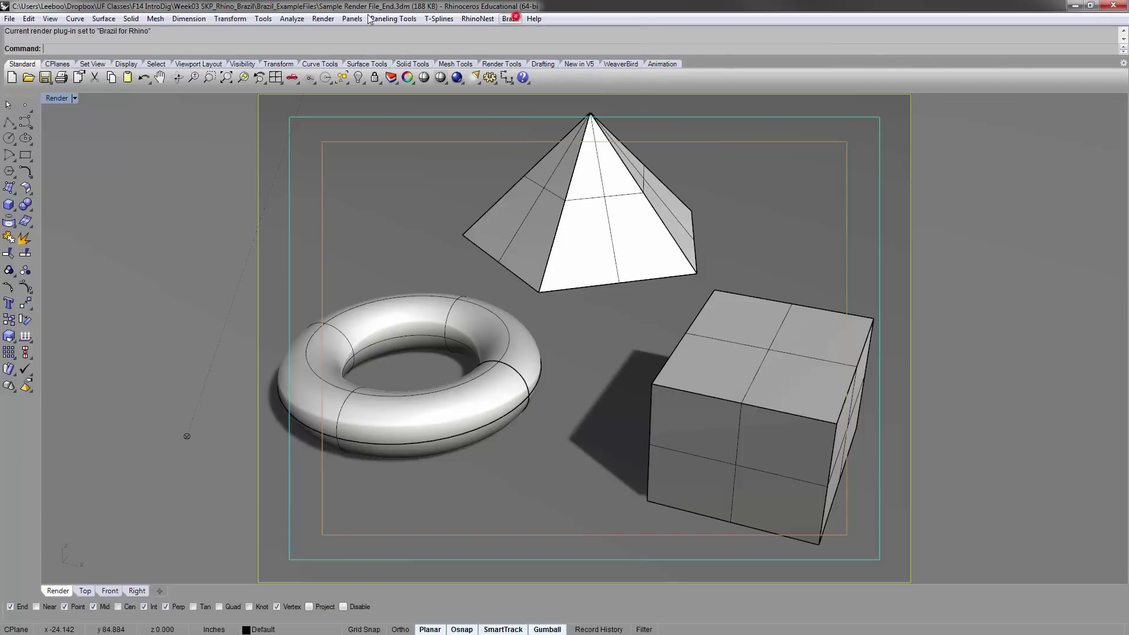
click(325, 19)
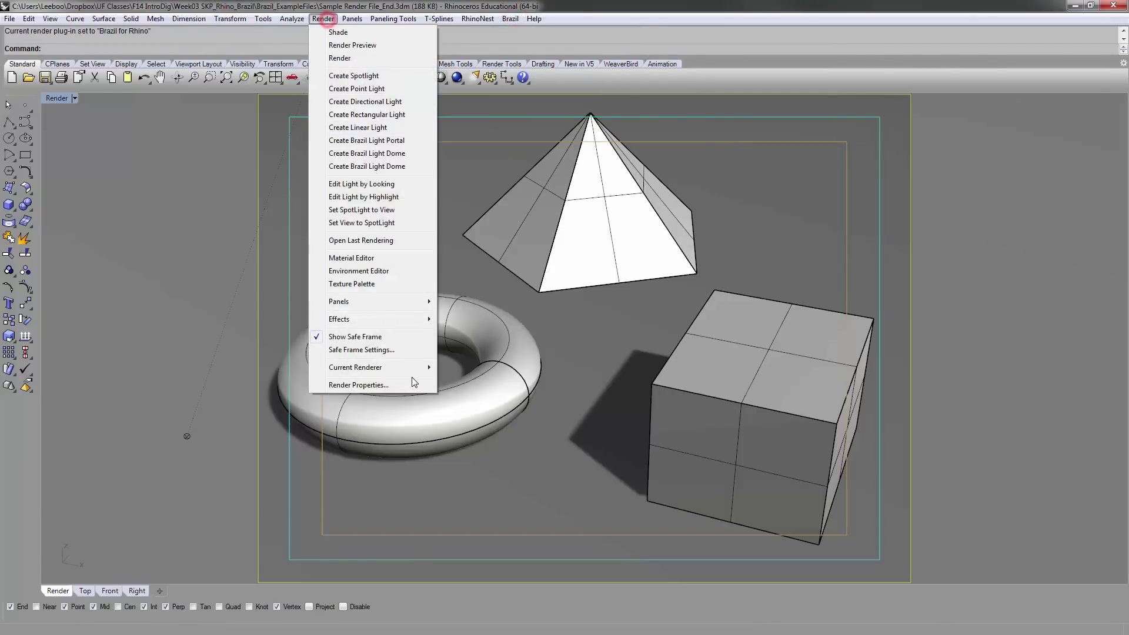
click(550, 5)
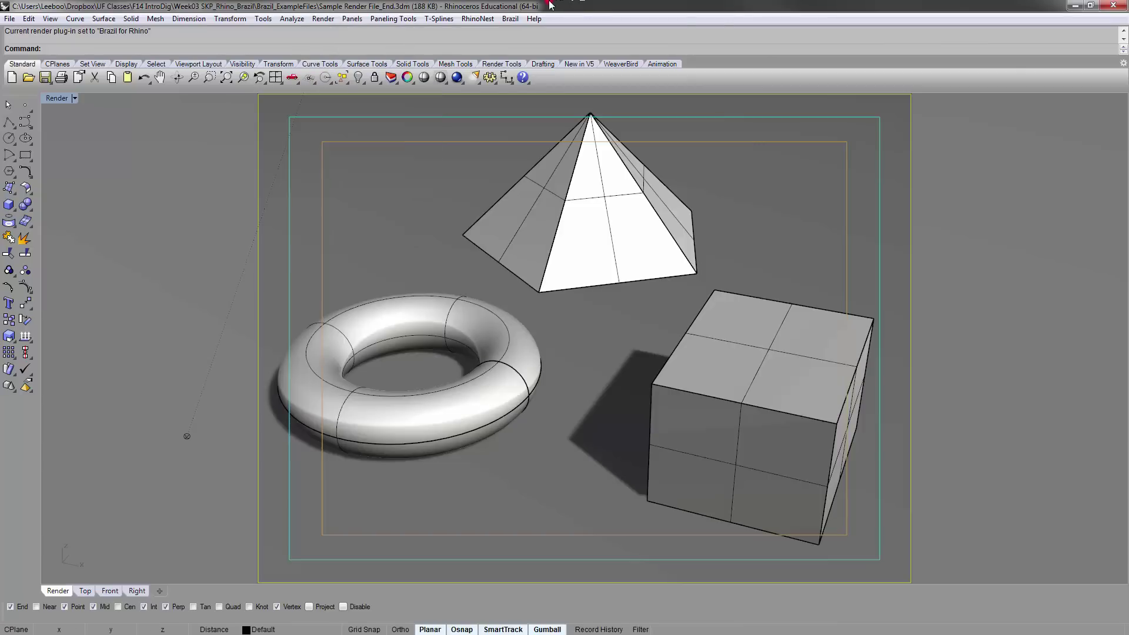
Step: Examine the pyramid's object properties, including its ray visibility and assigned material pages, and view the layer list
click(625, 228)
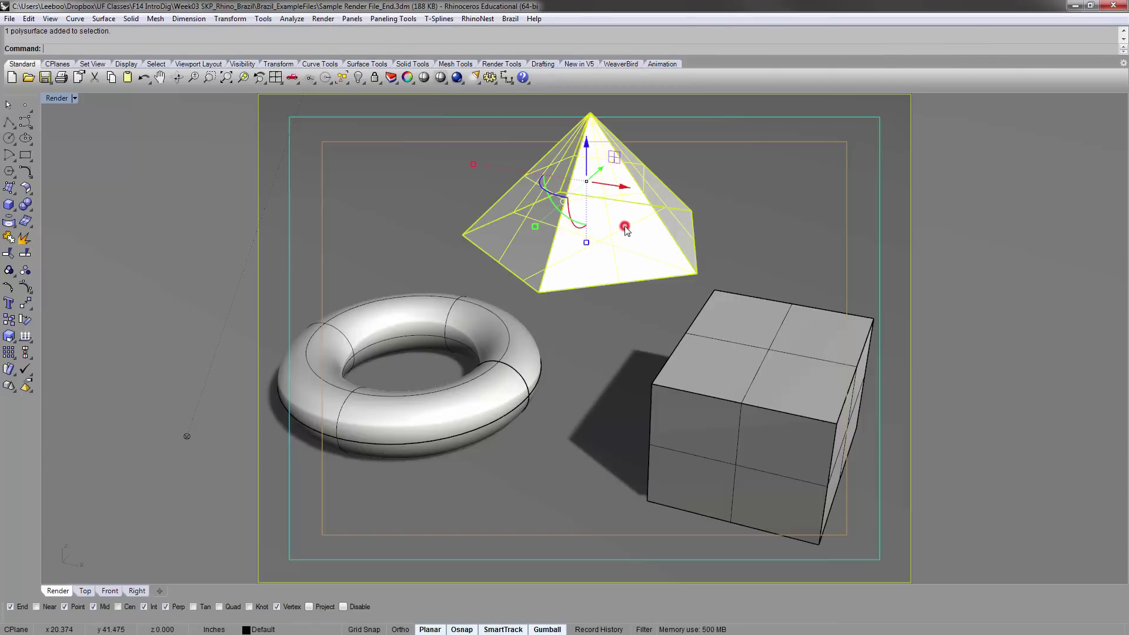
click(407, 77)
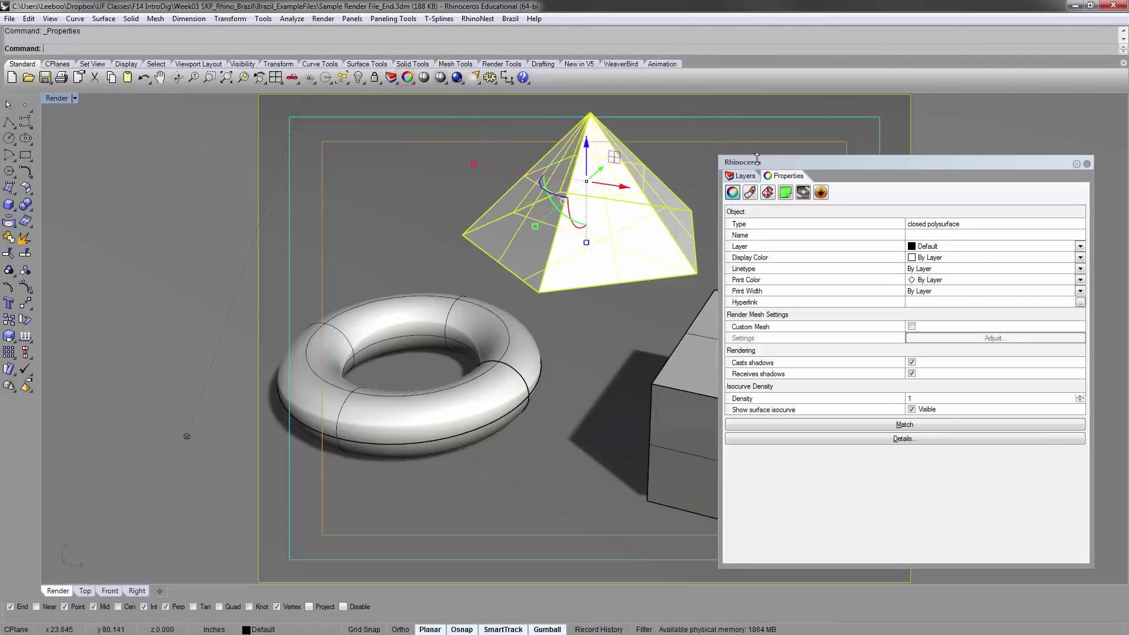
click(510, 19)
click(511, 23)
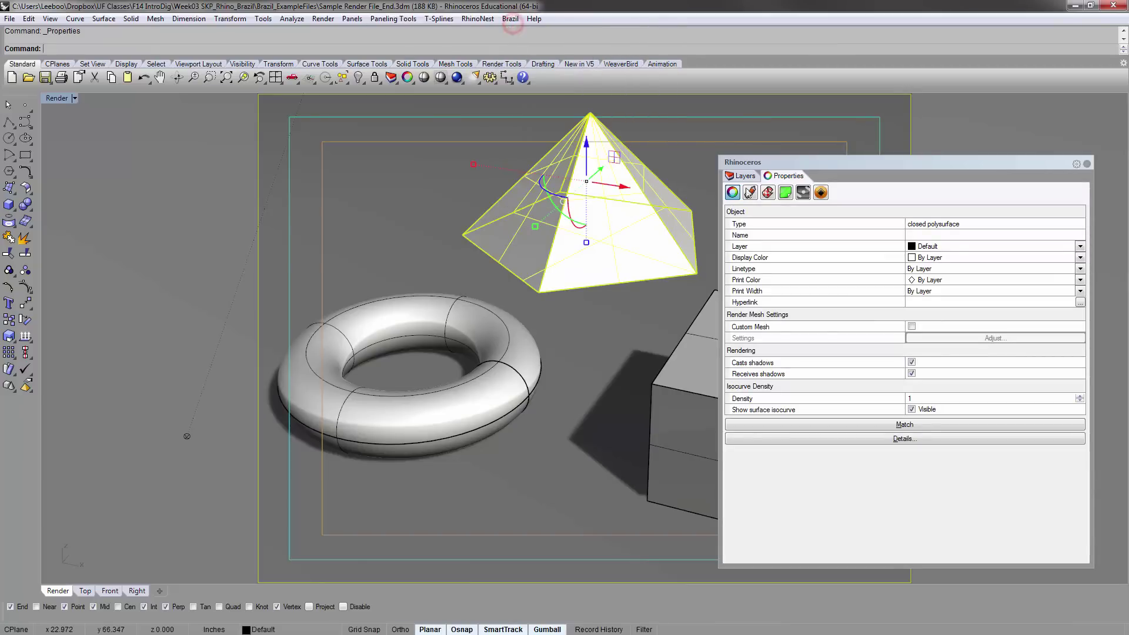
click(821, 194)
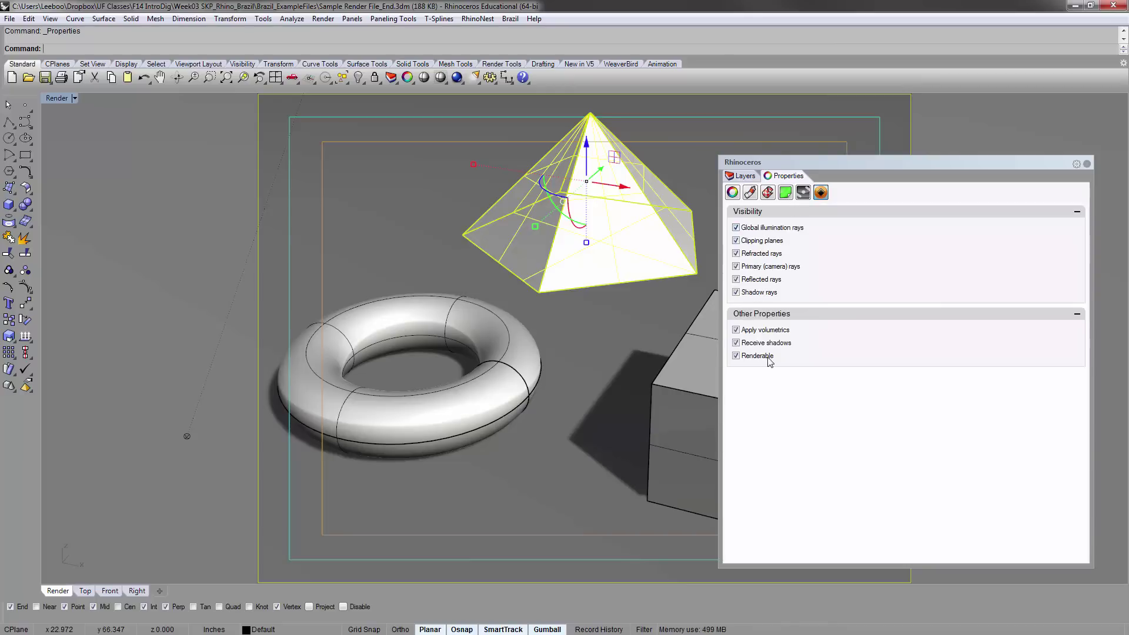
click(803, 192)
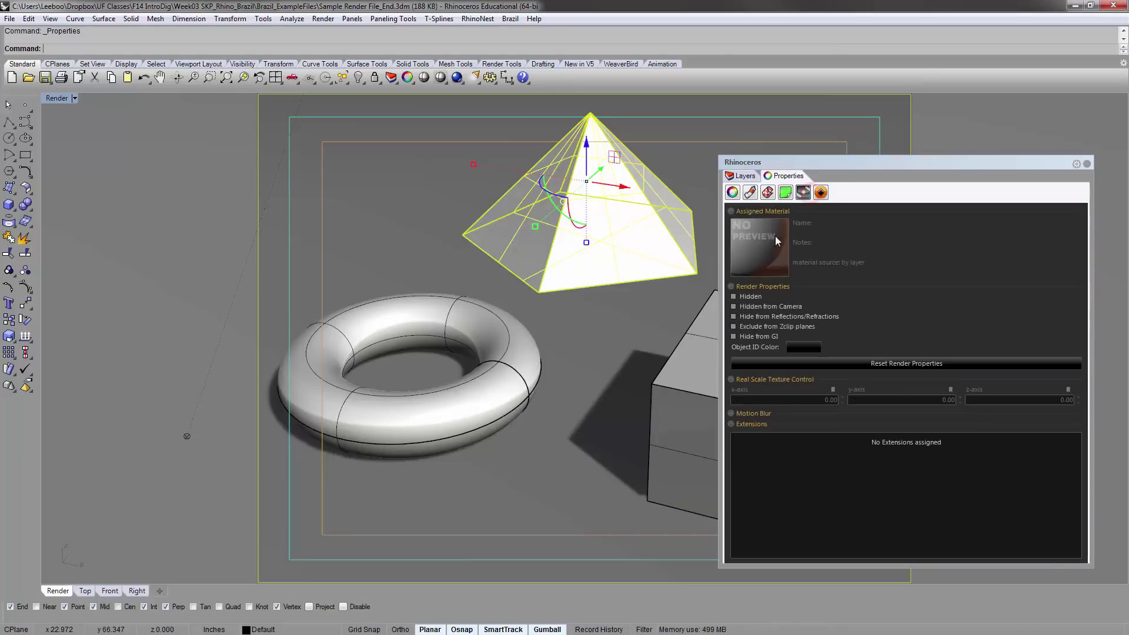
click(767, 193)
click(732, 192)
click(745, 176)
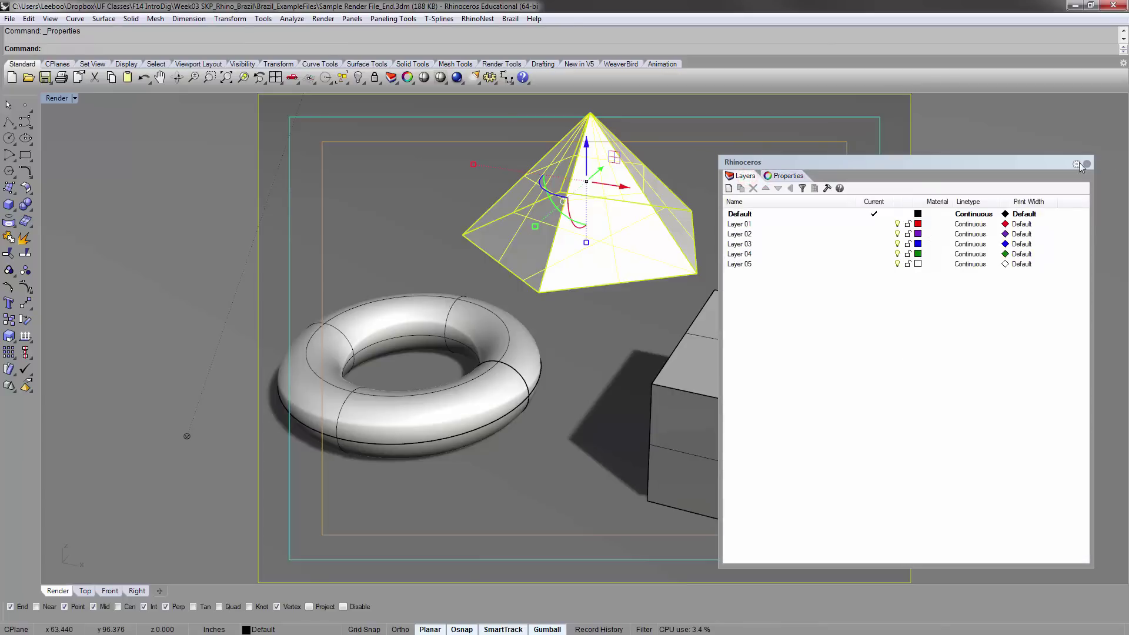
click(791, 175)
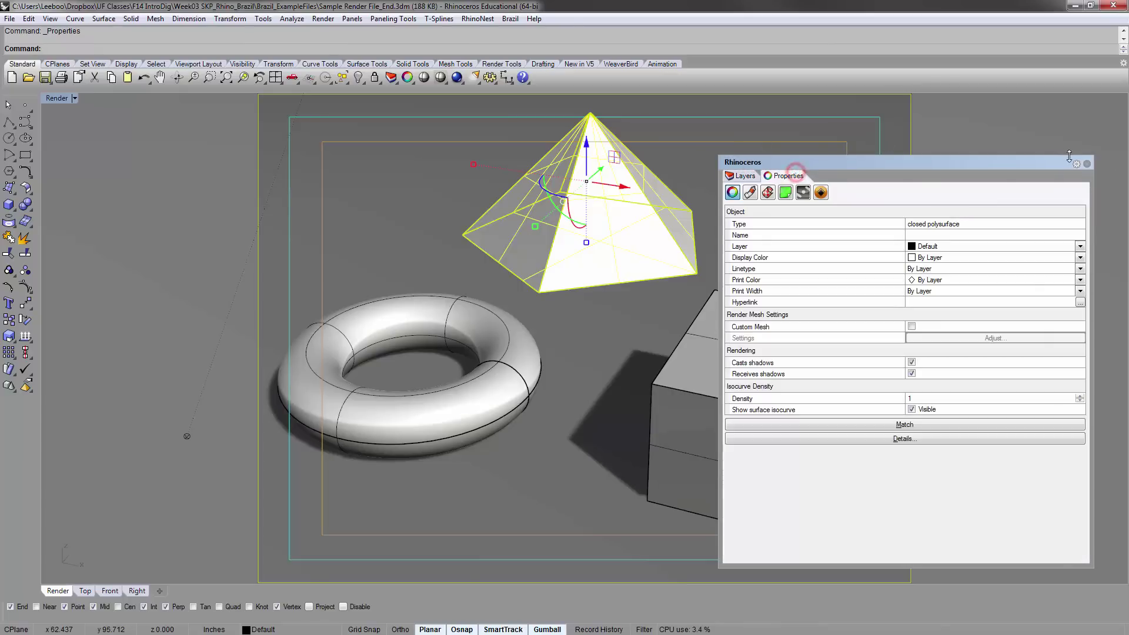
click(1086, 163)
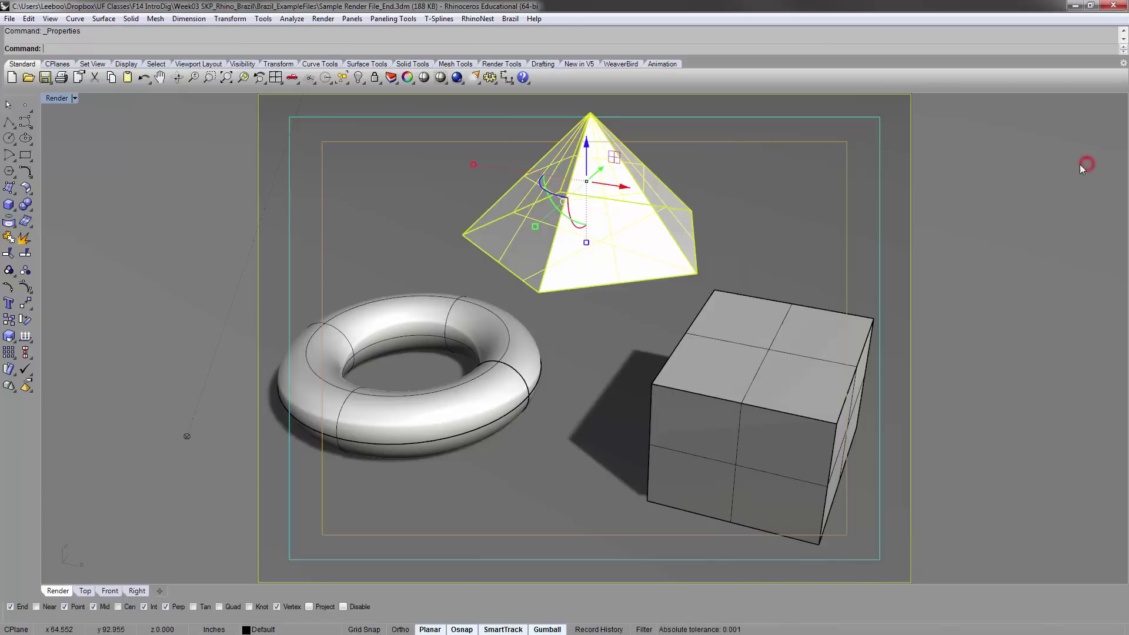
click(367, 234)
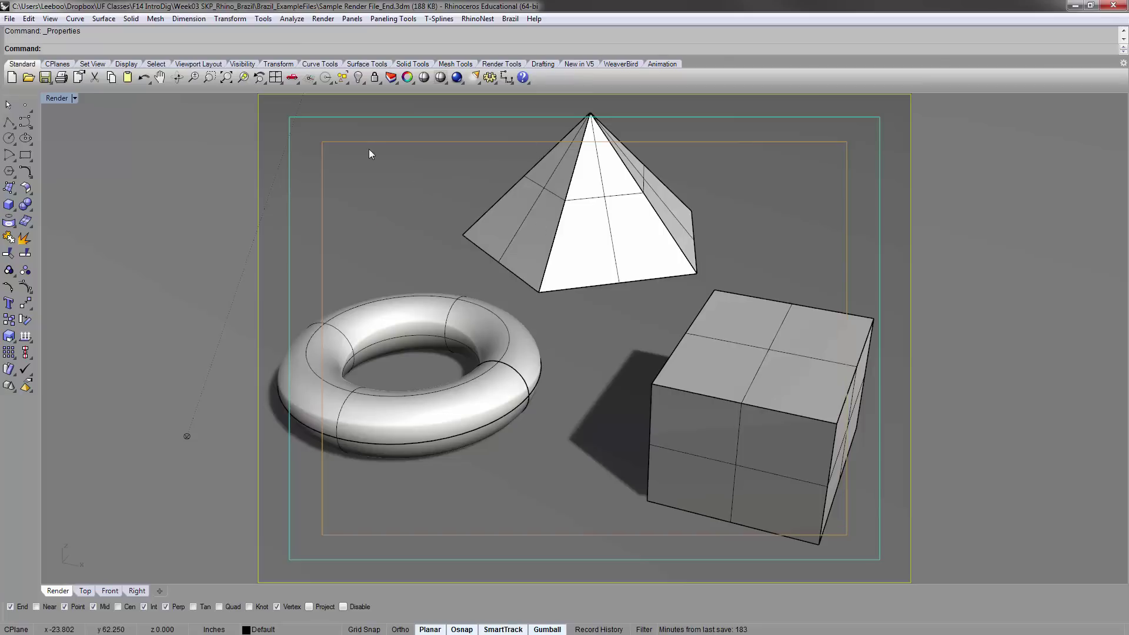
Step: Check the list of available renderers to see which one is current
click(323, 19)
mouse_move(416, 367)
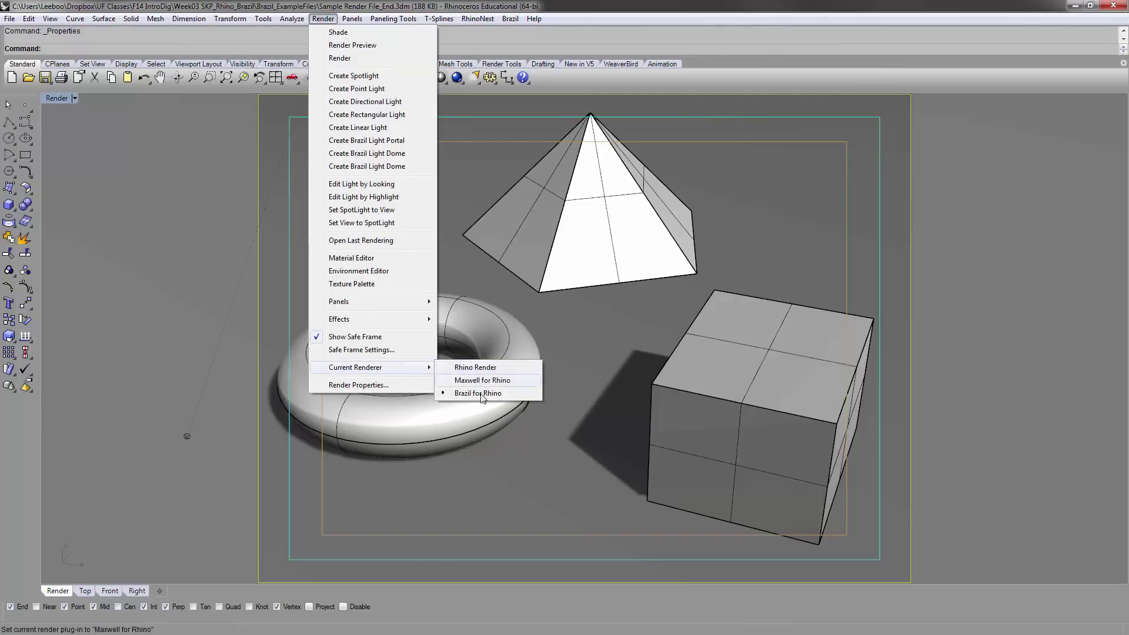
click(457, 188)
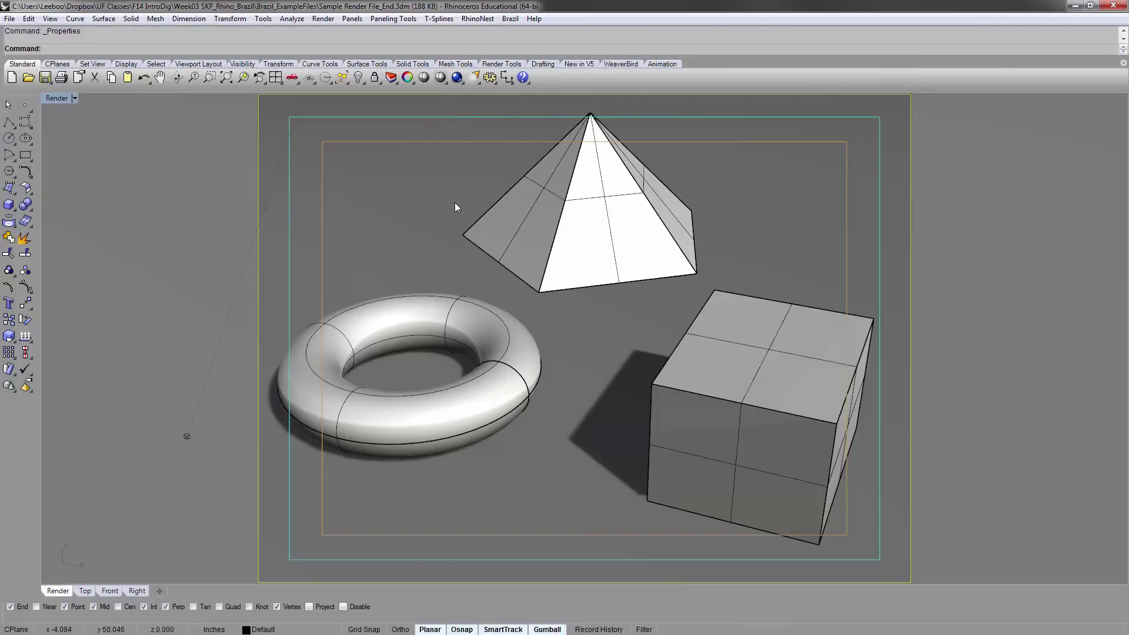
click(457, 77)
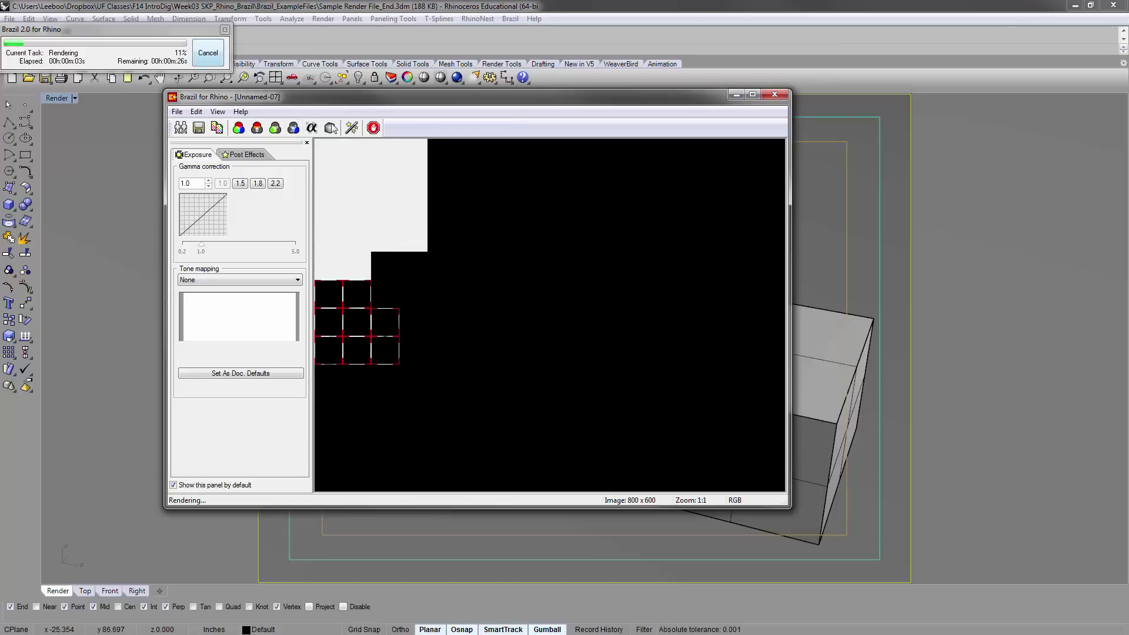
key(Escape)
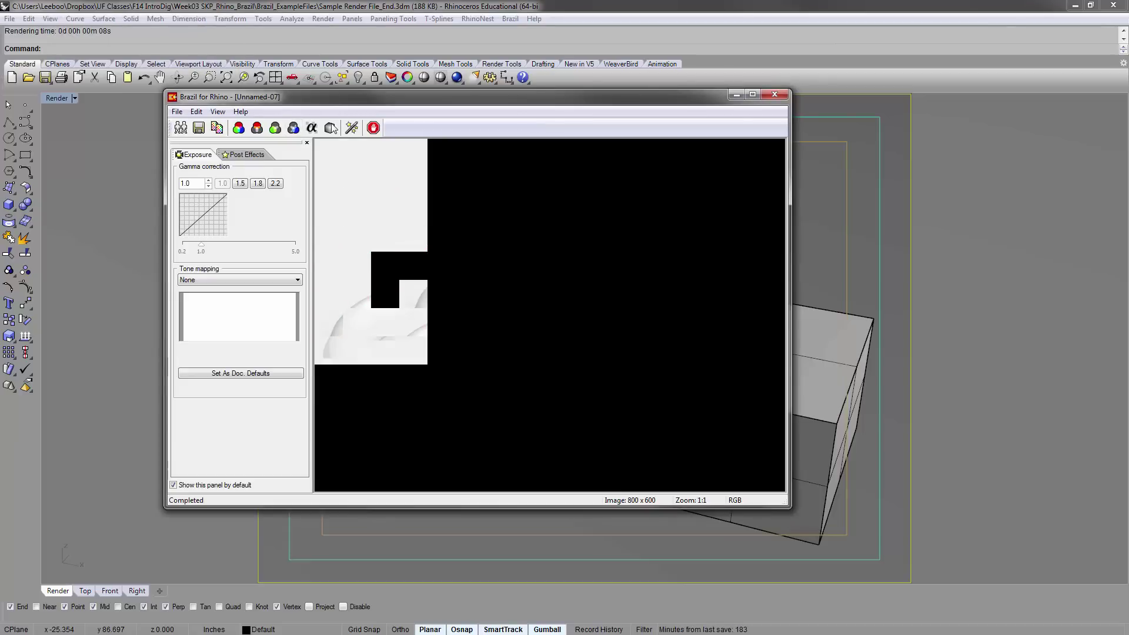
key(Escape)
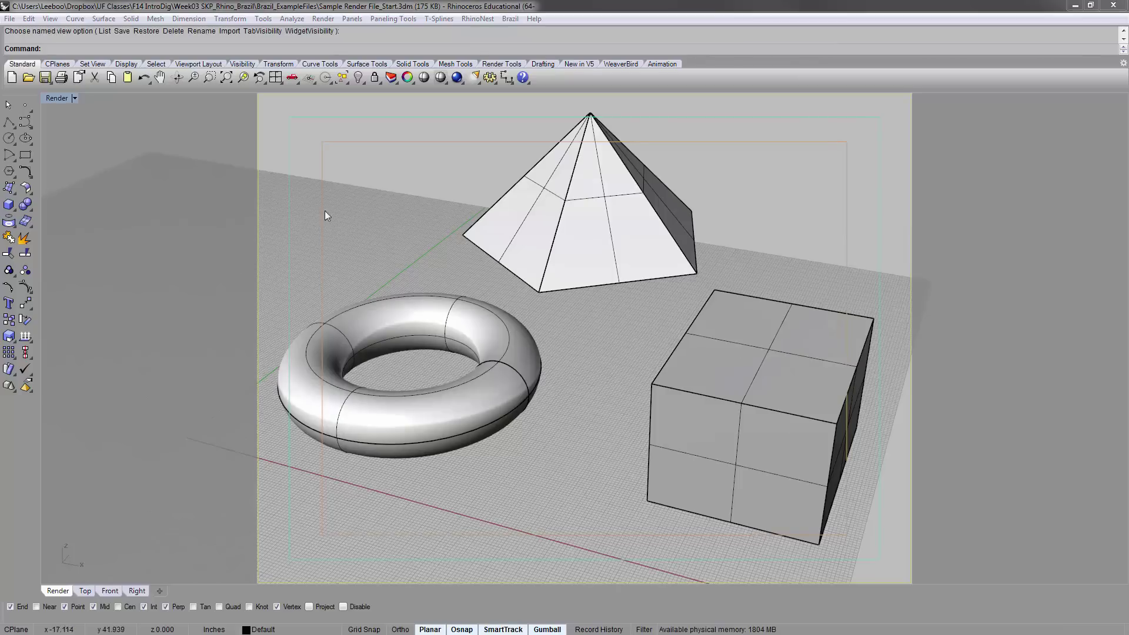
Step: Verify the current renderer for the Sample Render File_Start scene without changing it
click(364, 204)
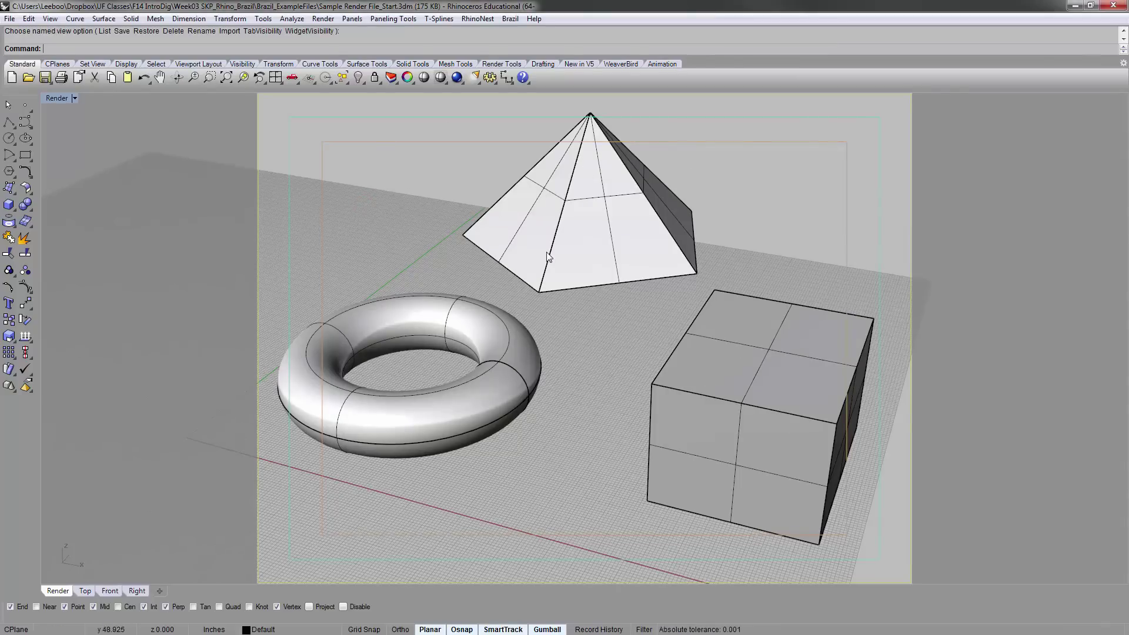
click(425, 213)
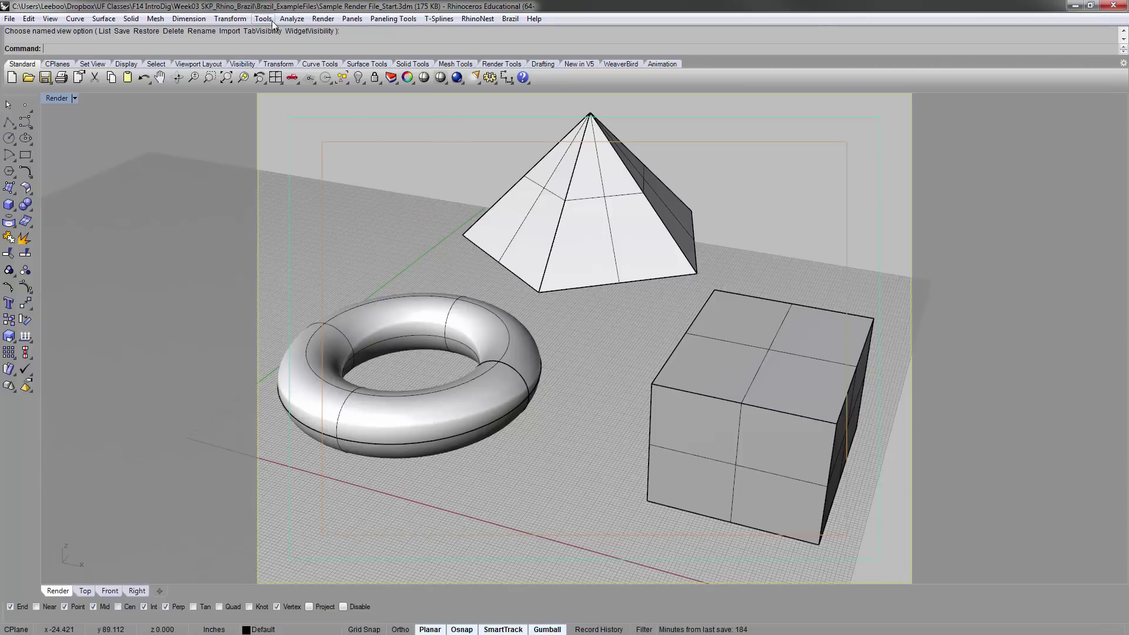
click(323, 18)
mouse_move(395, 368)
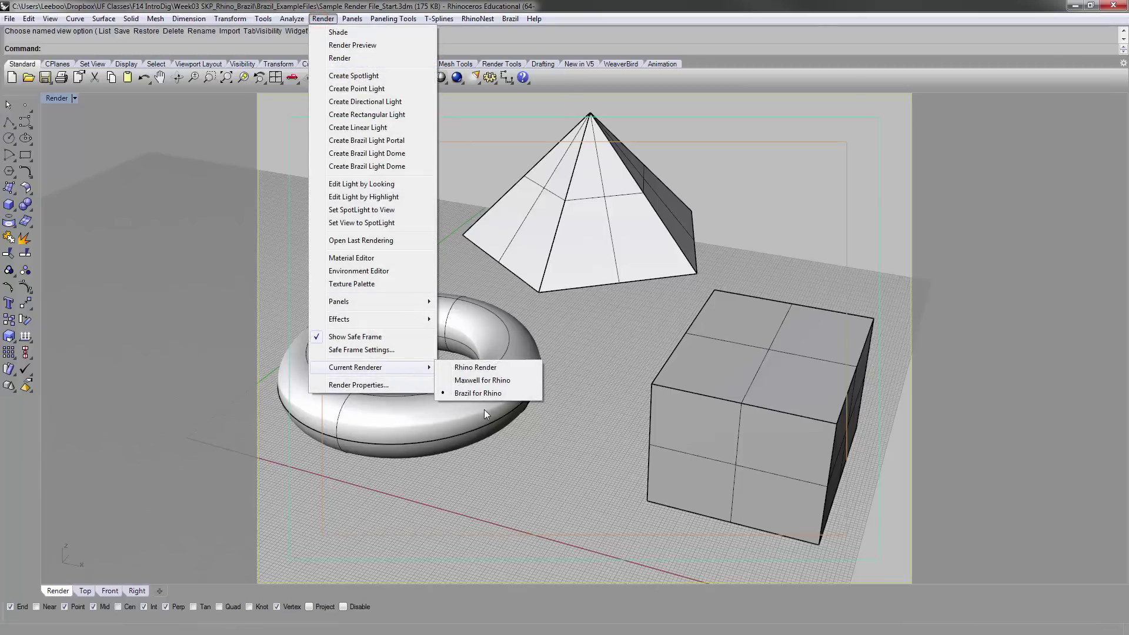
click(488, 154)
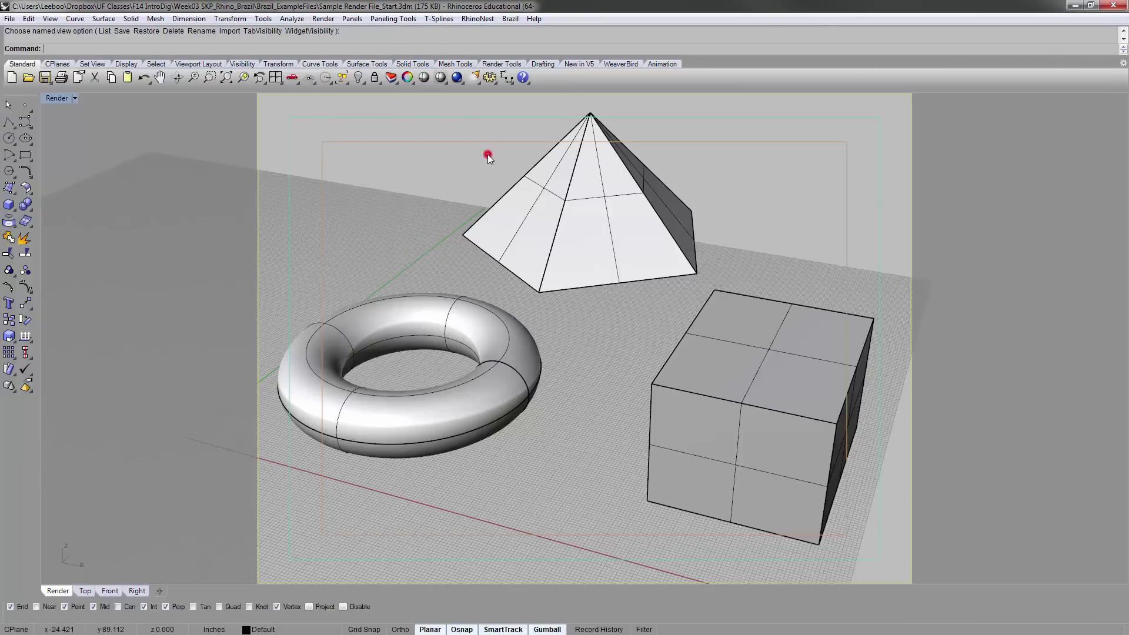
Step: Render the Render view with Brazil, enlarge the render window, and move it slightly higher
click(457, 78)
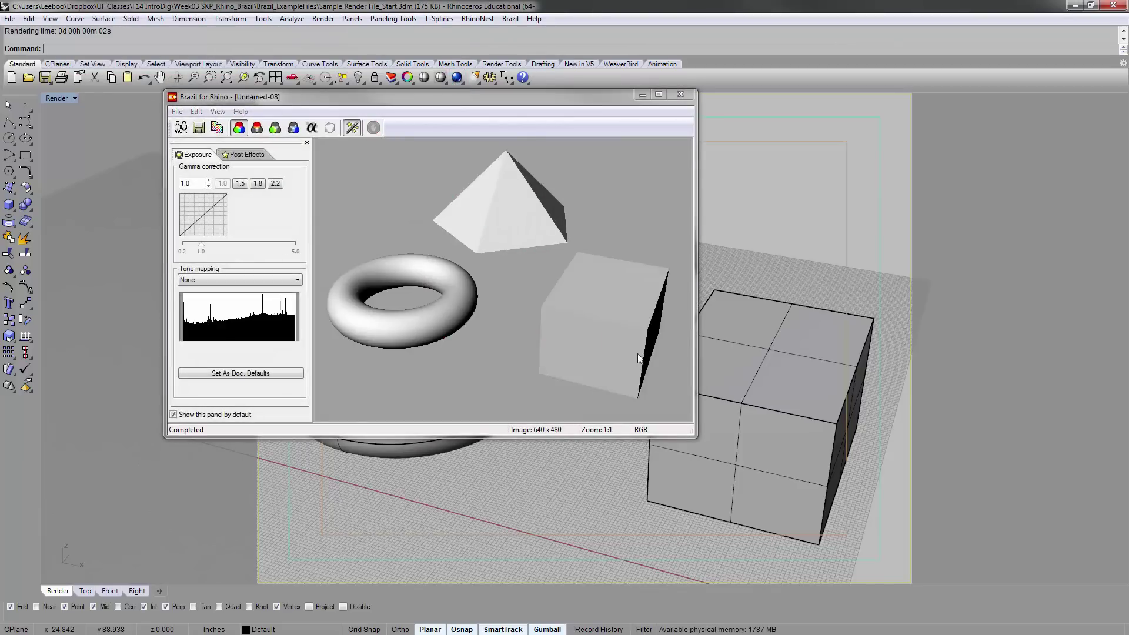
drag(699, 440, 770, 499)
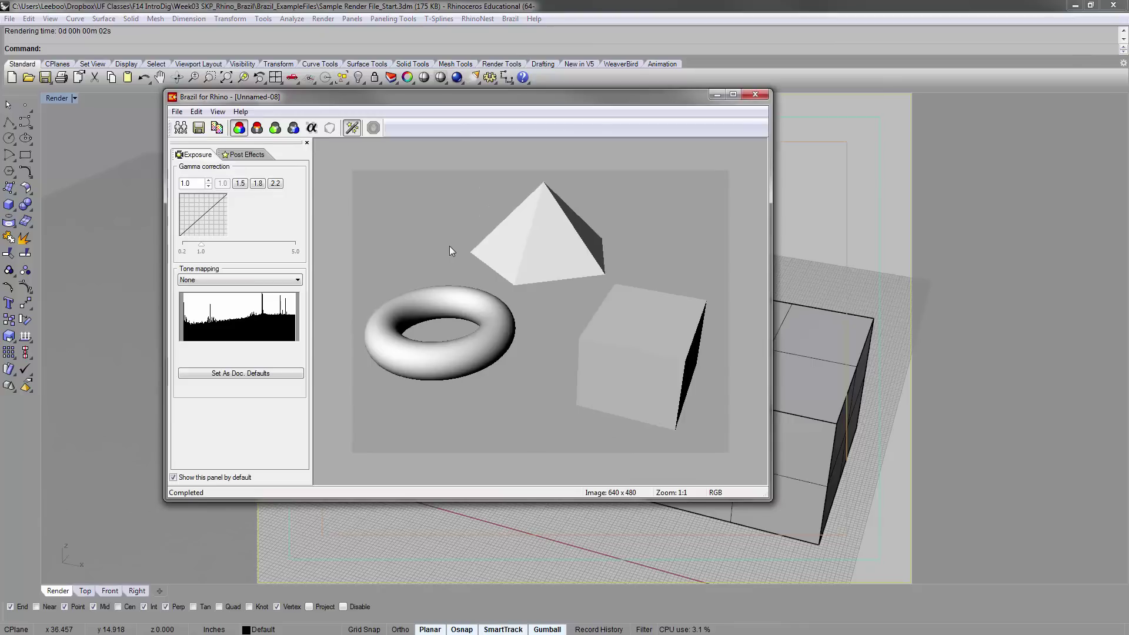
drag(498, 101, 494, 69)
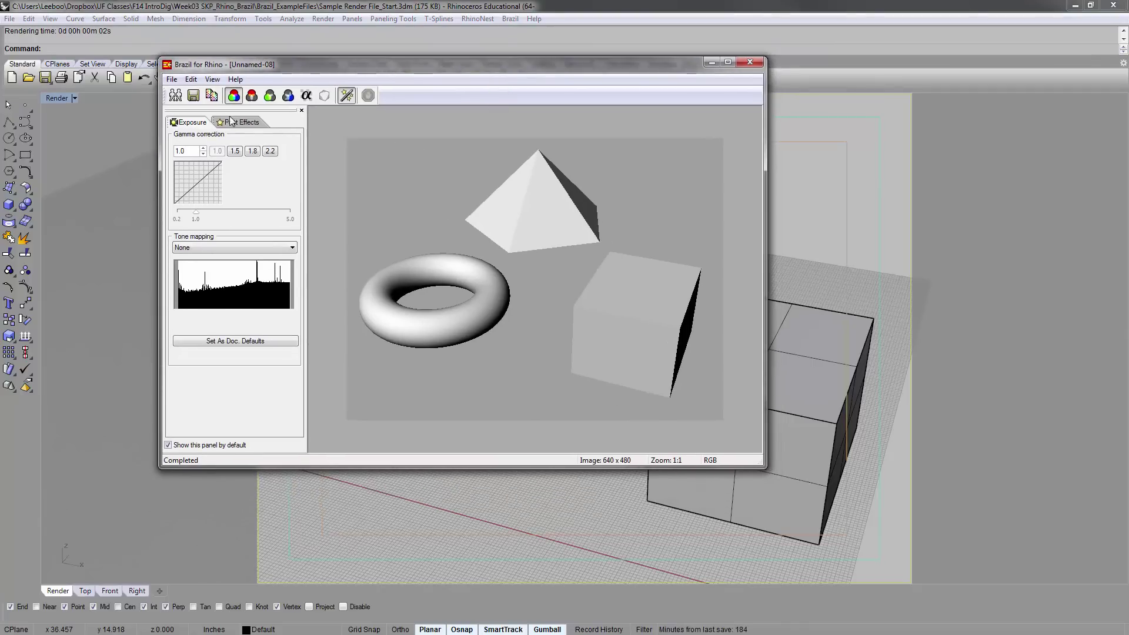
Step: Clone the finished render into a second window, close the original render window, and reposition the clone
click(175, 96)
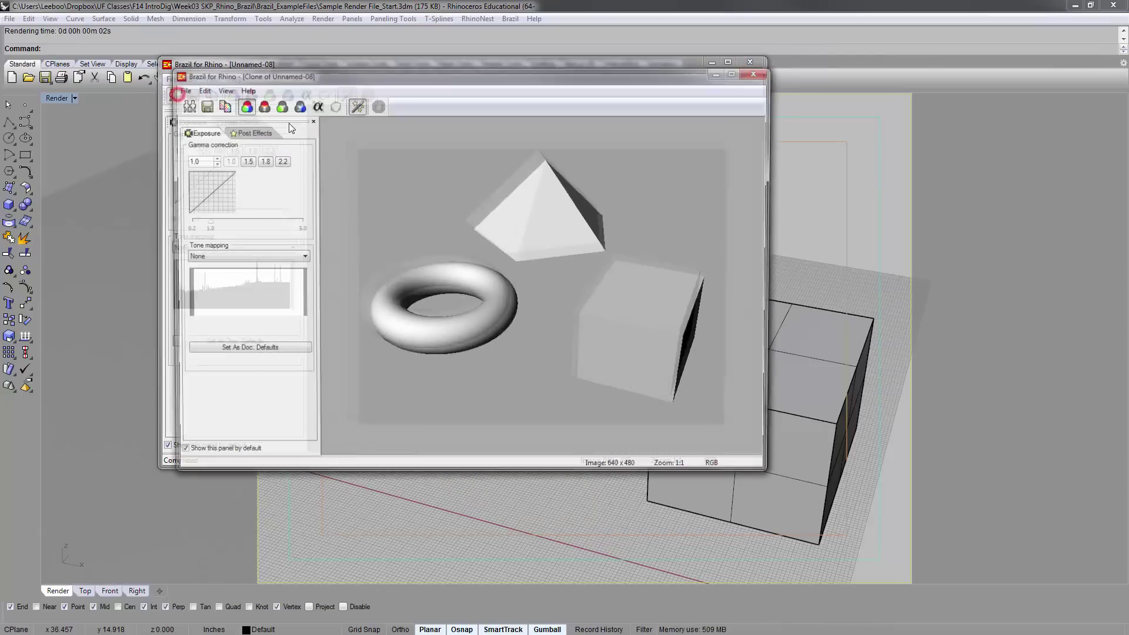
drag(340, 74, 406, 119)
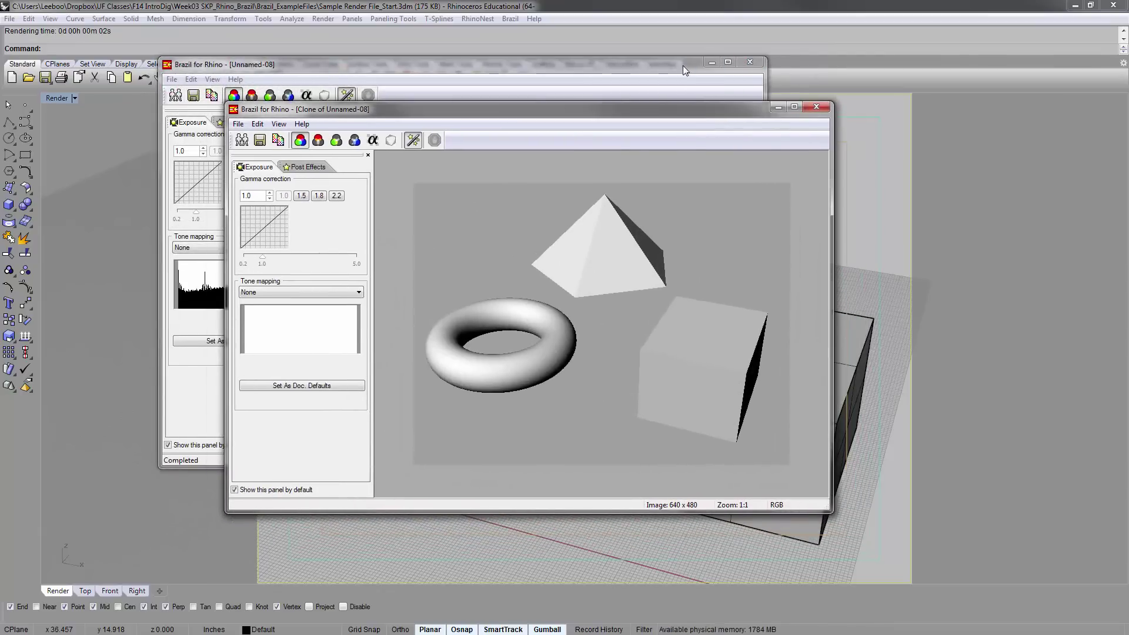
drag(682, 66, 597, 69)
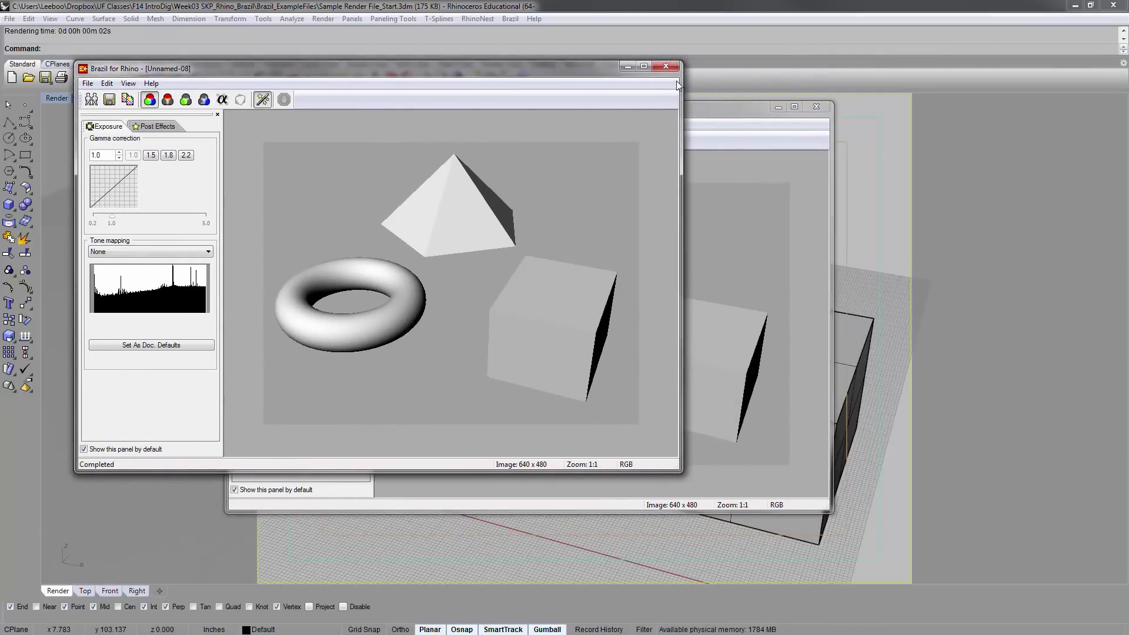
click(671, 67)
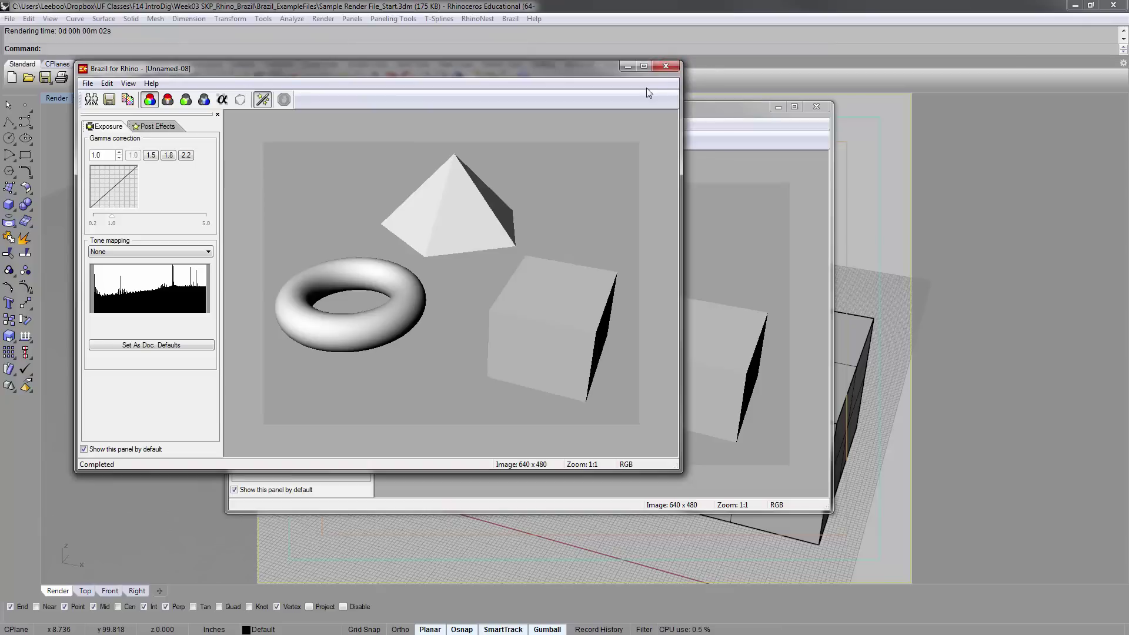
click(664, 67)
drag(617, 108, 549, 66)
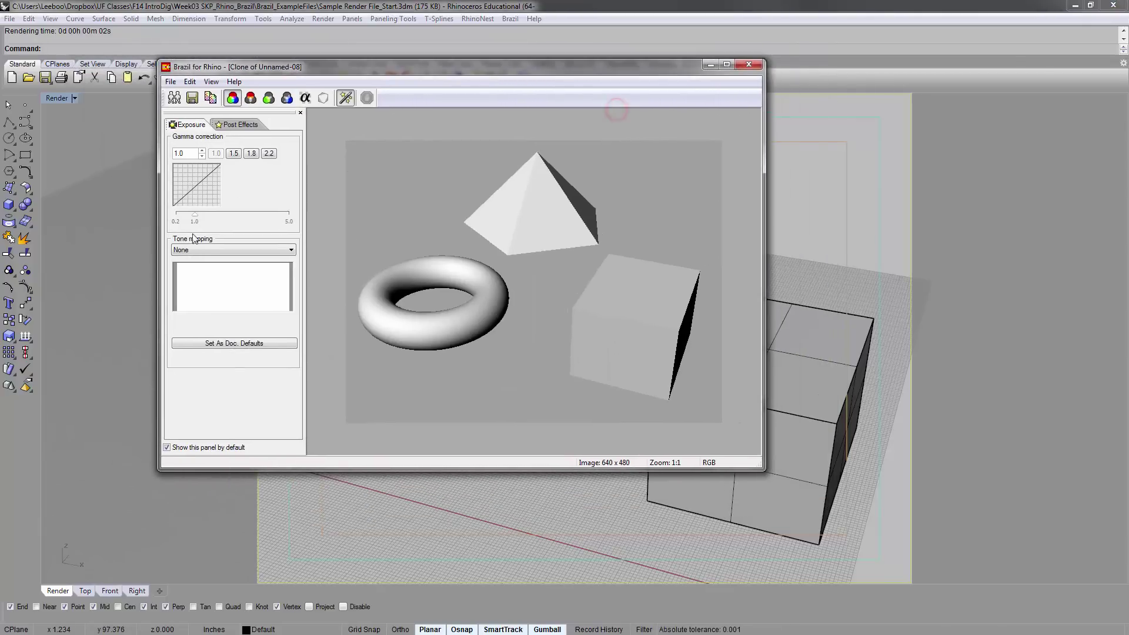
Step: Try gamma corrections of 1.5, 1.8 and 2.2 on the cloned render, restore 1.0, and view the tone mapping options
click(234, 153)
click(251, 153)
click(269, 154)
click(216, 154)
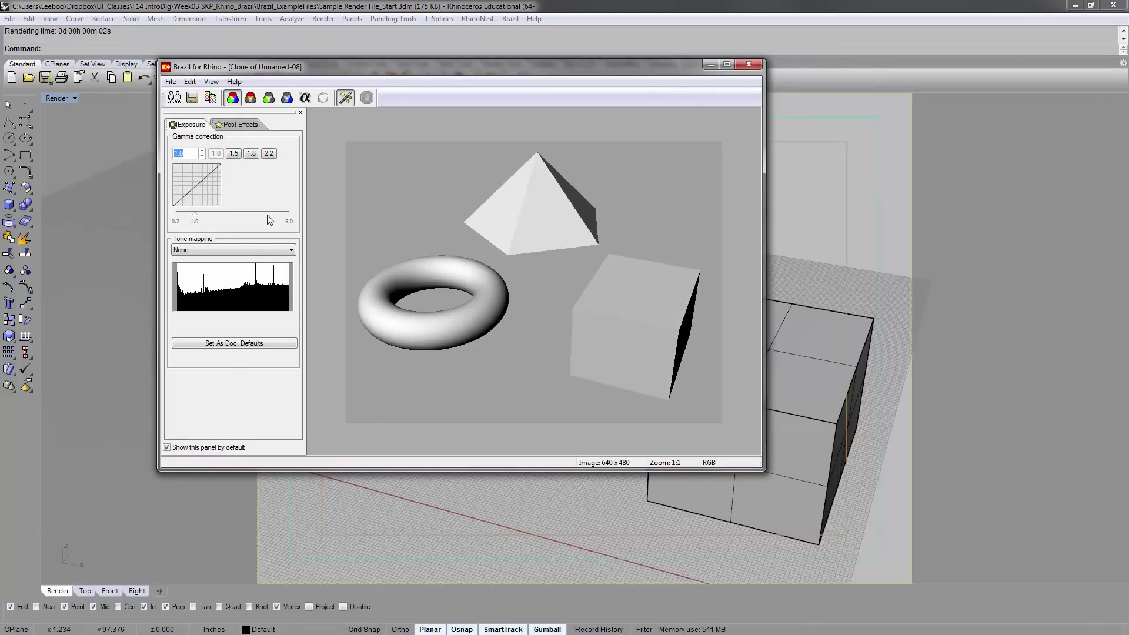
click(290, 249)
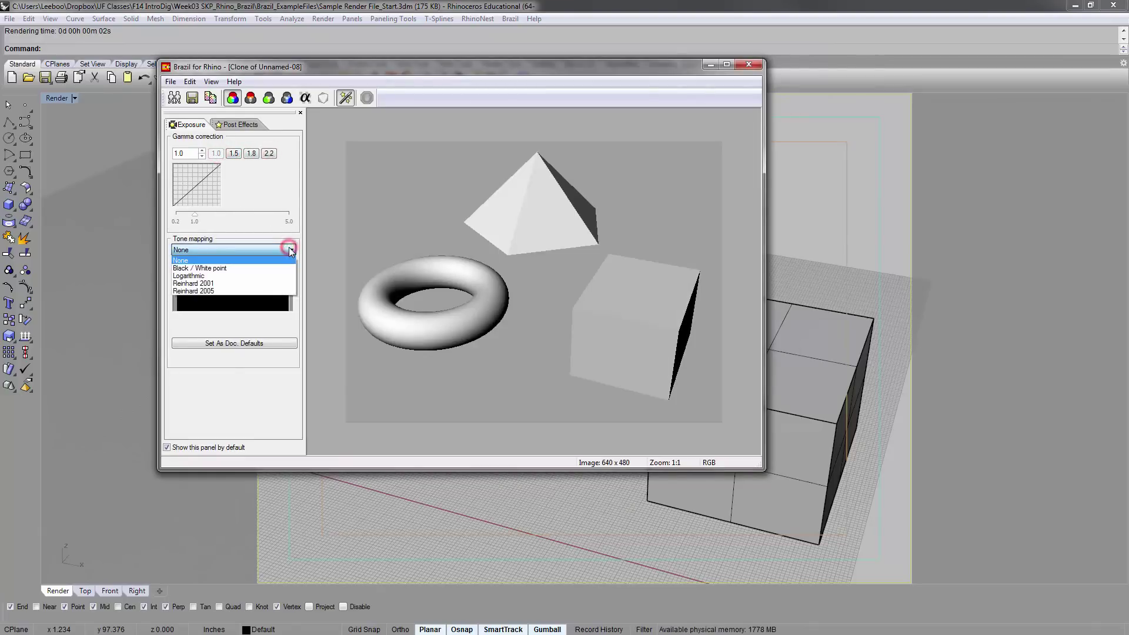
click(286, 192)
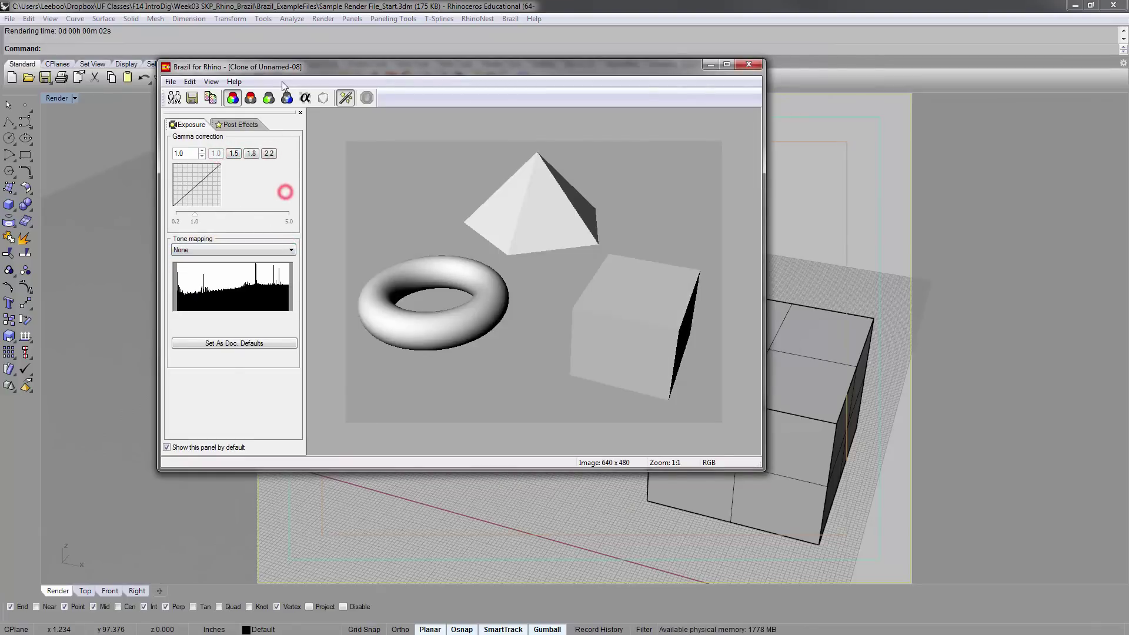
Step: Turn on the Isocurves post effect for the cloned render, toggling it to compare the image with and without it
click(247, 126)
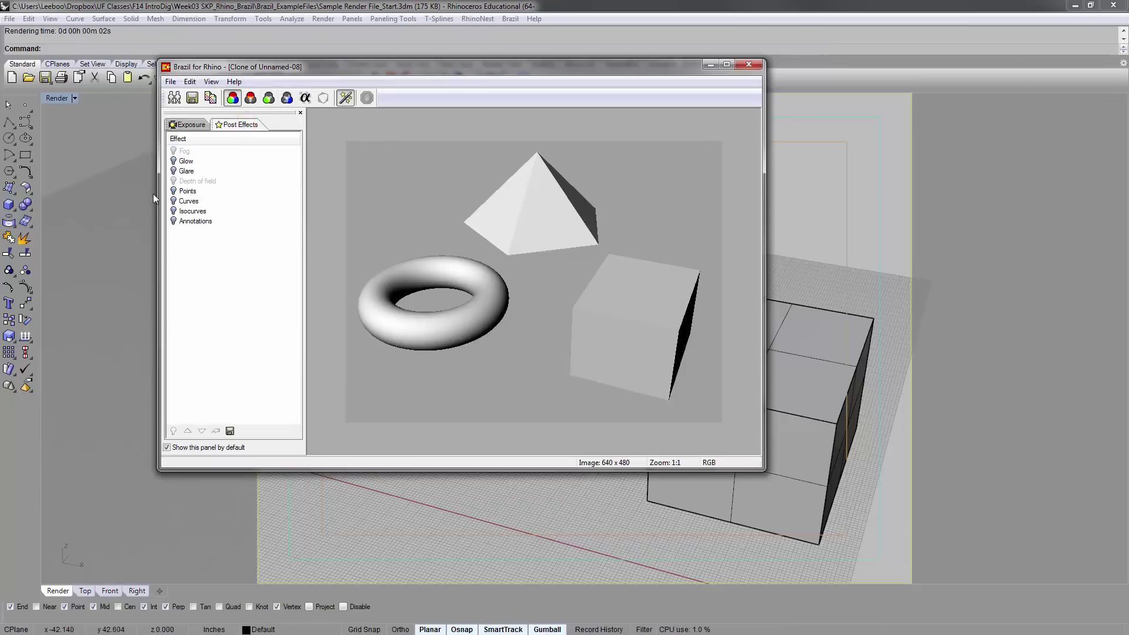
click(174, 212)
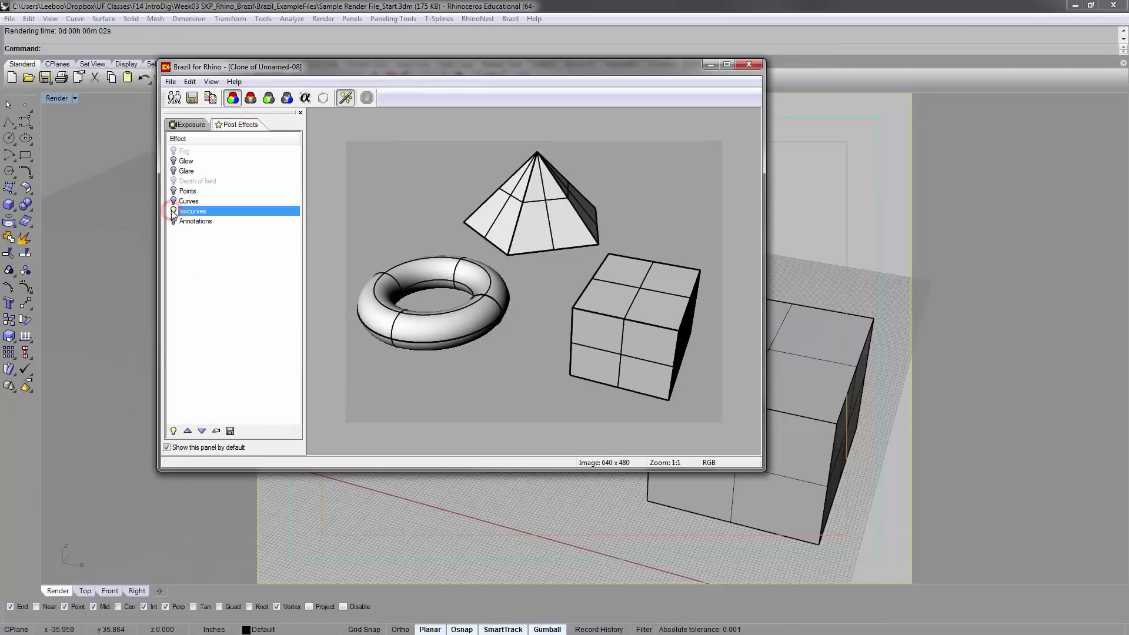
click(174, 211)
click(174, 212)
click(174, 212)
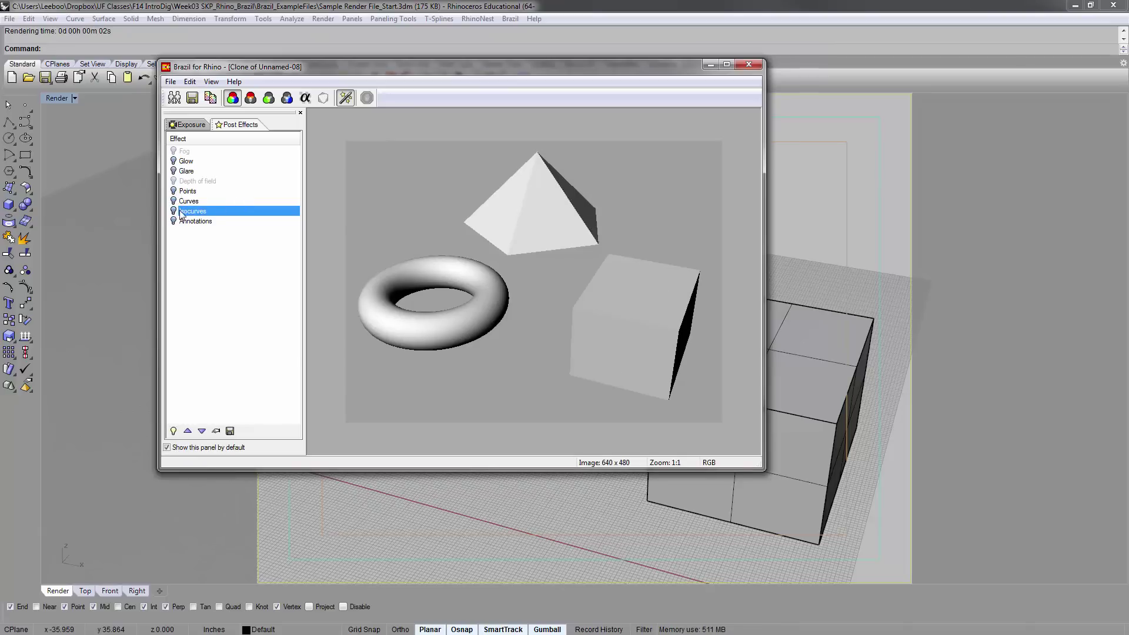
click(174, 212)
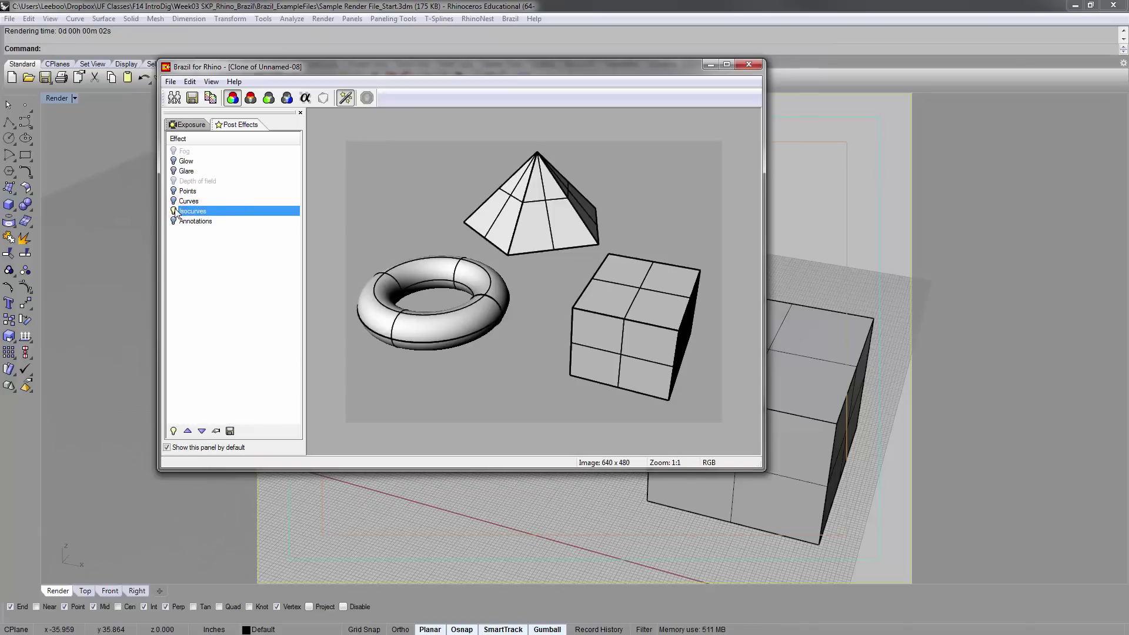
Step: Turn off the Isocurves post effect on the cloned render, return to the exposure settings, and close the cloned render window
click(174, 211)
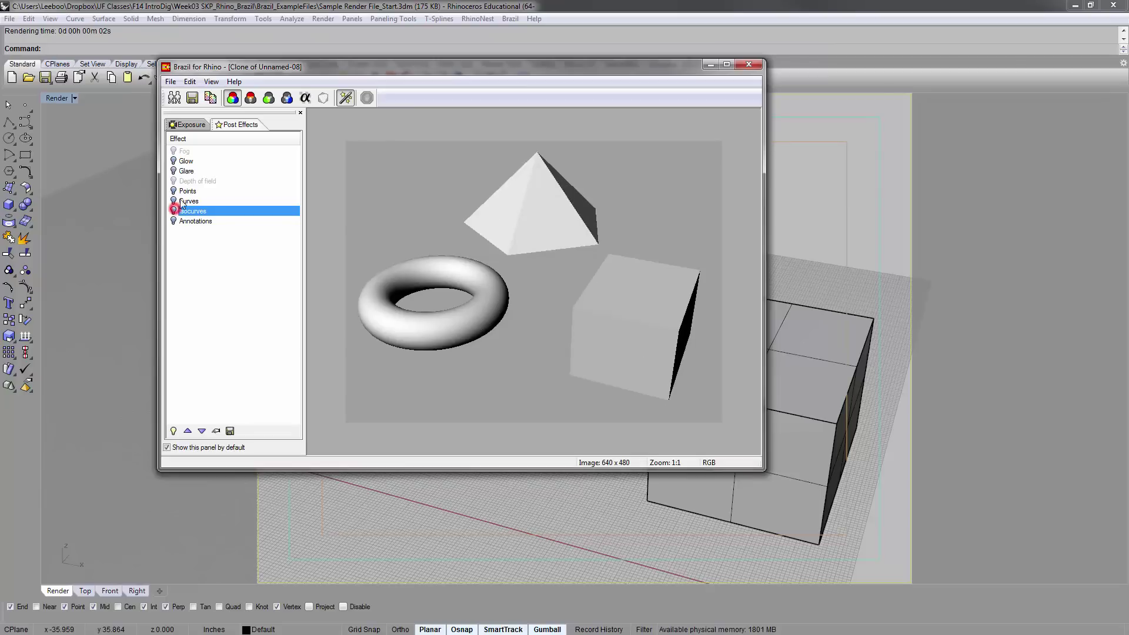
click(187, 124)
drag(645, 67, 636, 98)
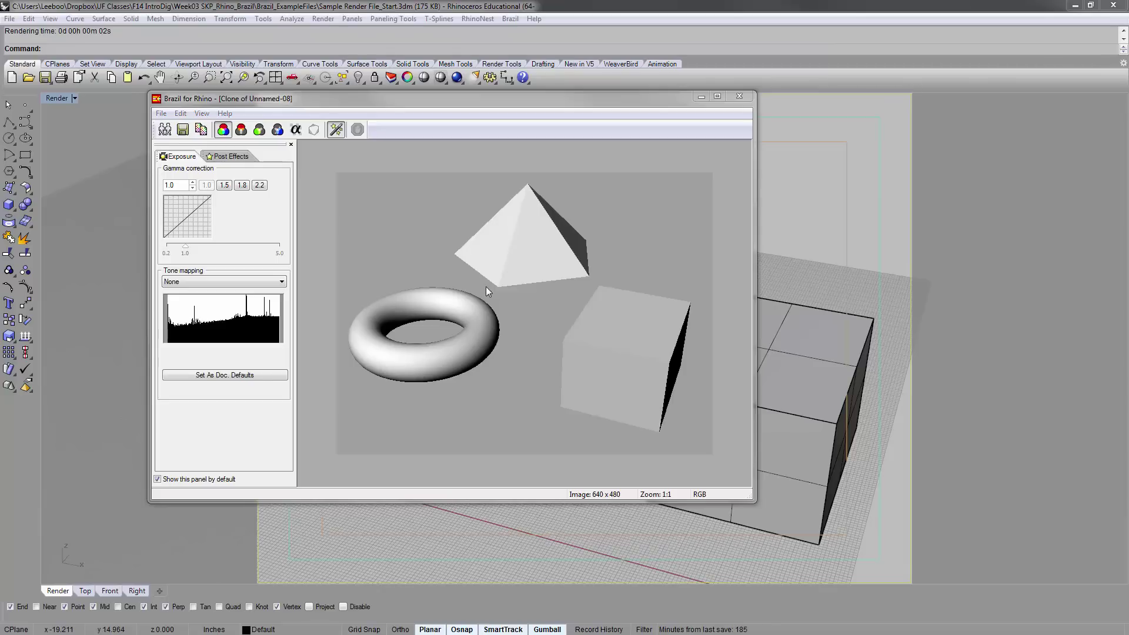
click(737, 96)
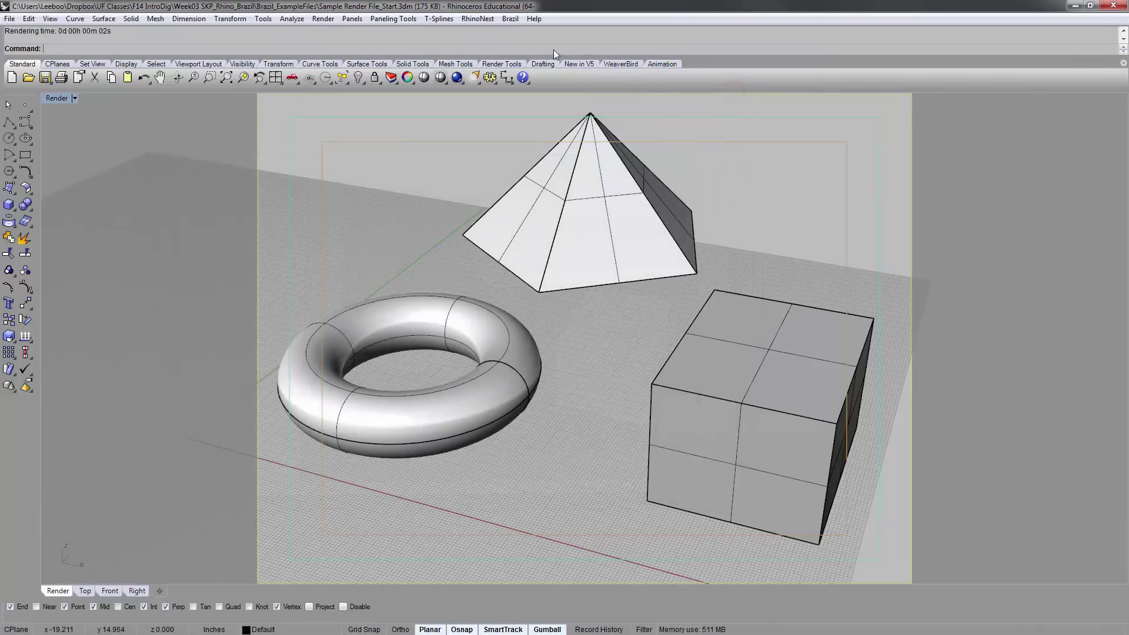
Step: Set the Basic Environment's background color to White in the environment editor, and close the editor
click(511, 19)
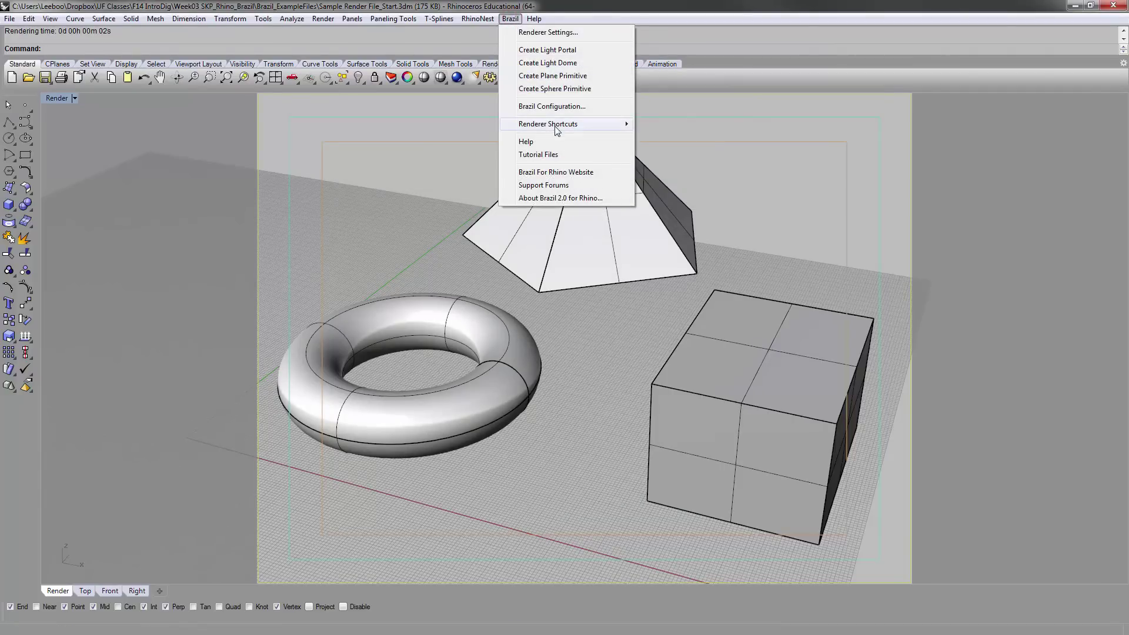
mouse_move(557, 126)
click(711, 138)
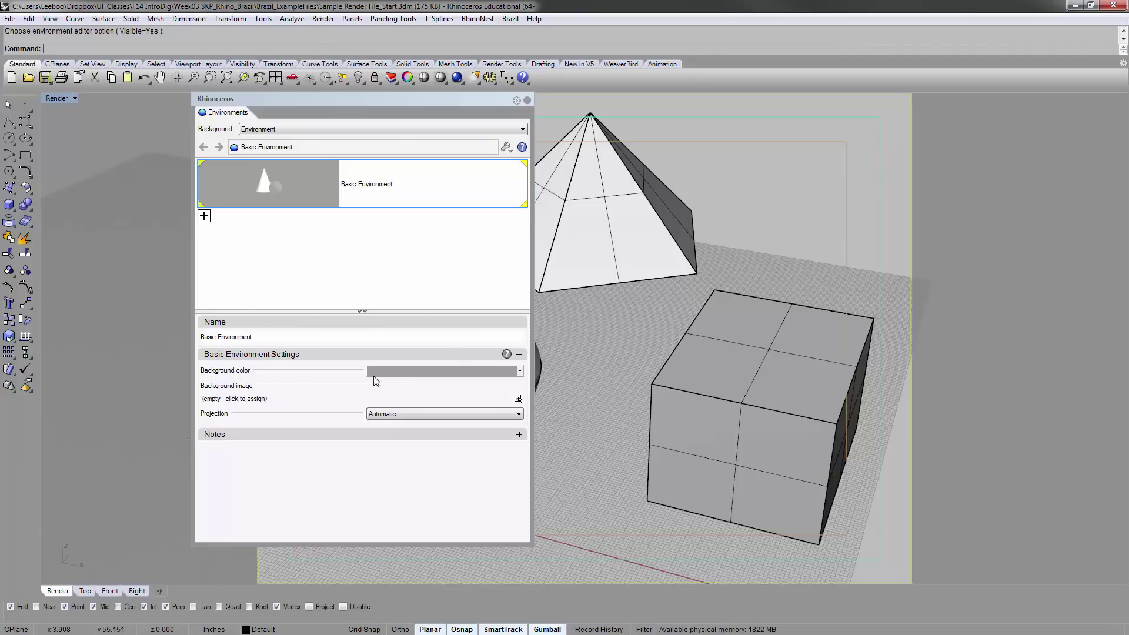
click(430, 373)
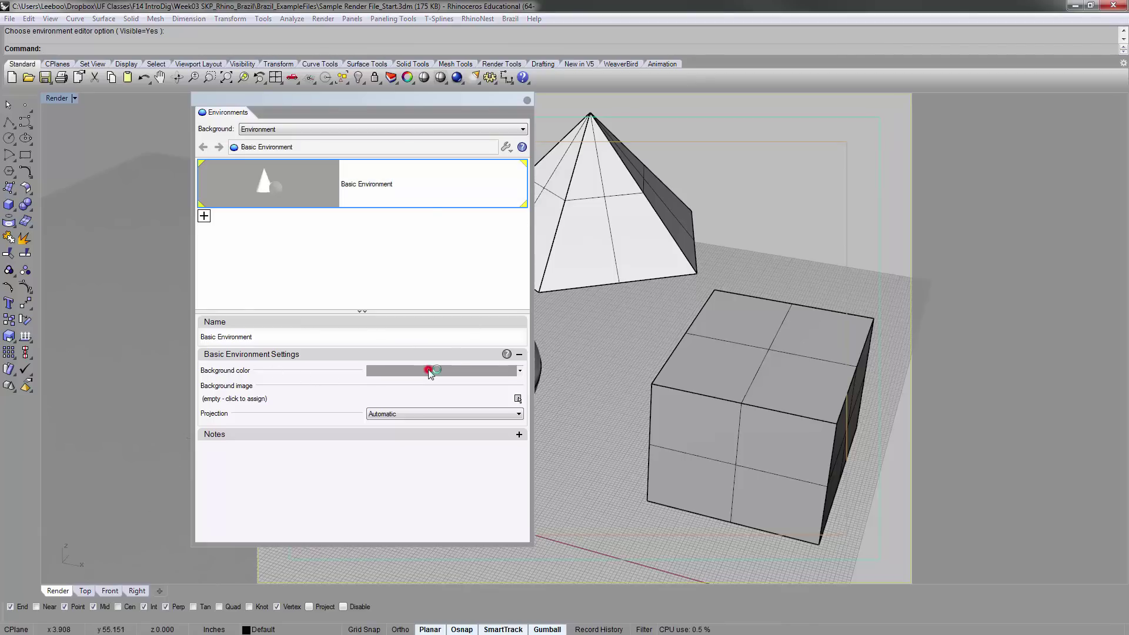
scroll(511, 353, up, 10)
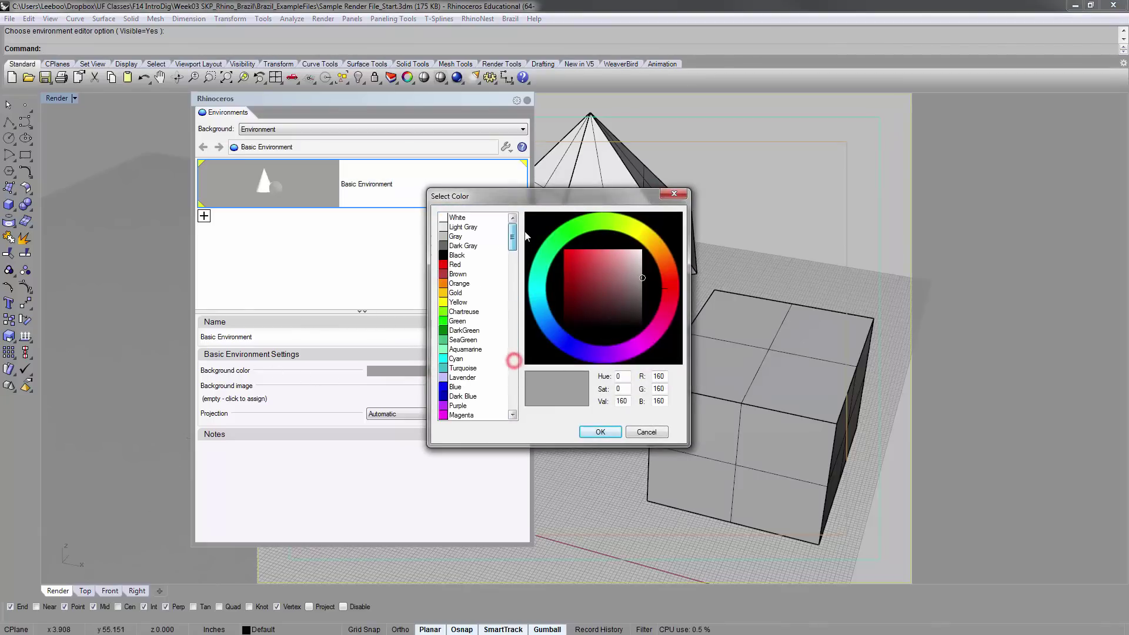
click(458, 217)
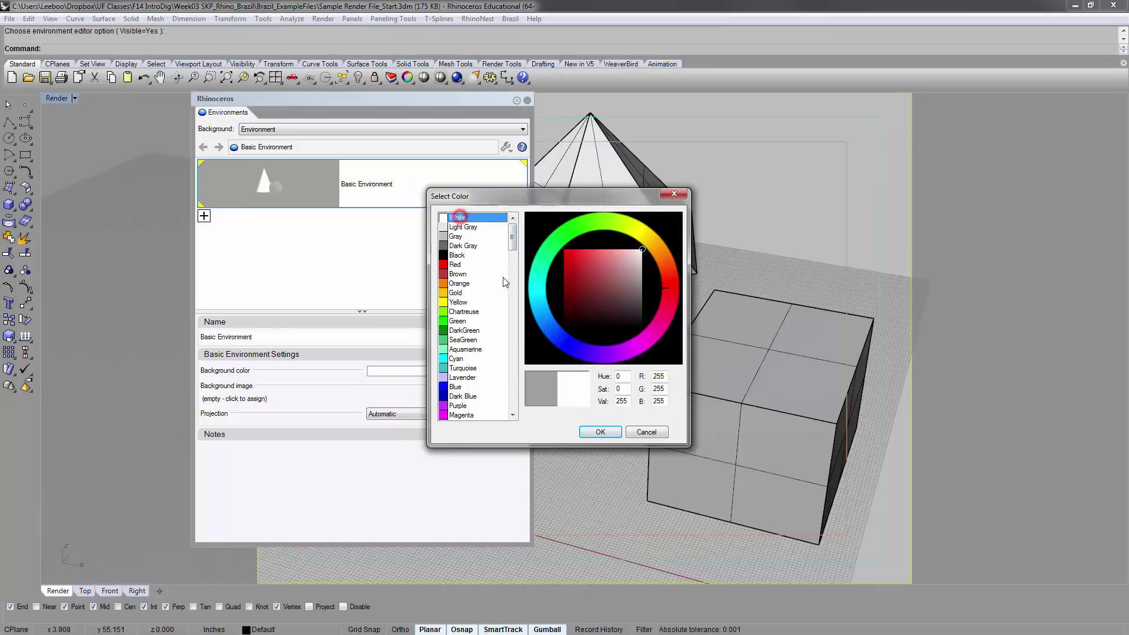
click(600, 432)
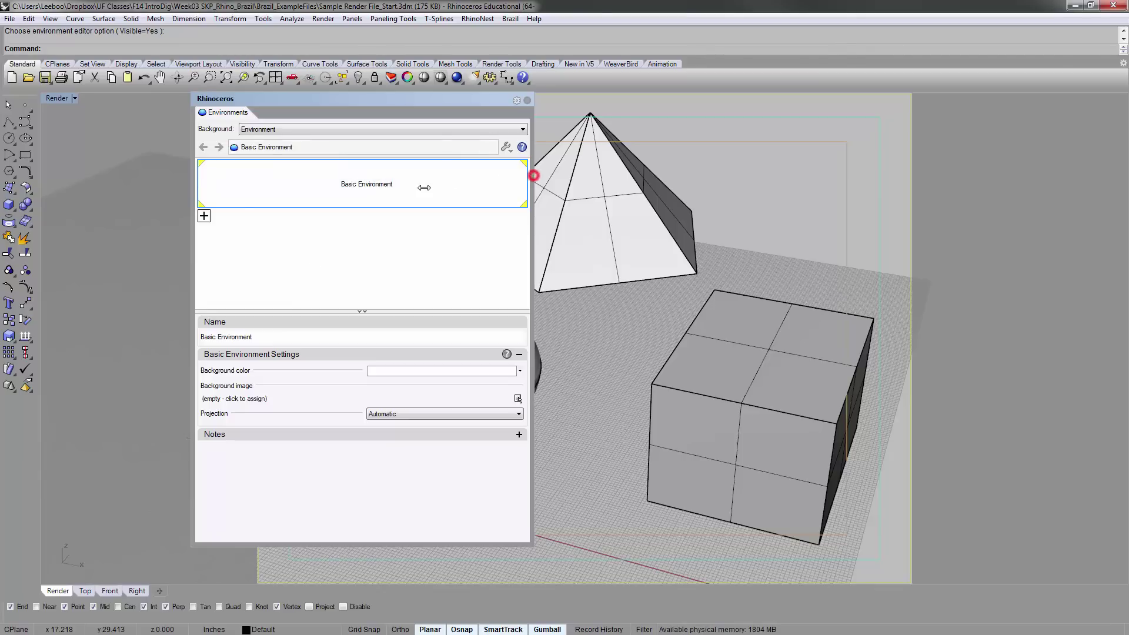
drag(537, 172, 414, 171)
drag(343, 98, 444, 116)
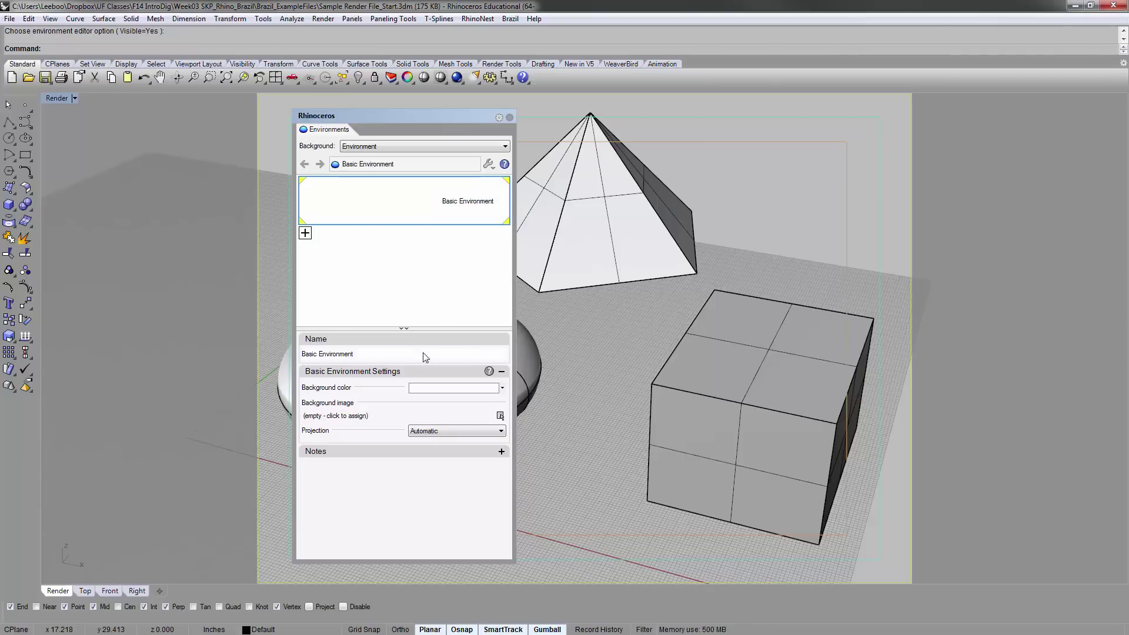
click(510, 118)
Step: Render the scene with the white background, enlarge the render window to inspect the image, and close it
click(457, 77)
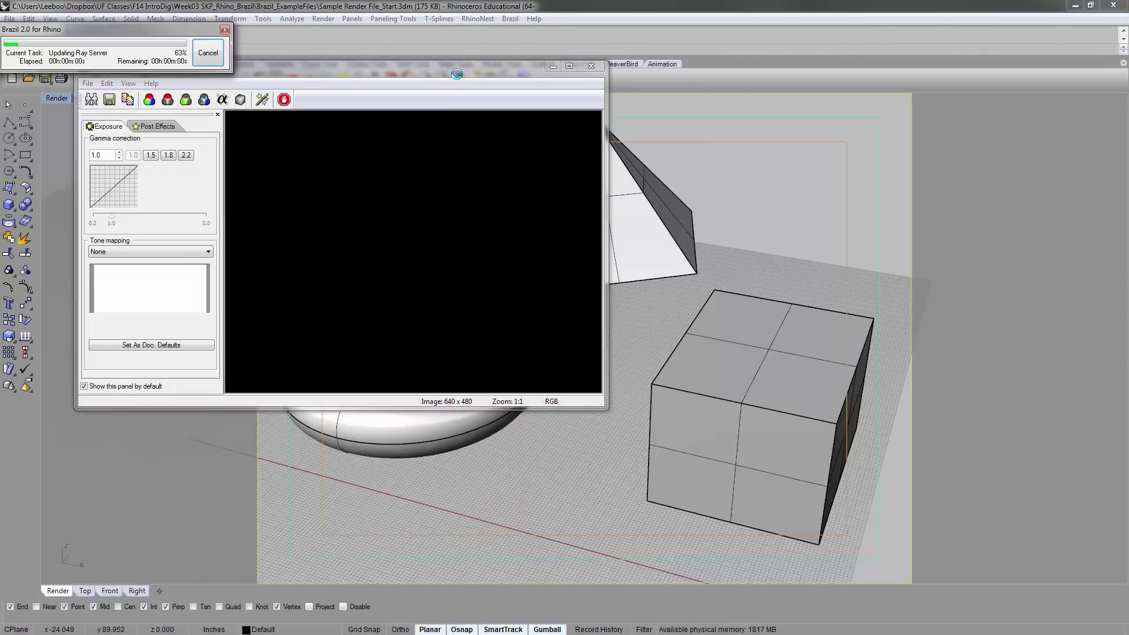
drag(444, 68, 534, 114)
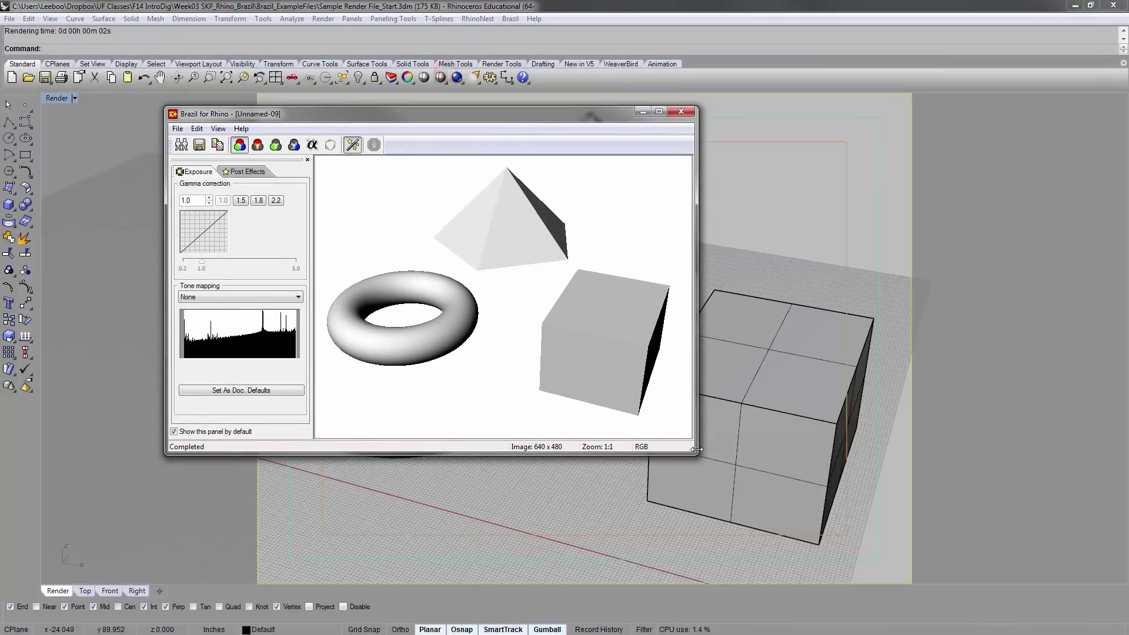
drag(694, 444, 817, 515)
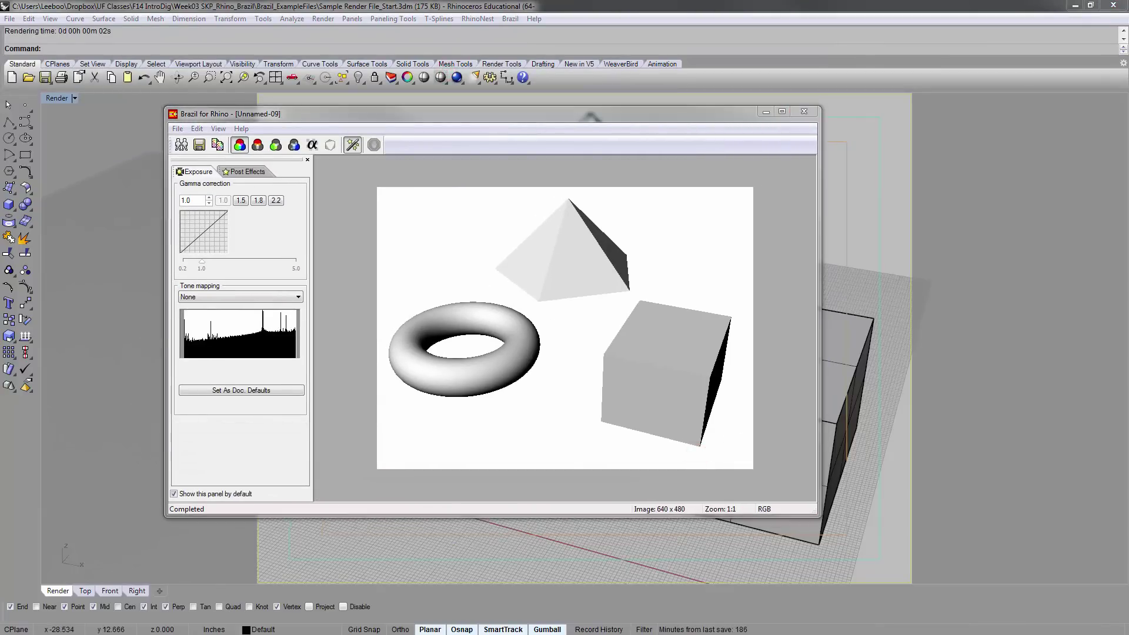
click(796, 112)
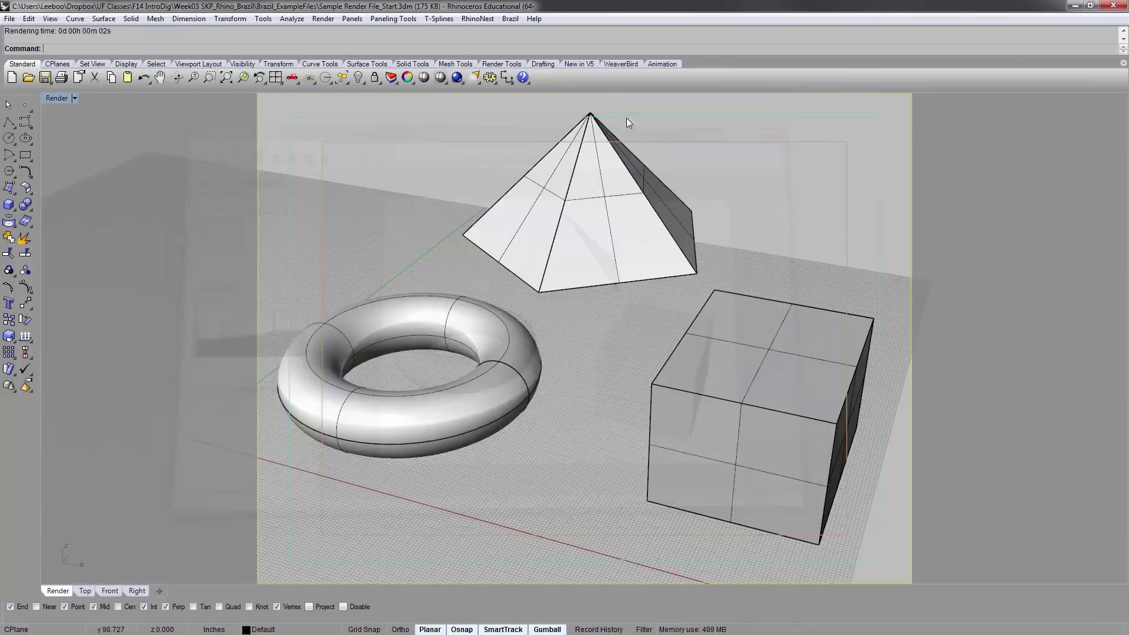
Step: Create a small Brazil plane primitive with Infinite on, on the ground behind the torus, and deselect it
click(510, 19)
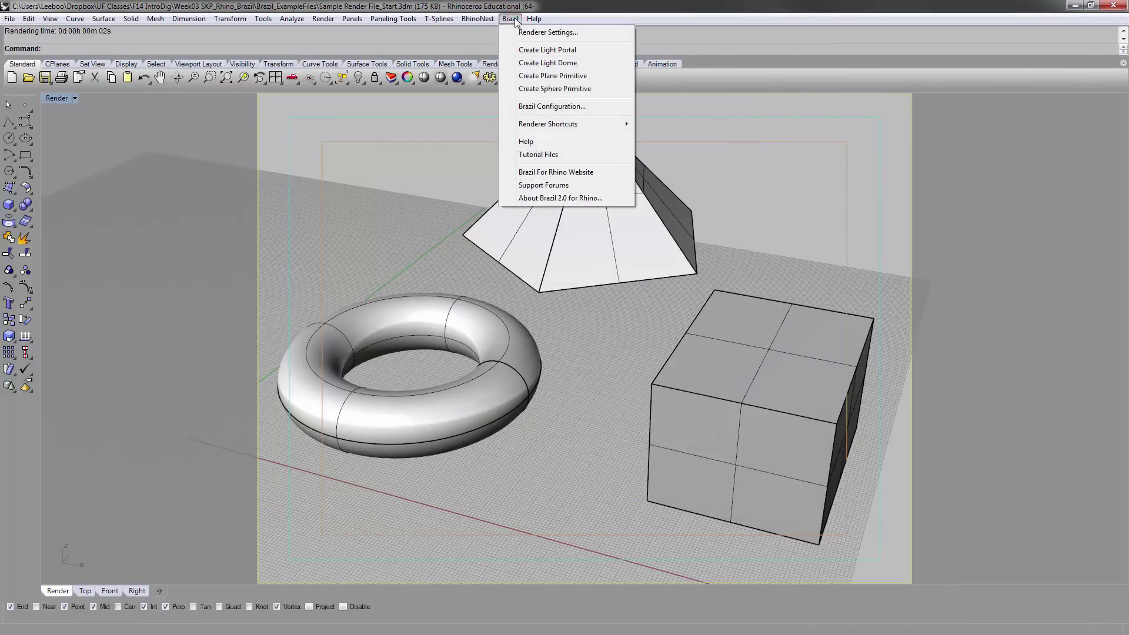
click(568, 77)
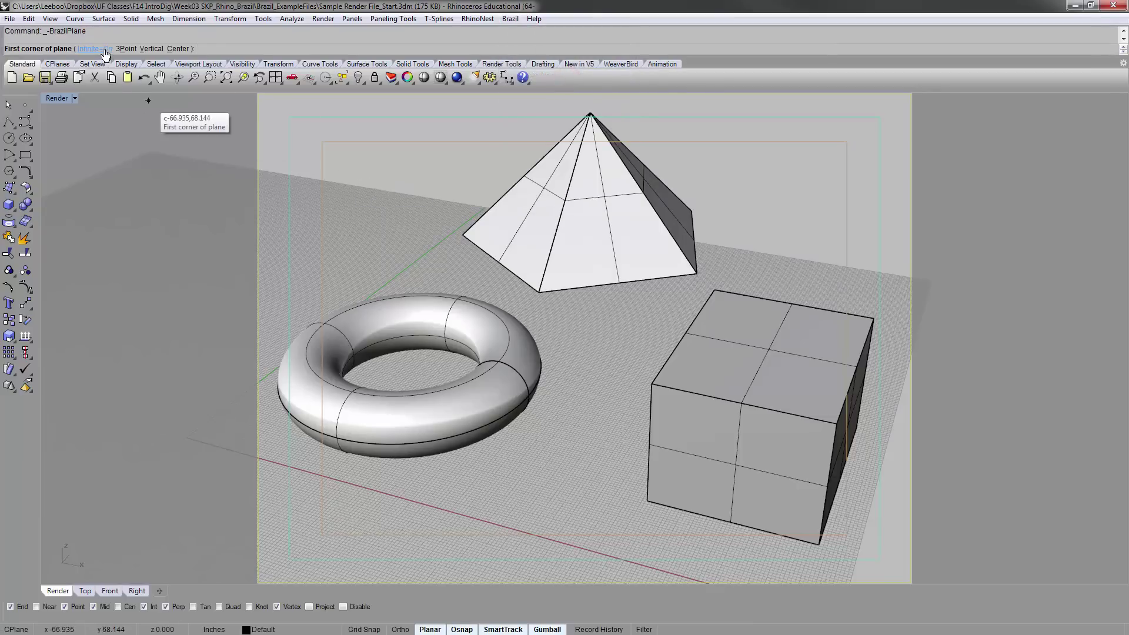
click(370, 203)
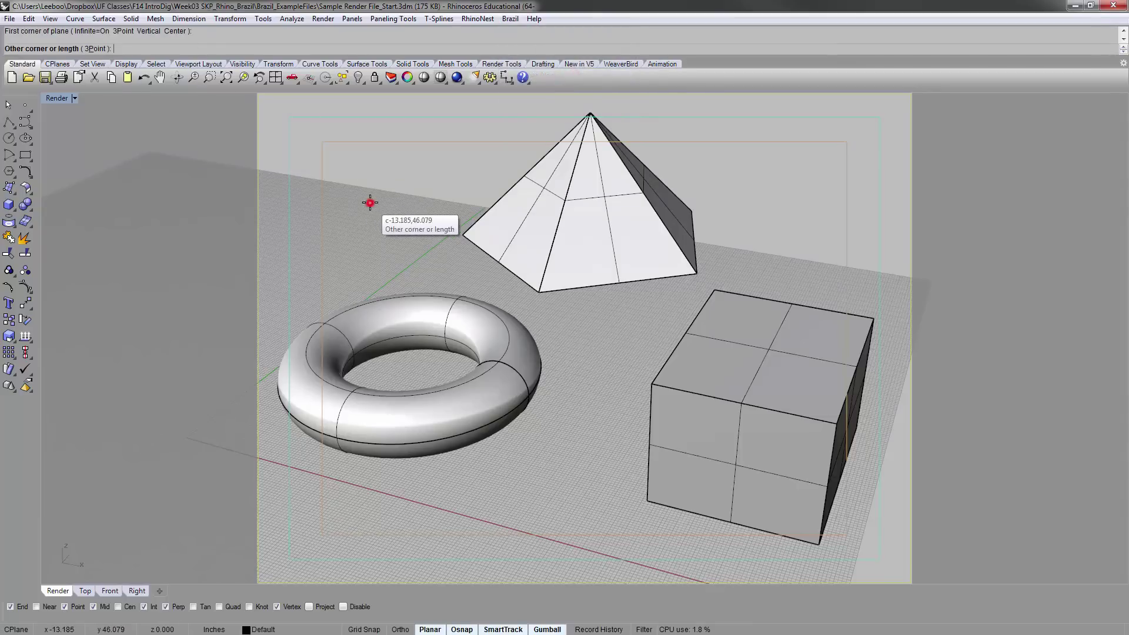
click(395, 232)
click(389, 251)
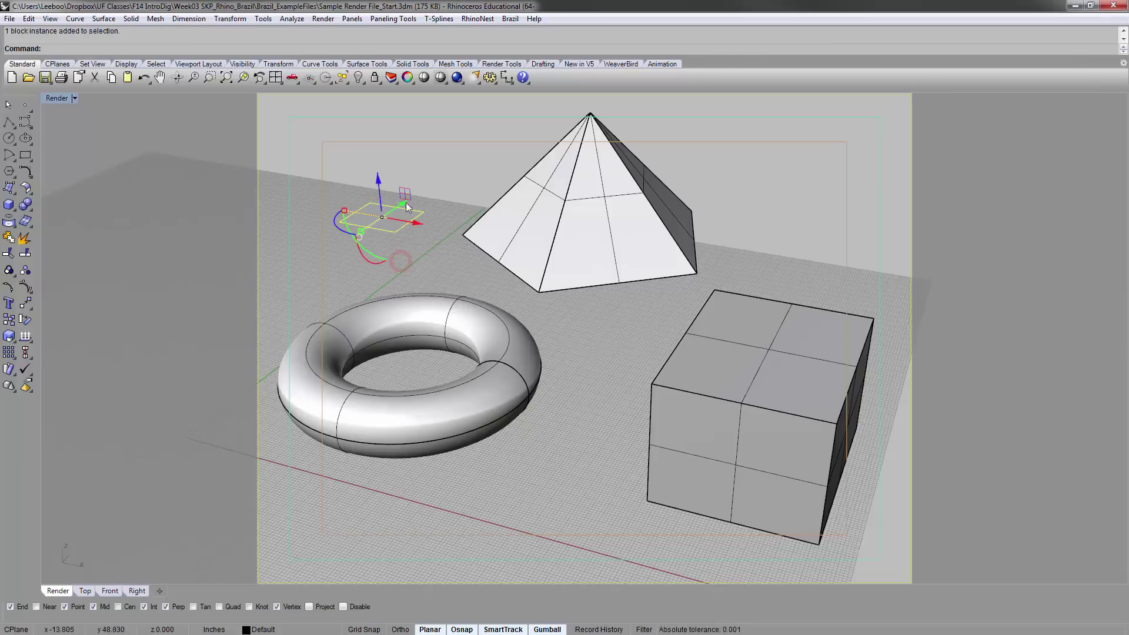
click(442, 144)
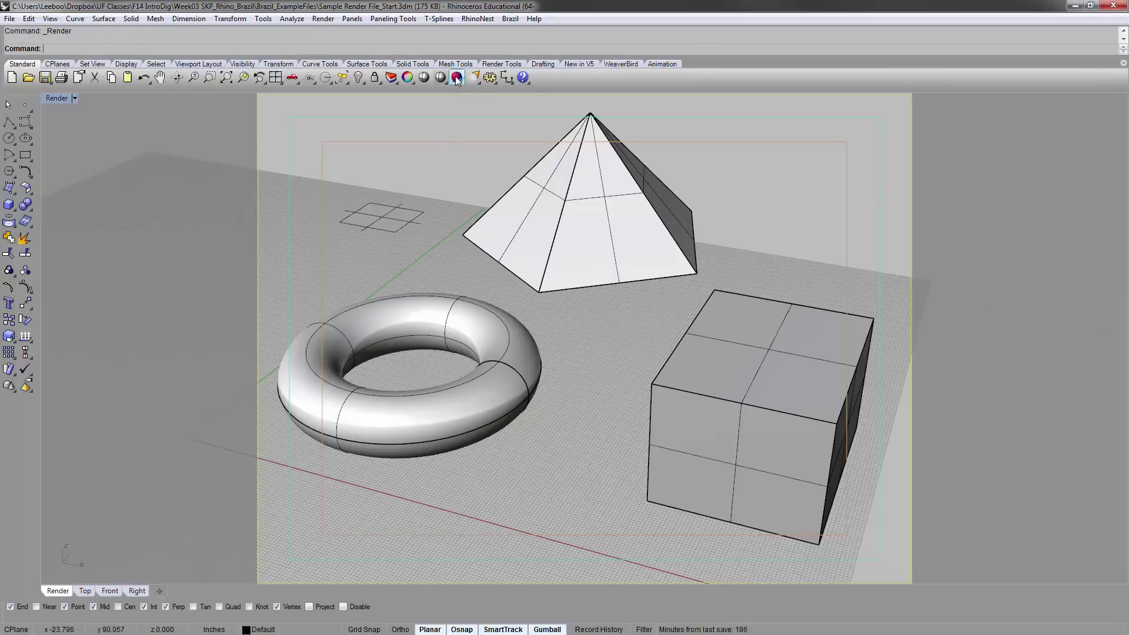
Step: Render the scene with the infinite plane, and delete the plane after closing the render window
click(457, 78)
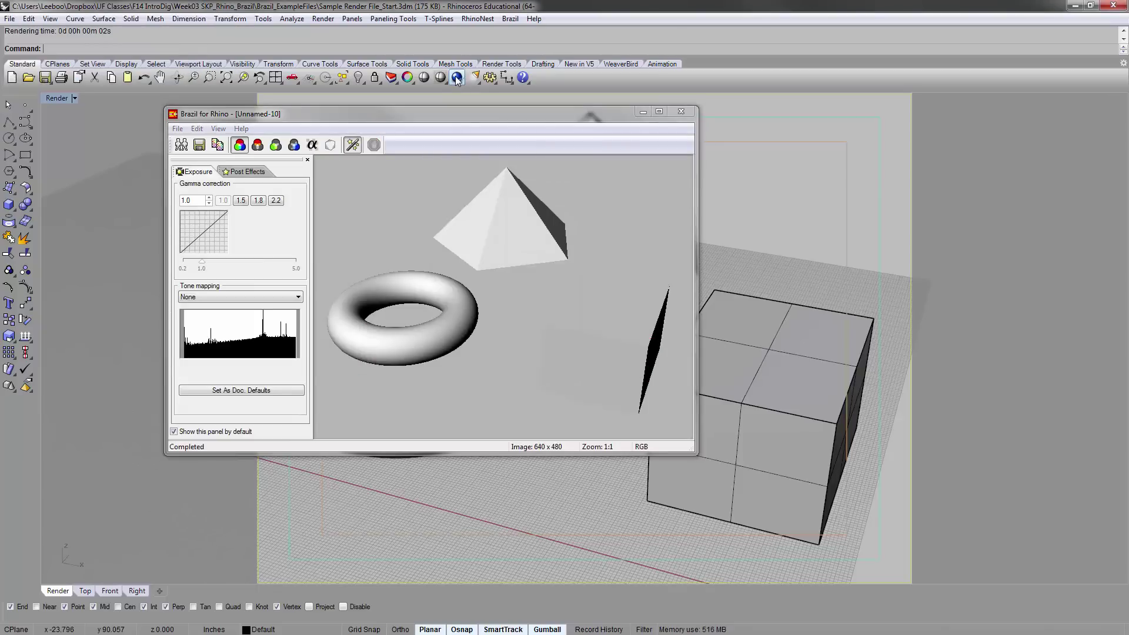
click(681, 112)
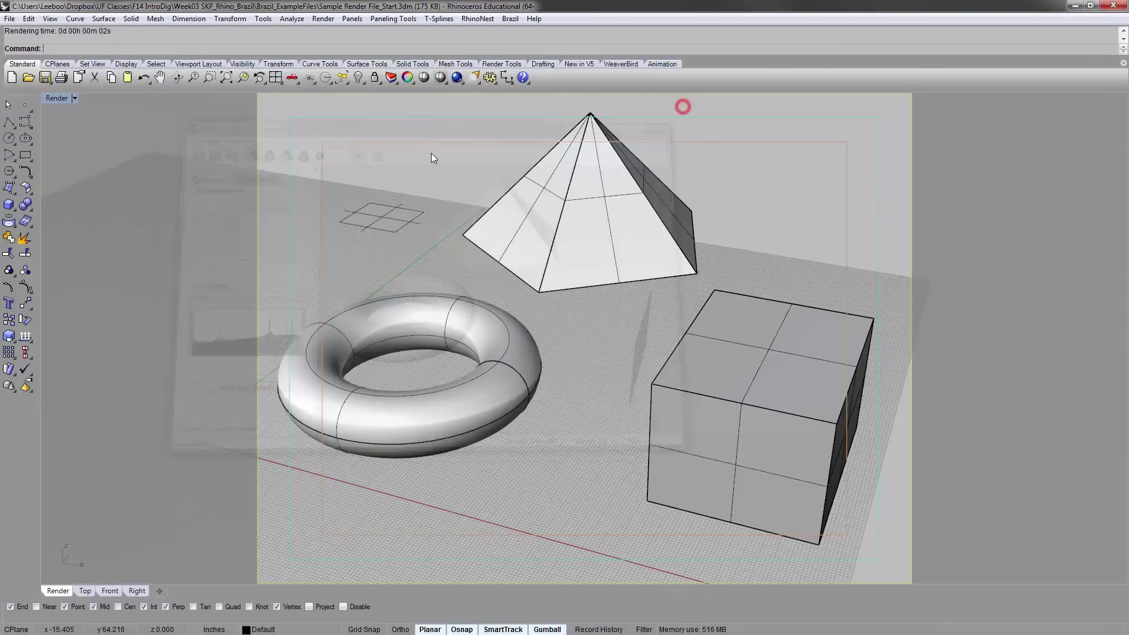
click(405, 187)
key(Delete)
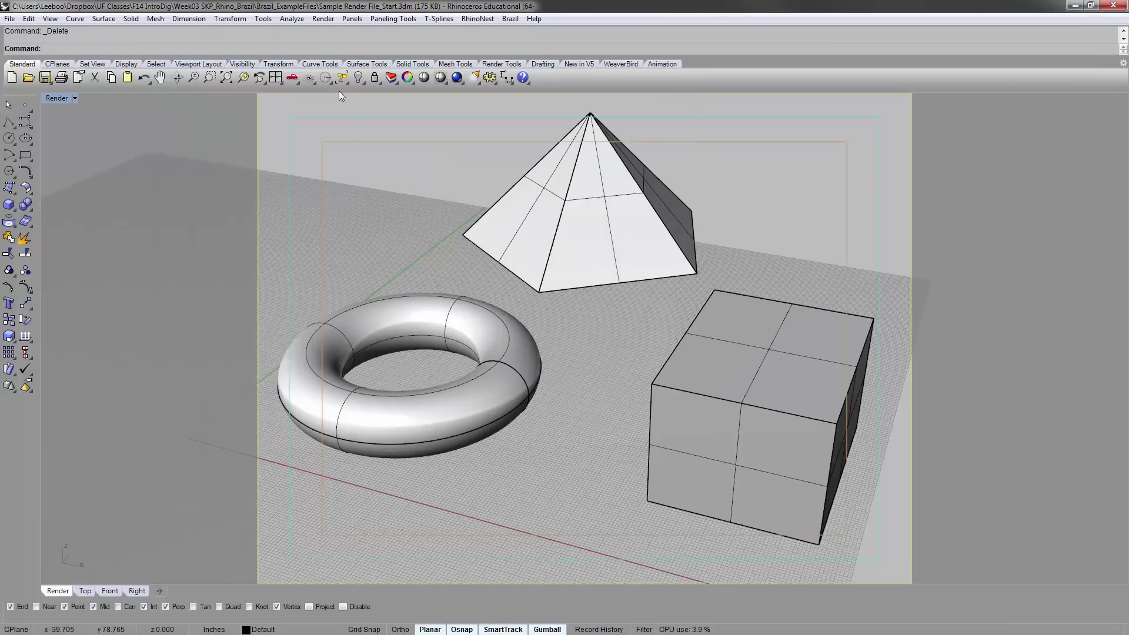
click(352, 19)
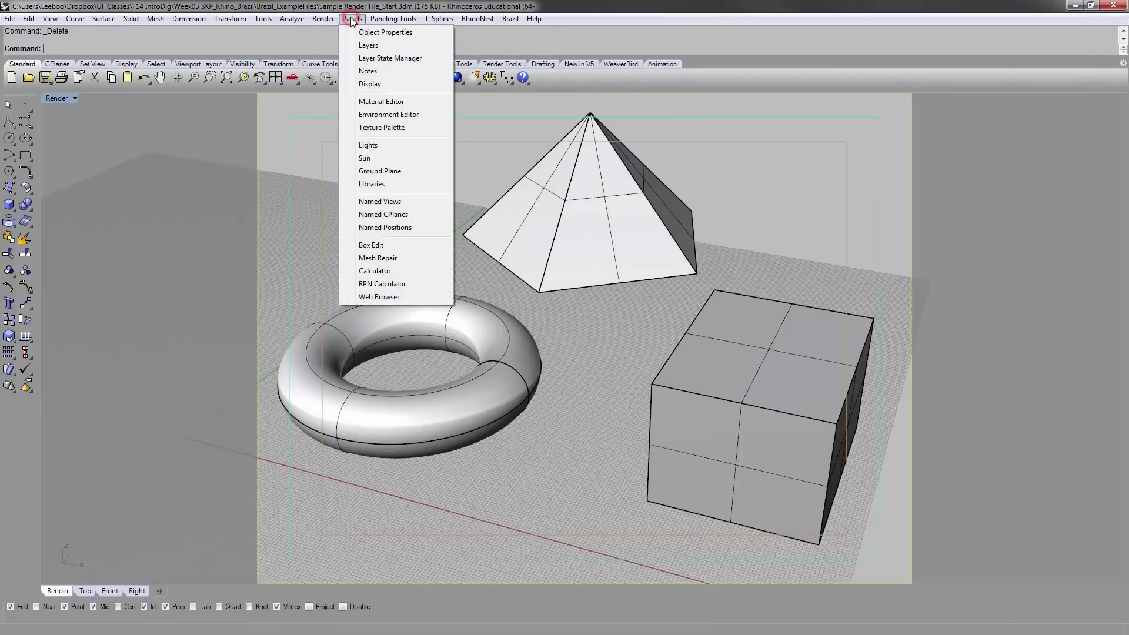
click(324, 20)
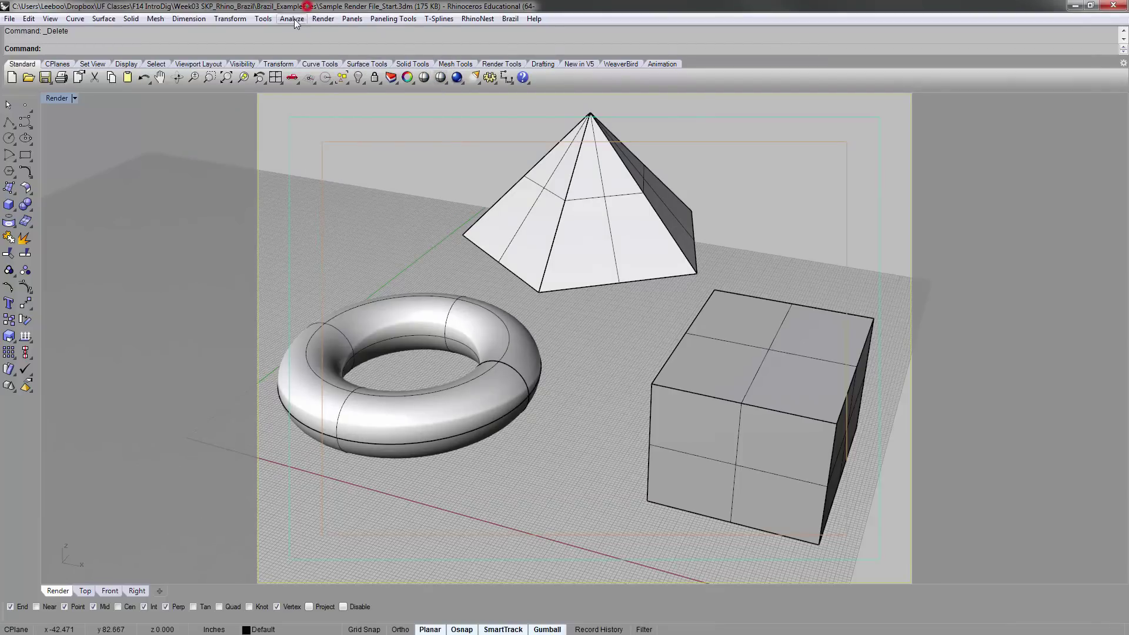
click(317, 19)
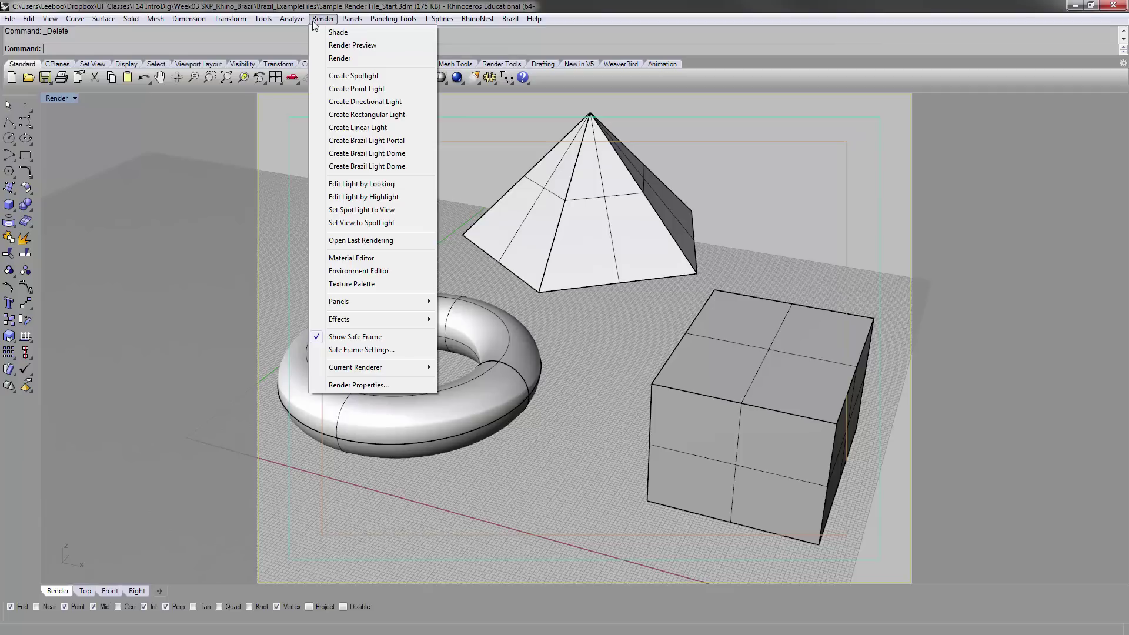
key(Left)
click(292, 24)
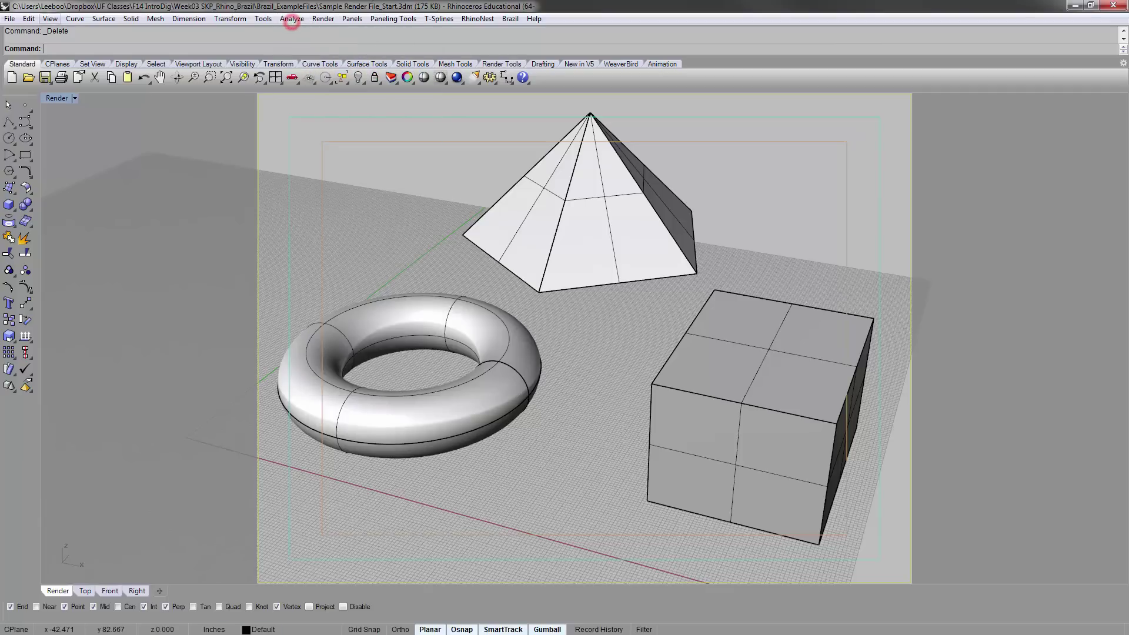
click(375, 19)
Step: Turn on the ground plane in the Ground Plane settings, with its window made taller and moved clear of the objects
mouse_move(351, 20)
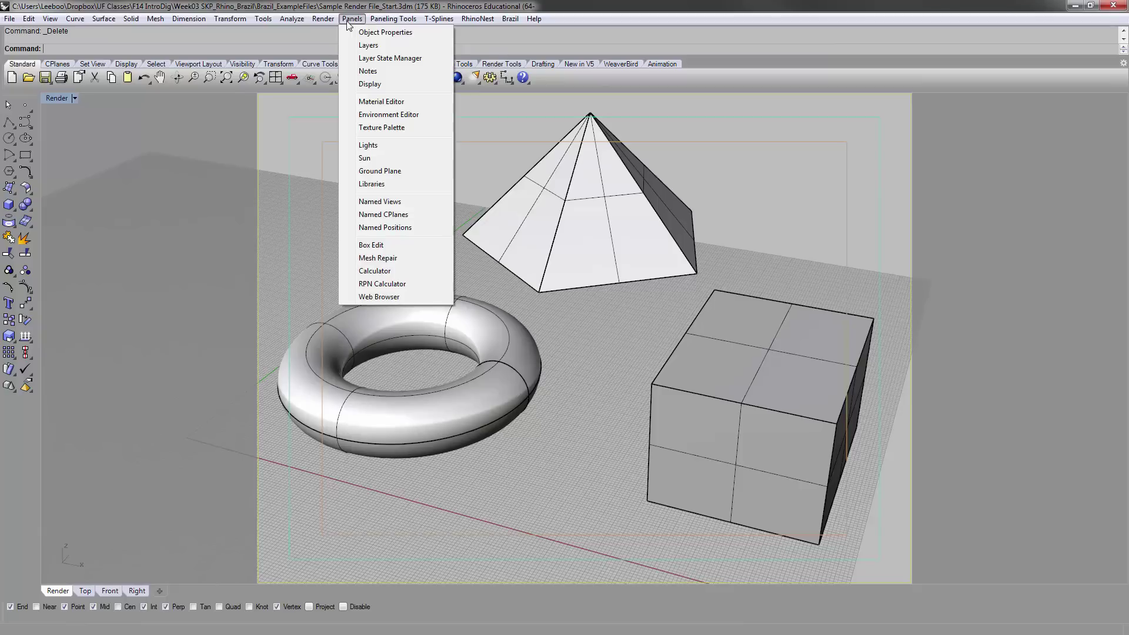
click(346, 22)
click(346, 18)
click(404, 172)
click(401, 140)
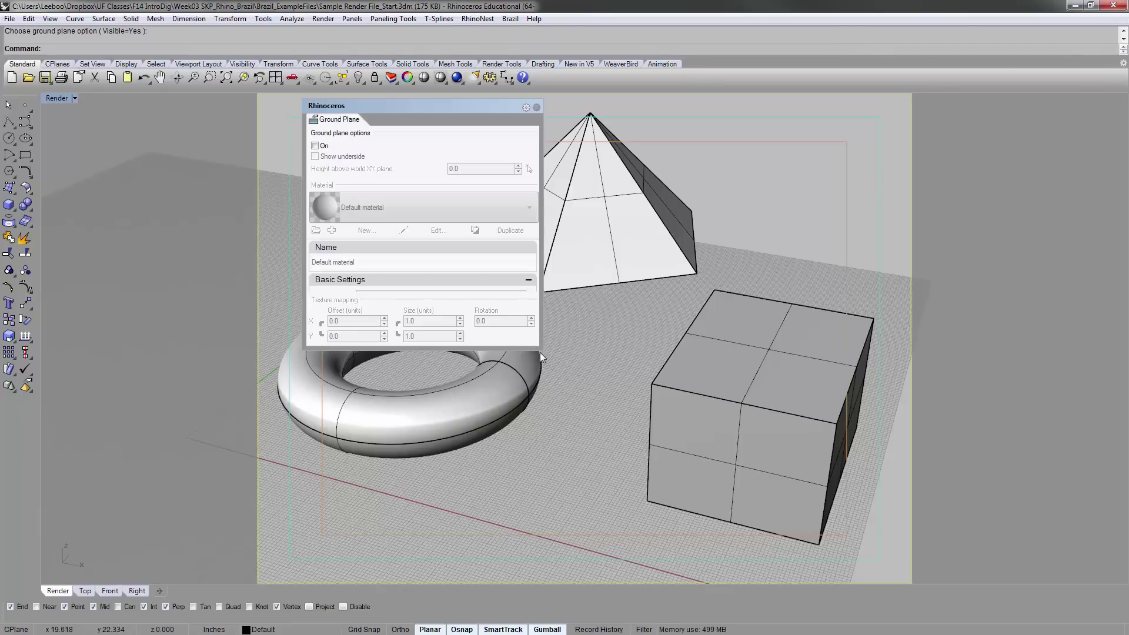
drag(537, 349, 533, 400)
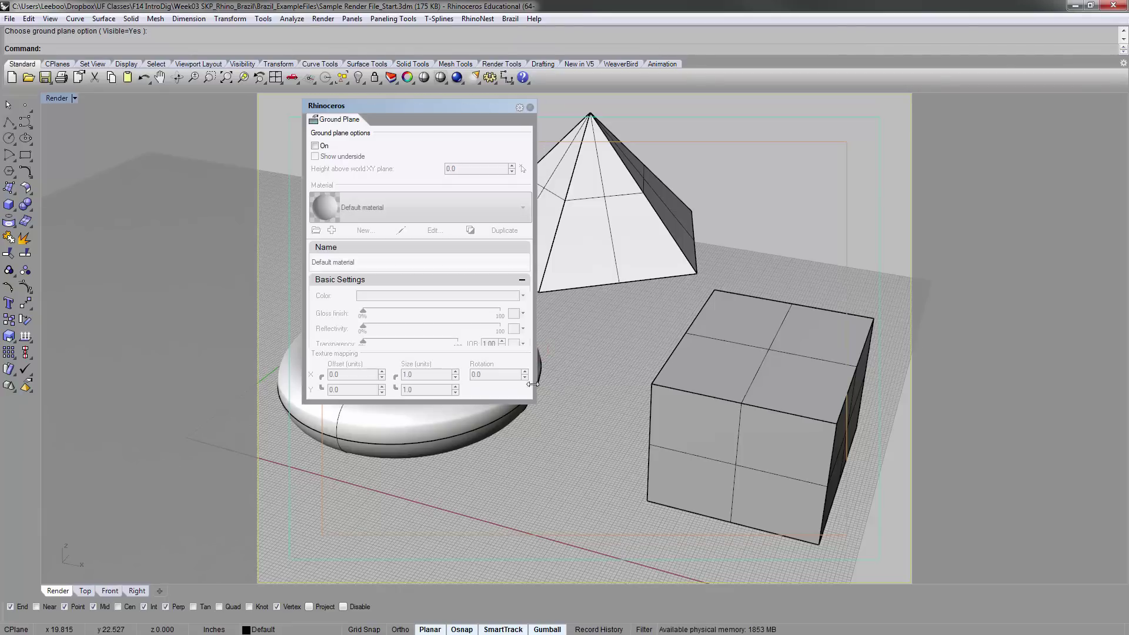
click(316, 145)
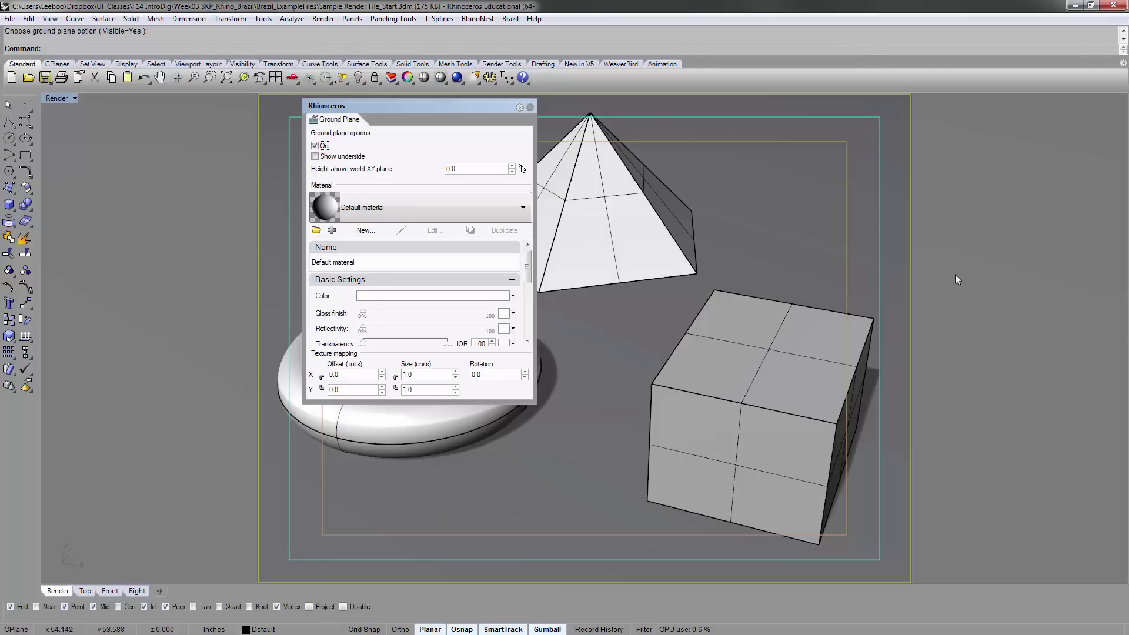
drag(363, 108, 178, 171)
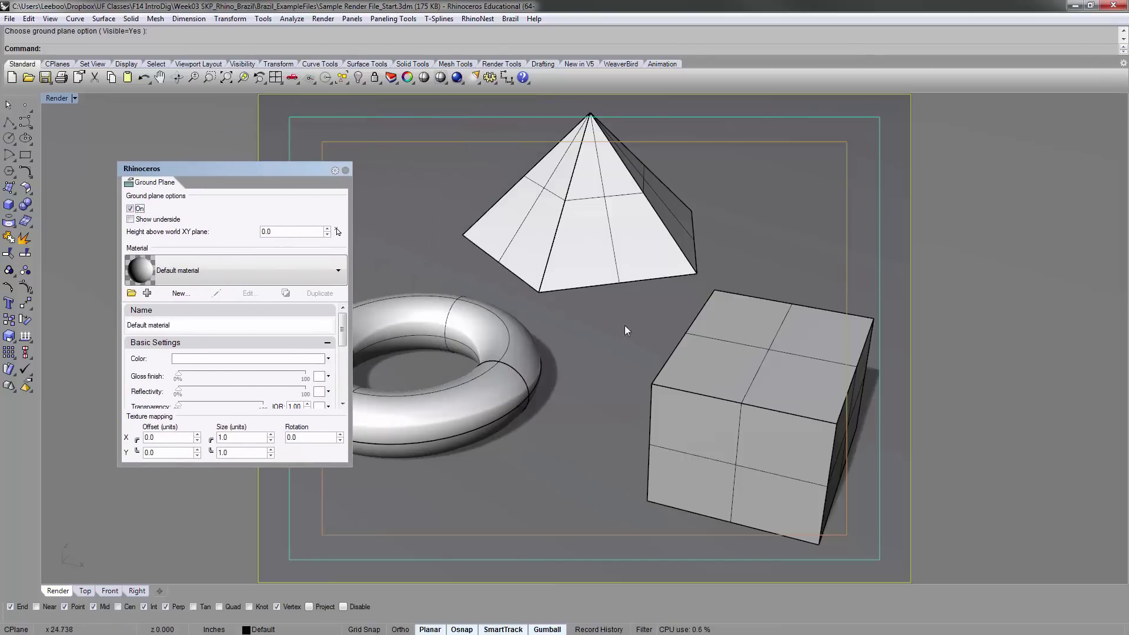
Step: Examine the ground plane's extent from low and distant viewpoints, and restore the Render named view
right_drag(572, 342, 574, 296)
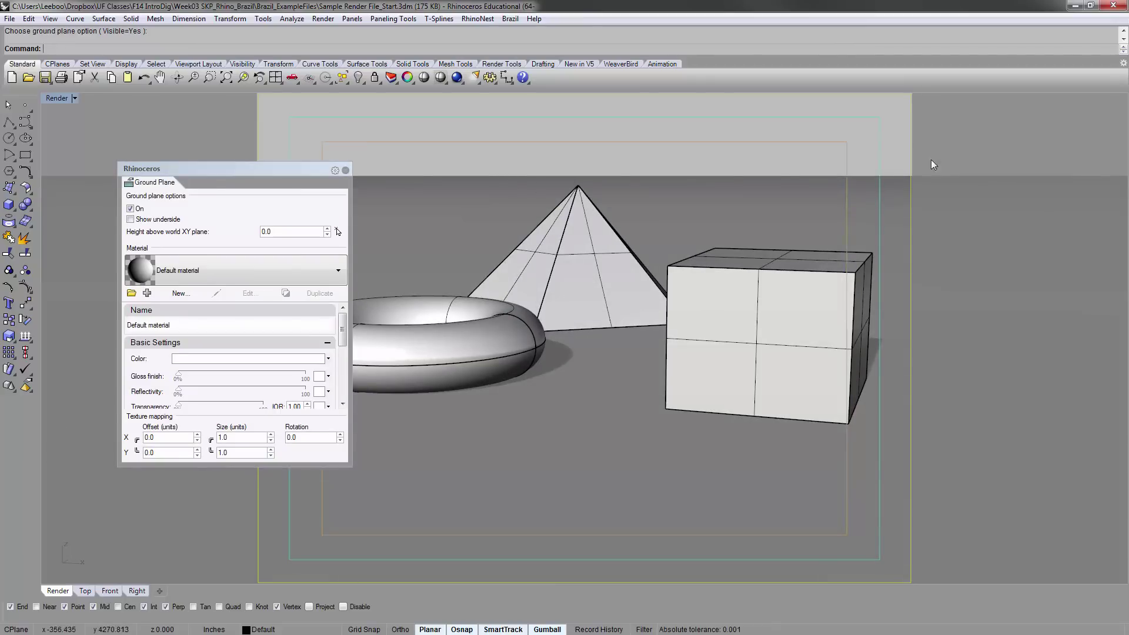
scroll(783, 287, down, 5)
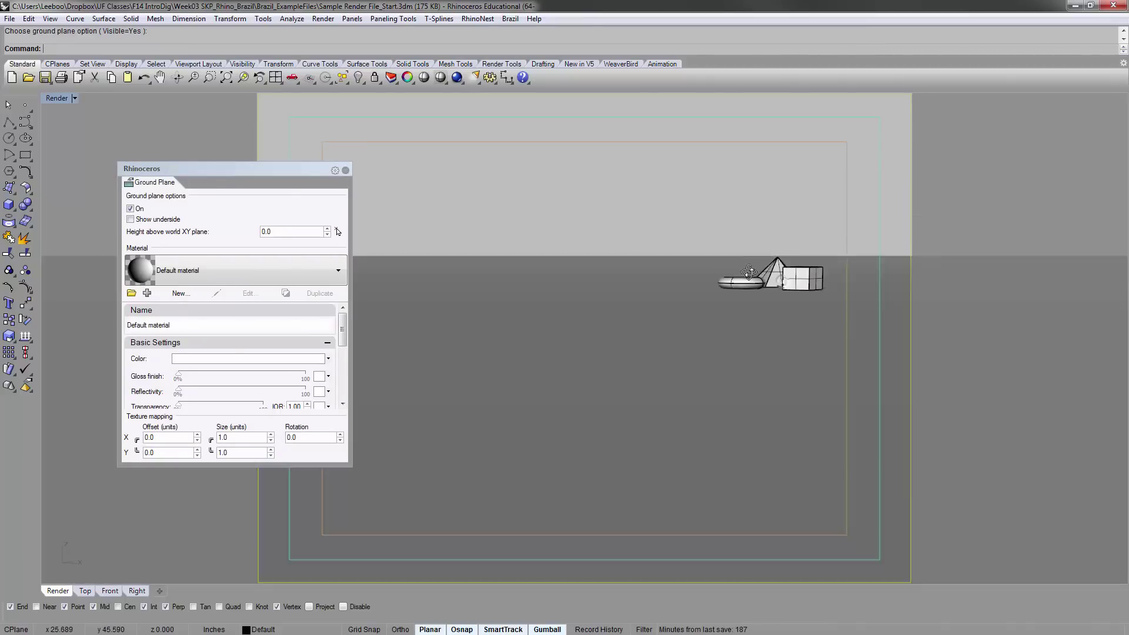
right_drag(783, 286, 797, 268)
scroll(798, 268, up, 4)
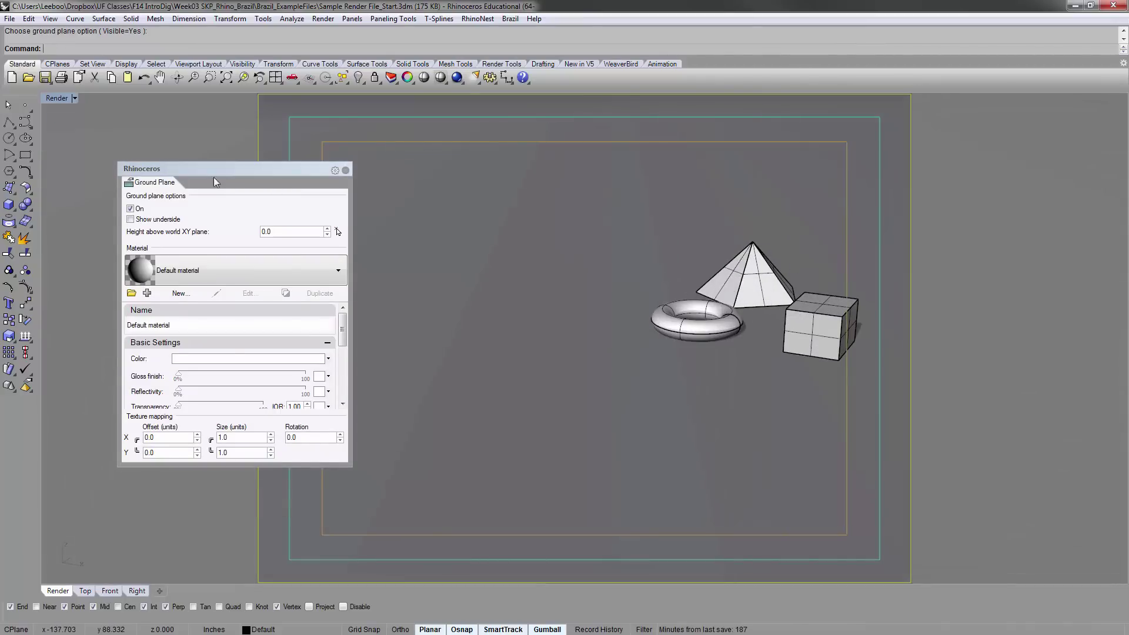
click(66, 100)
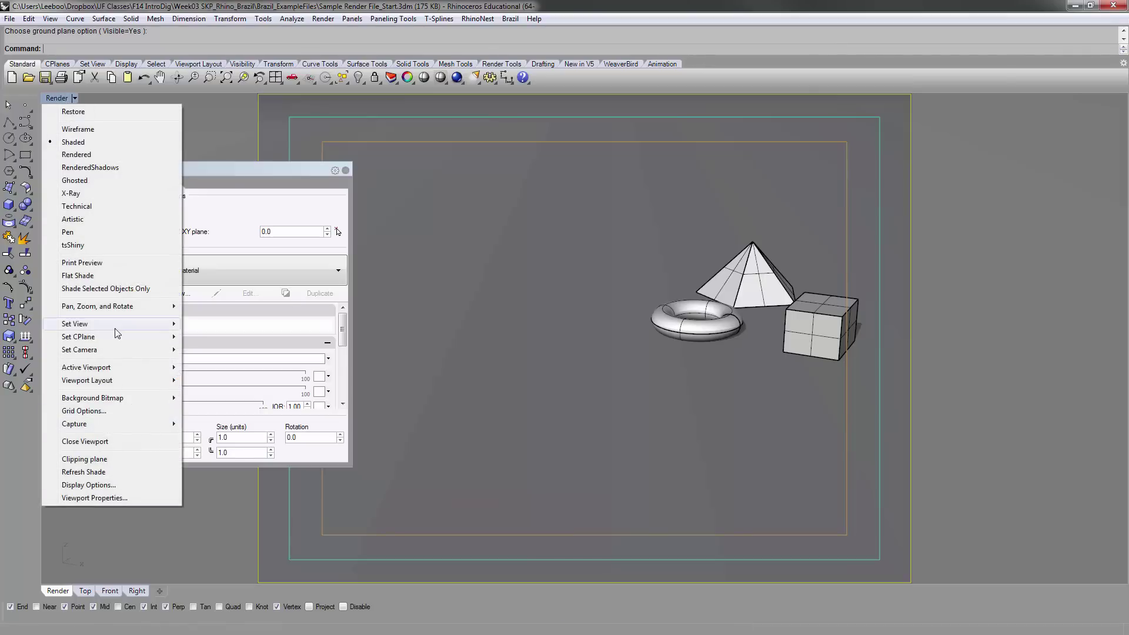
mouse_move(115, 325)
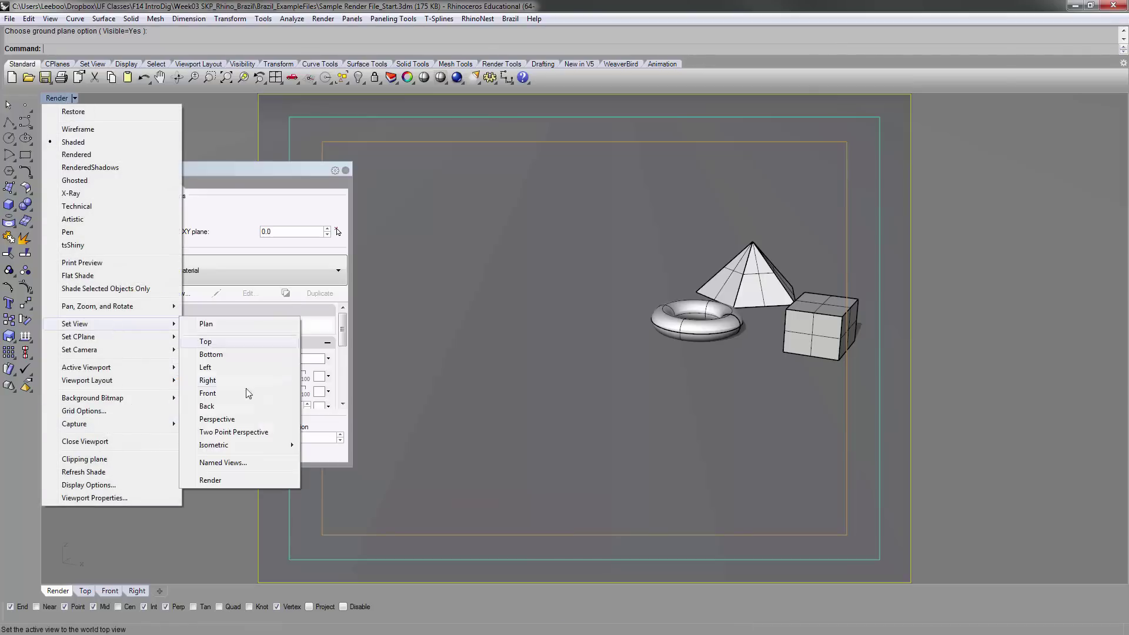
click(243, 481)
Step: Move the Ground Plane window higher, render the scene with the ground plane on, and close the render window
drag(278, 180, 295, 124)
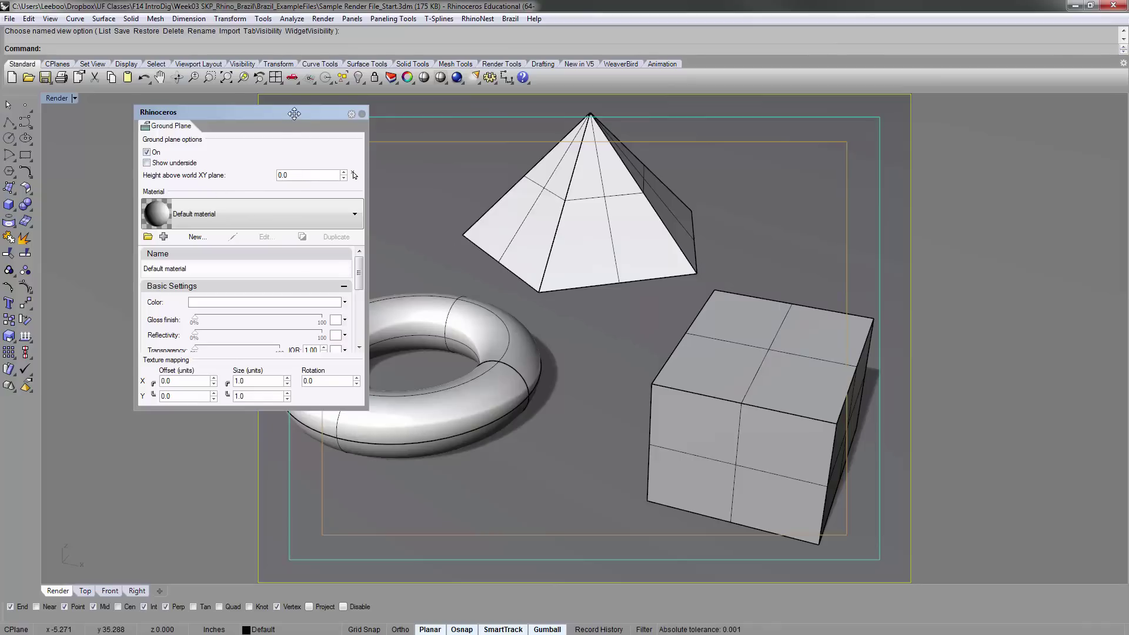
drag(294, 112, 285, 127)
click(457, 78)
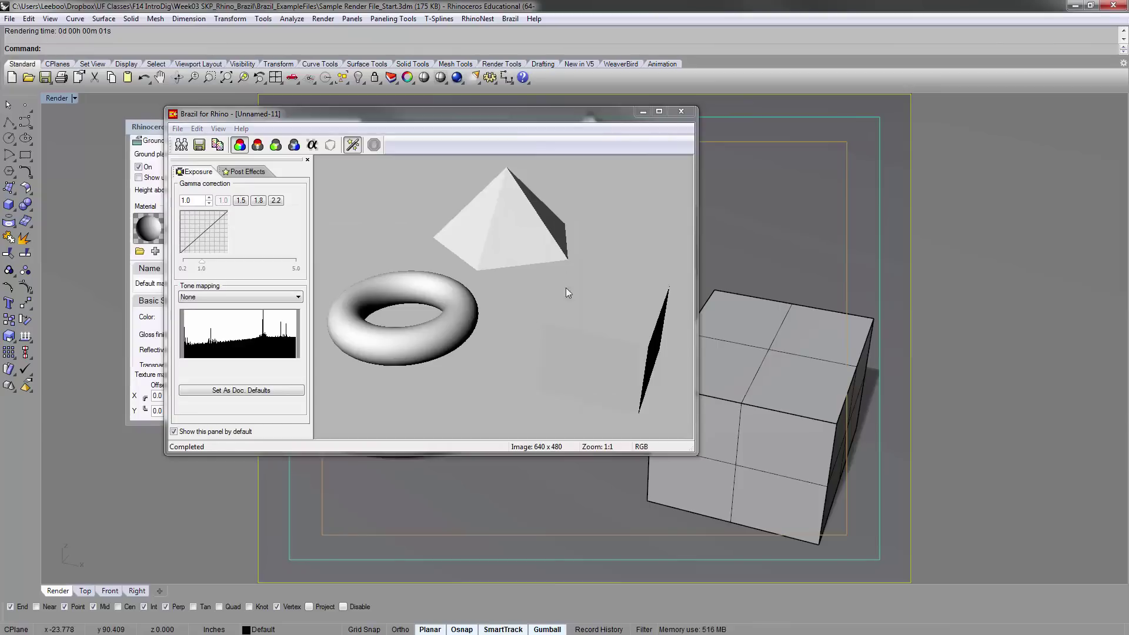
click(680, 112)
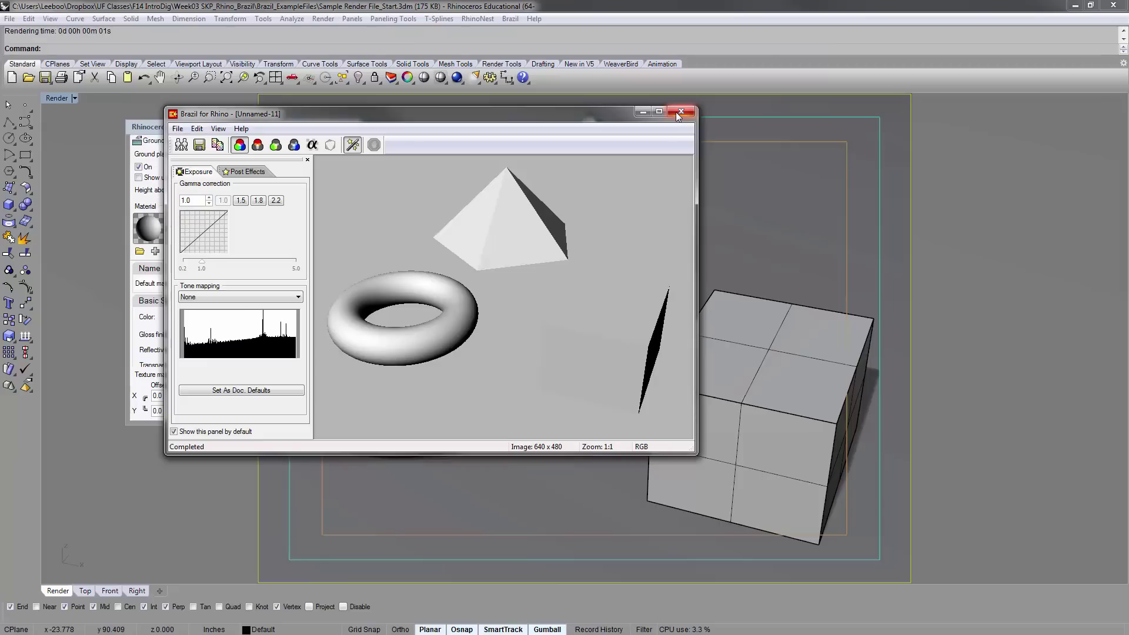
click(682, 112)
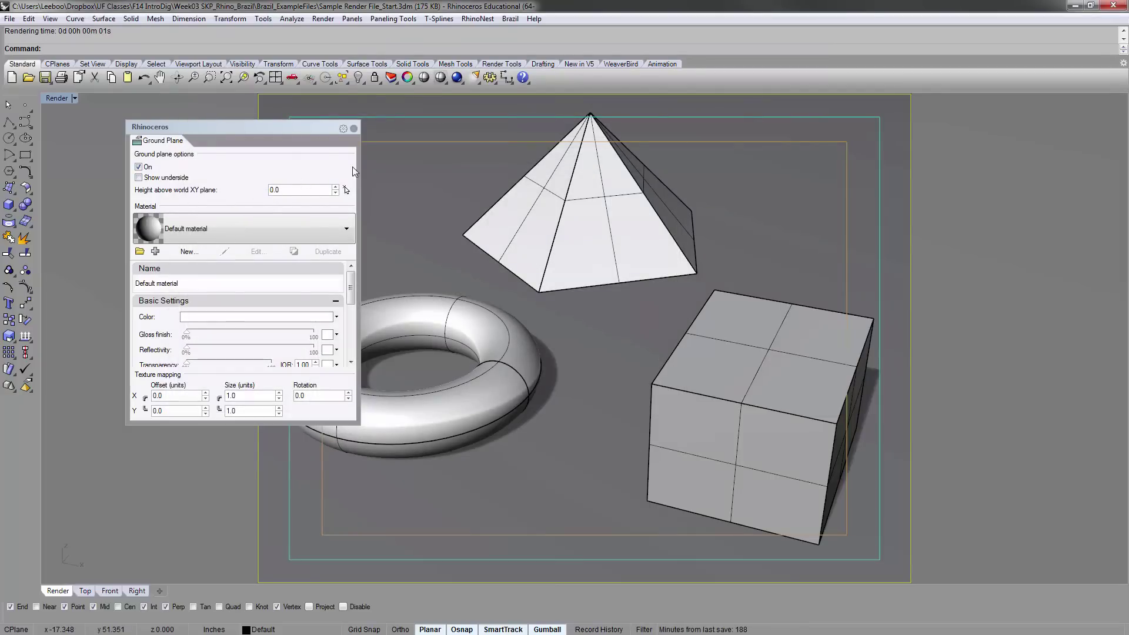
Step: Set the ground plane's height above the world XY plane to 10 and inspect it from a lower viewpoint
double_click(308, 190)
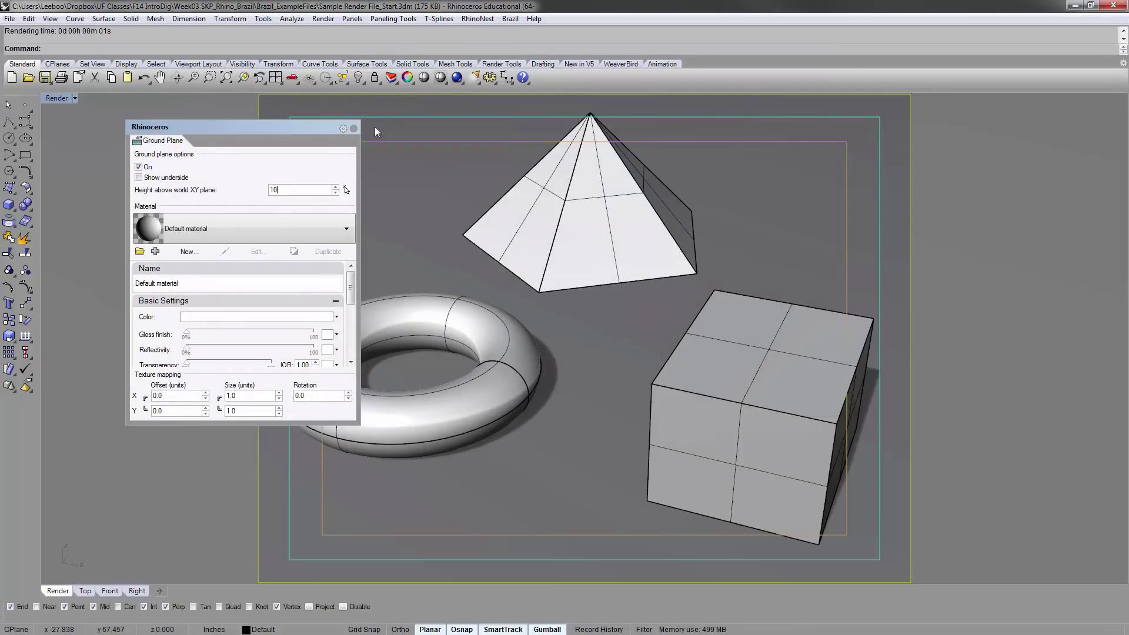
key(Return)
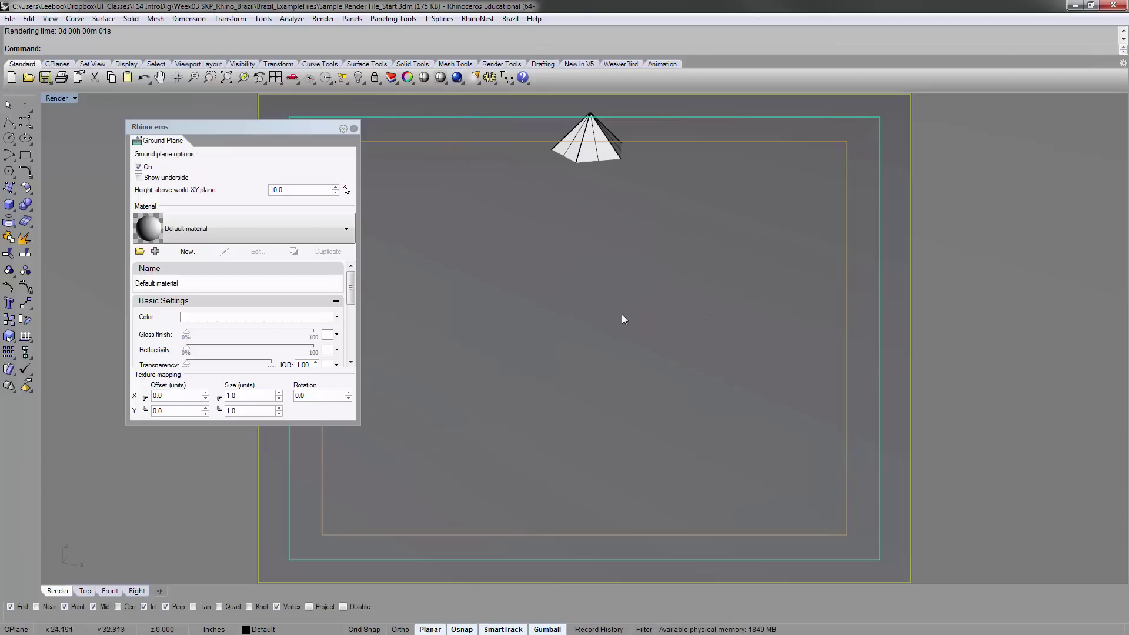
right_drag(566, 315, 585, 277)
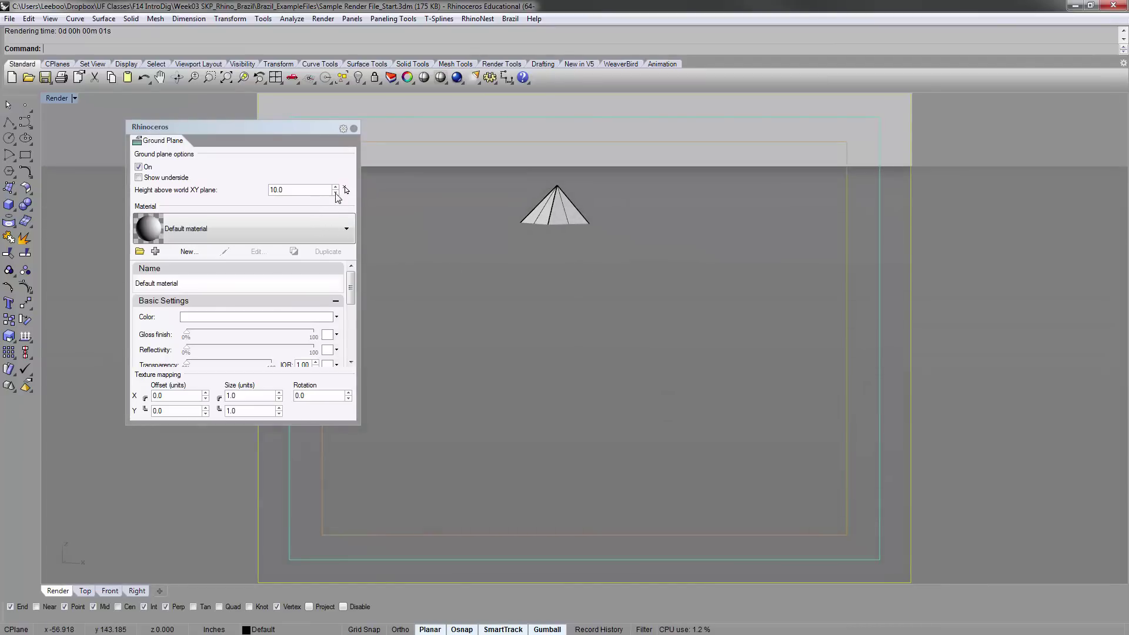
Step: Step the ground plane's height down to -7 and back up to 3 to compare it against the objects
click(336, 192)
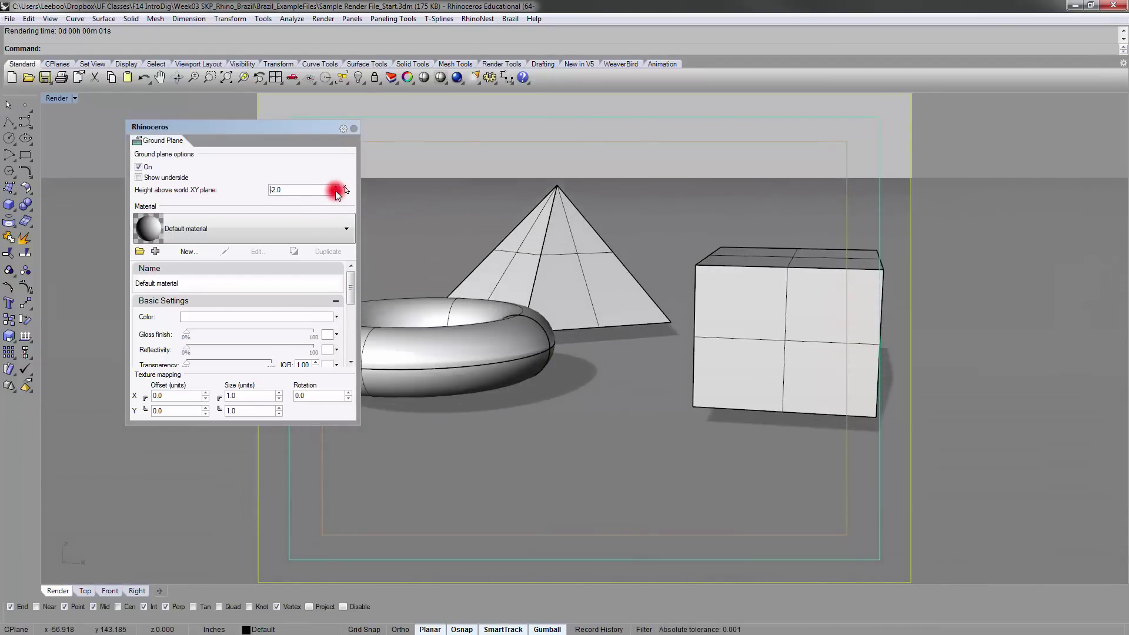
click(336, 192)
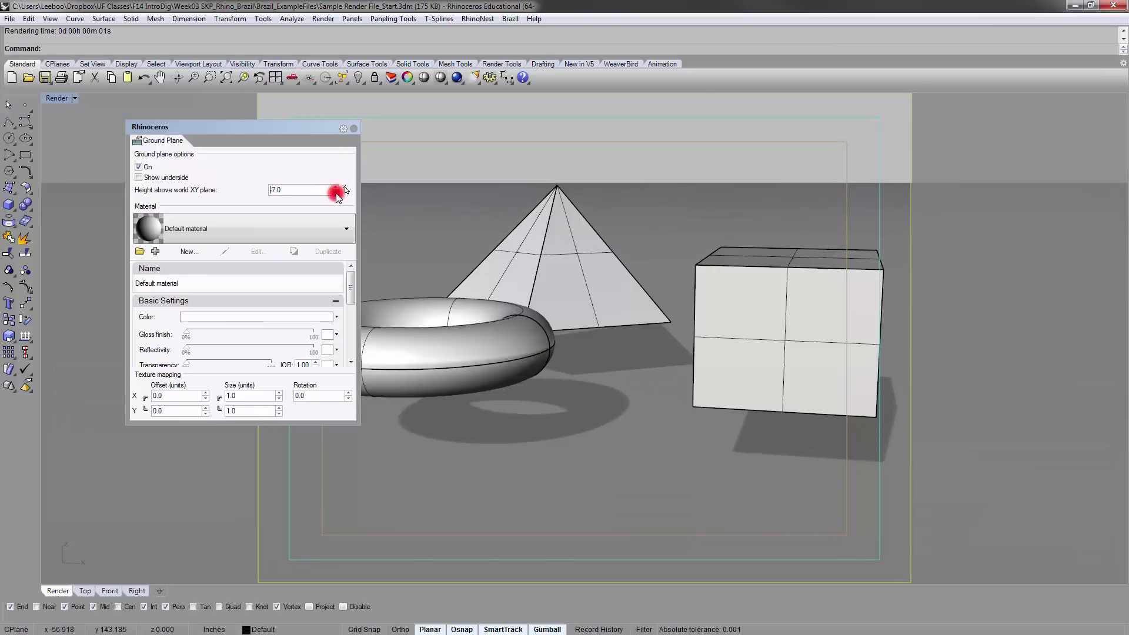
click(338, 188)
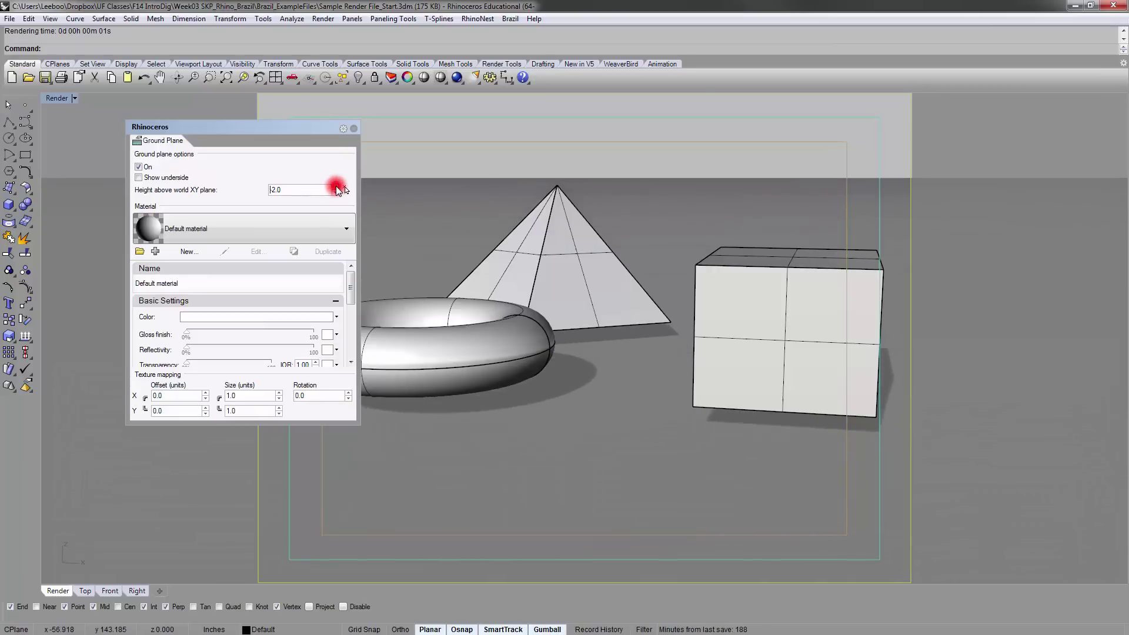
click(337, 187)
click(336, 193)
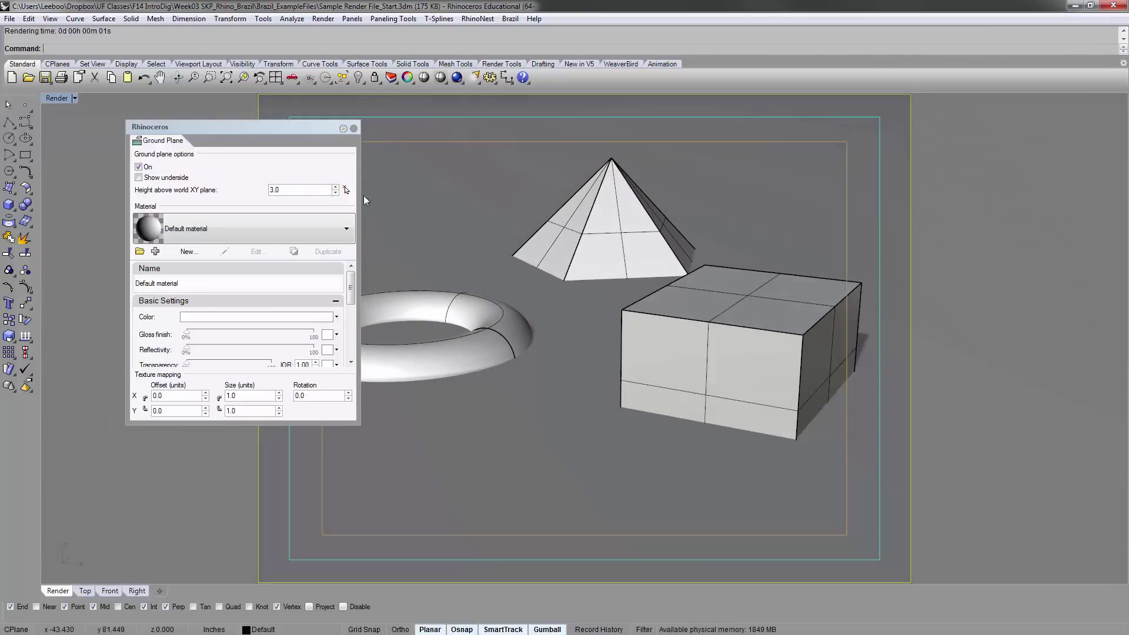
Step: Reset the ground plane's height above the world XY plane to 0 and close the Ground Plane settings
click(300, 188)
text(0)
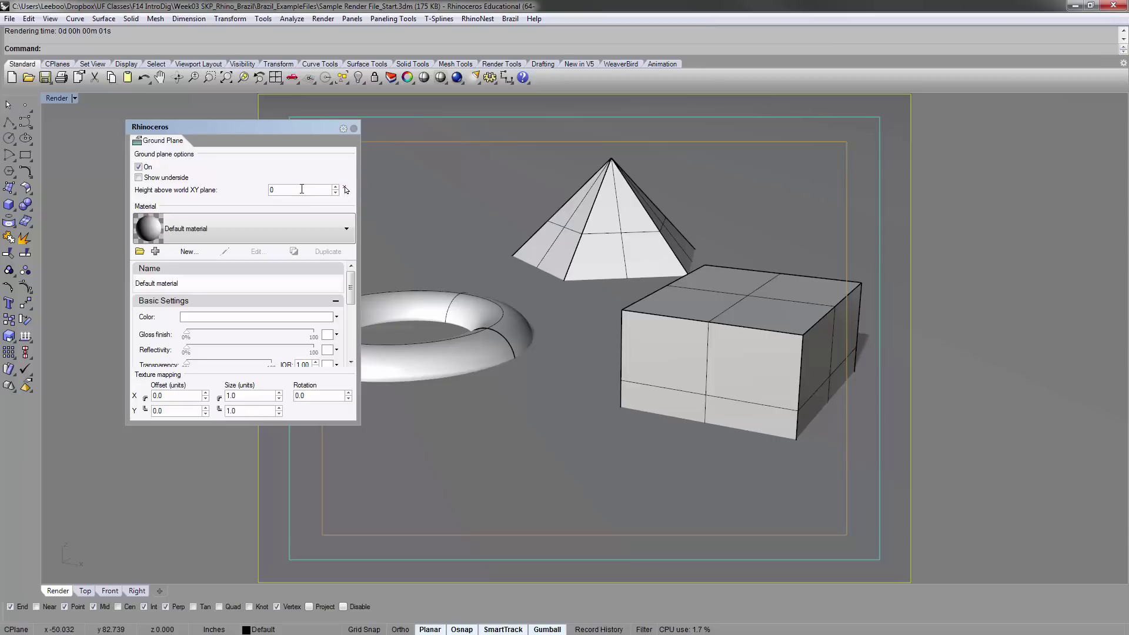
click(335, 187)
click(335, 186)
click(336, 192)
click(335, 193)
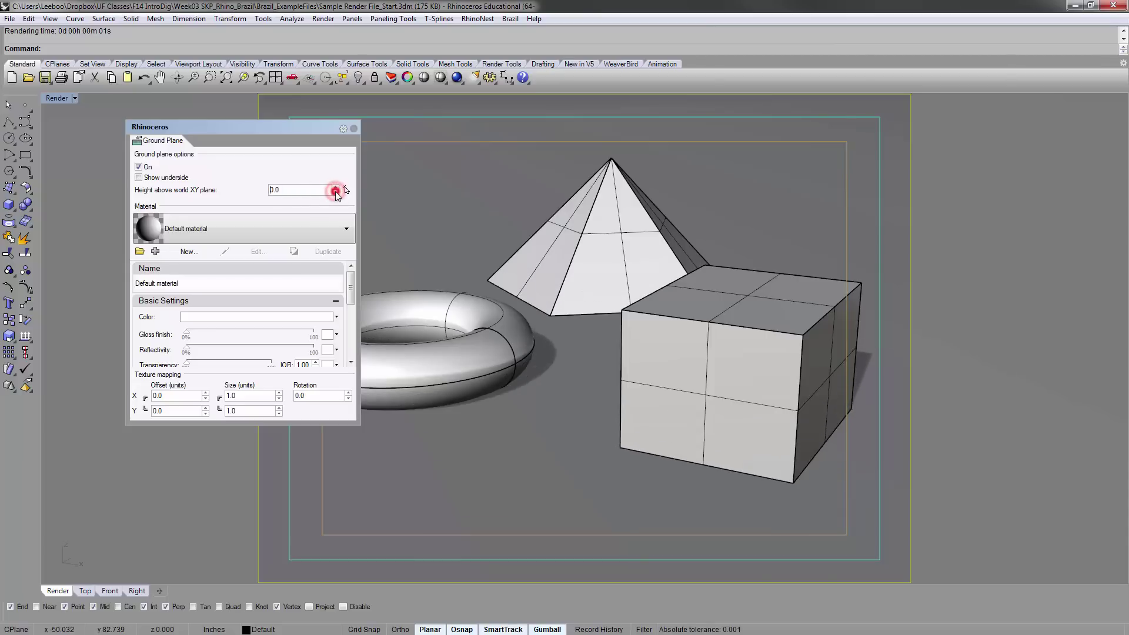
click(354, 128)
Step: Restore the Render named view and render the scene again from it, closing the render window once it completes
right_click(55, 102)
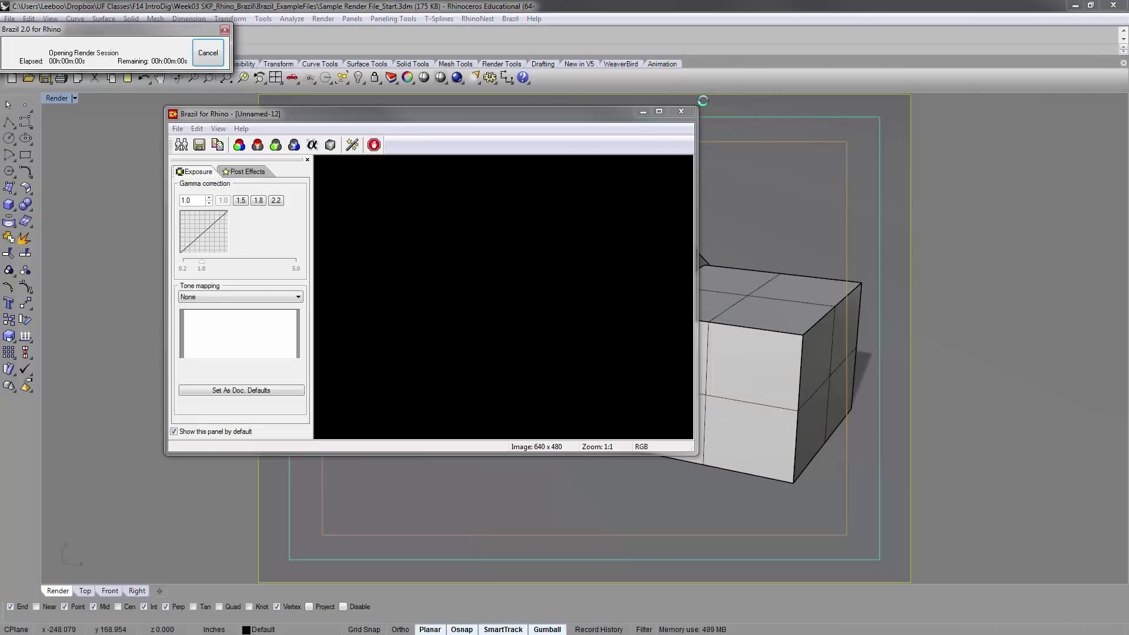
click(61, 104)
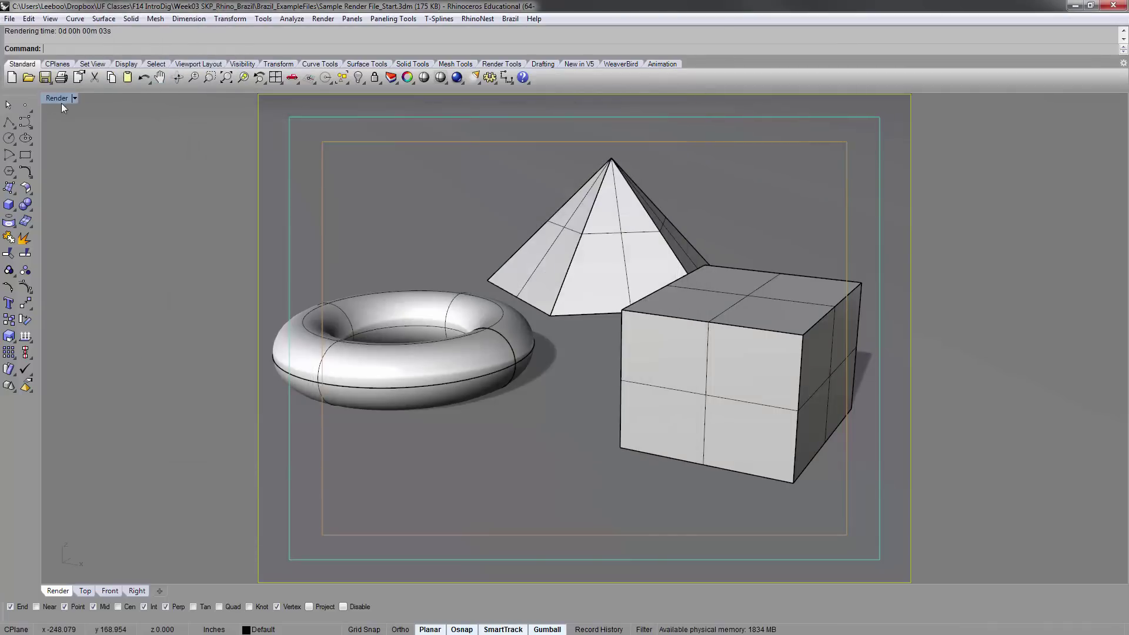
click(59, 99)
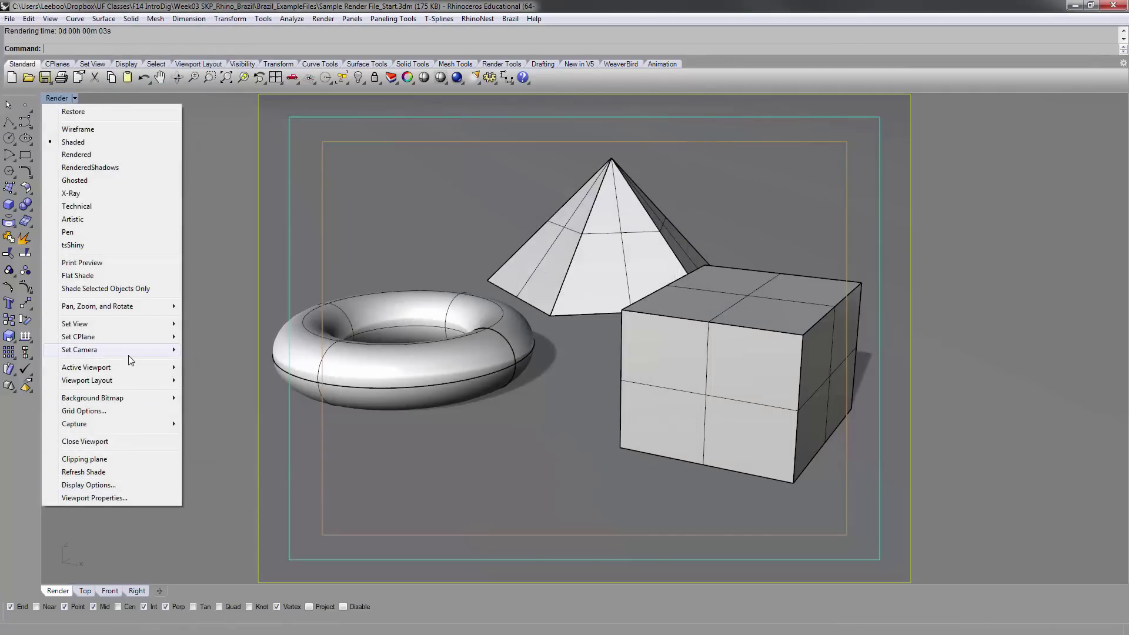
mouse_move(130, 324)
click(256, 480)
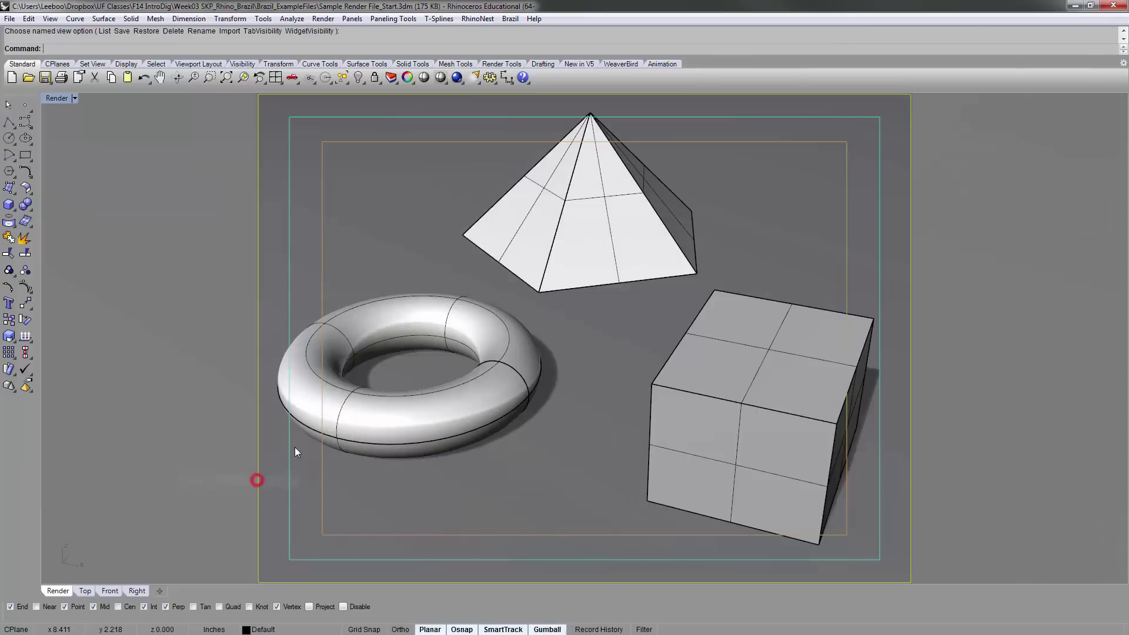
click(457, 78)
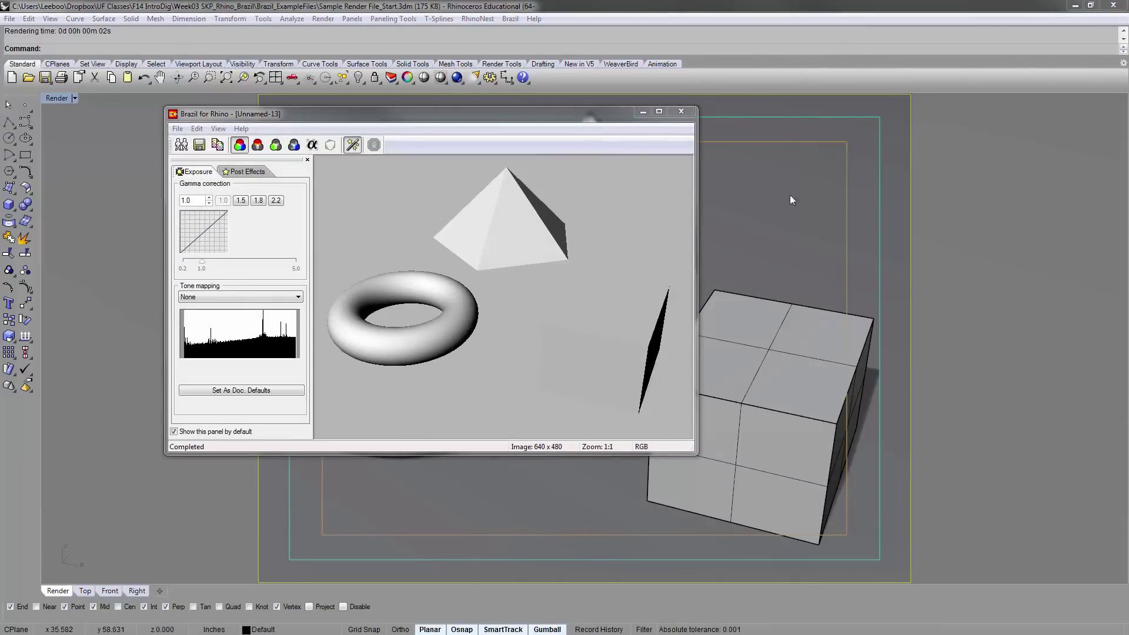
click(682, 113)
Step: Open the Brazil renderer settings, move the window up beside the cube, and stretch it taller
click(507, 19)
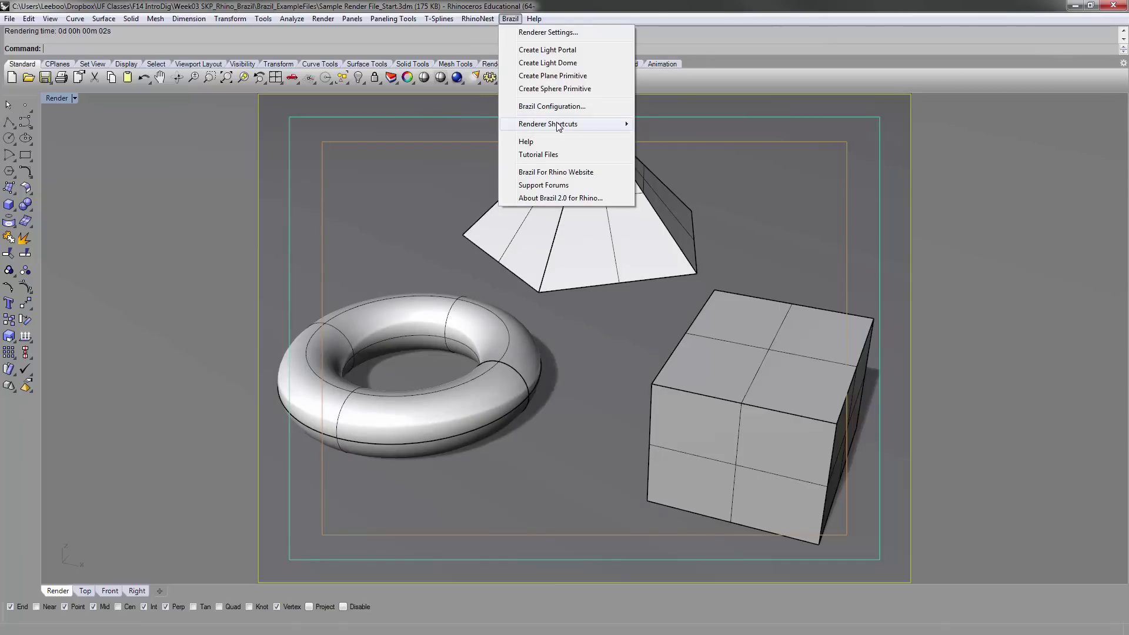
mouse_move(558, 127)
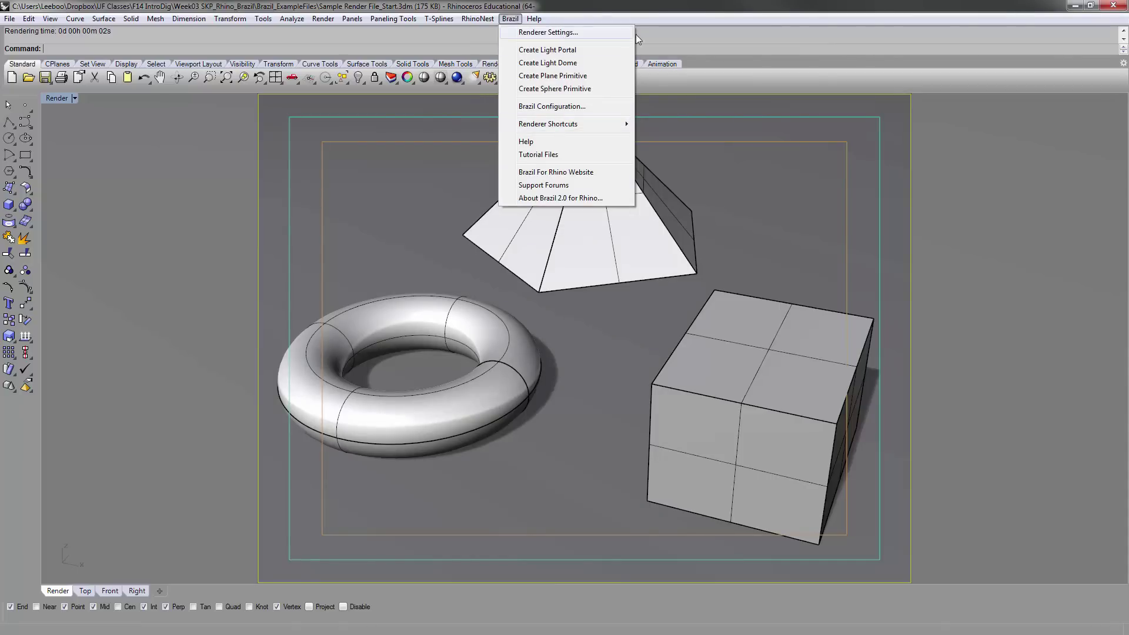
click(603, 32)
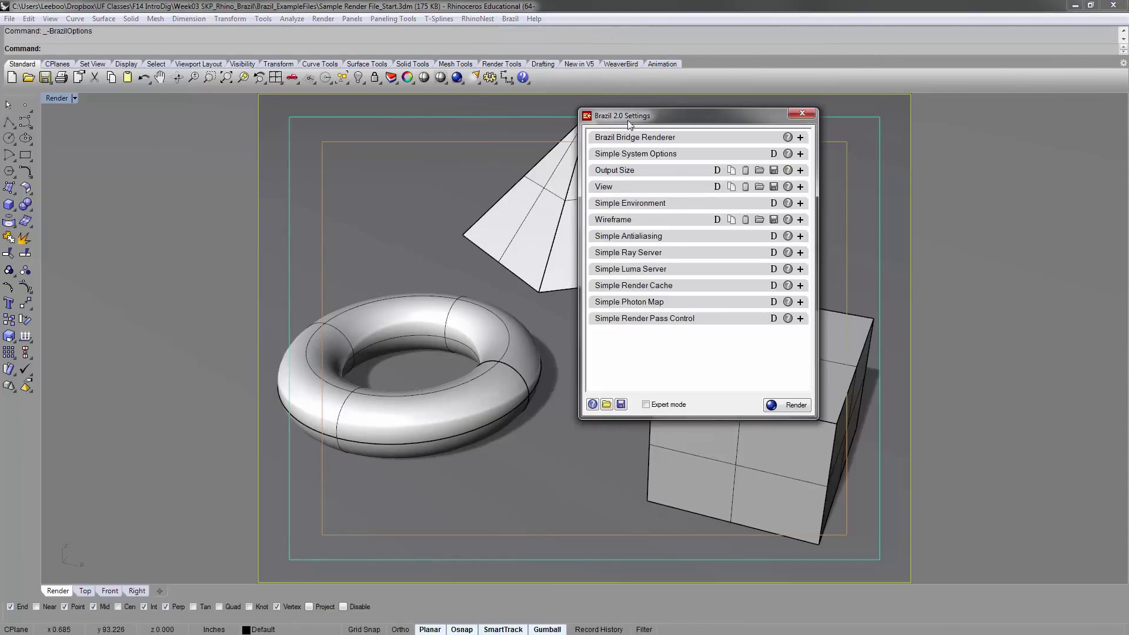
drag(634, 117, 349, 66)
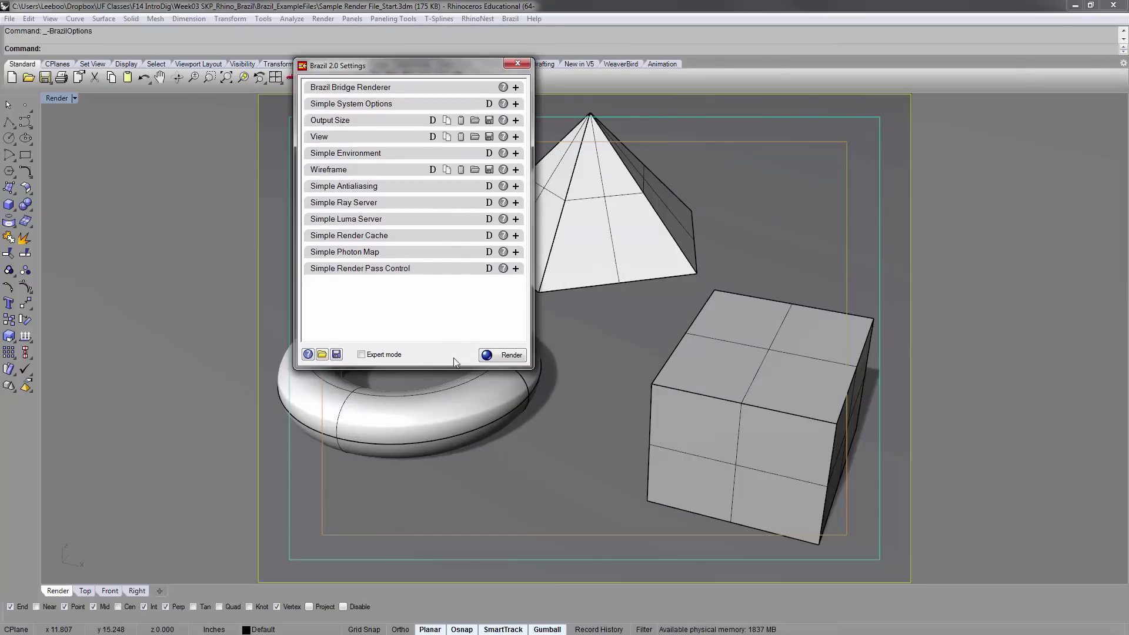
drag(445, 369, 424, 583)
click(410, 355)
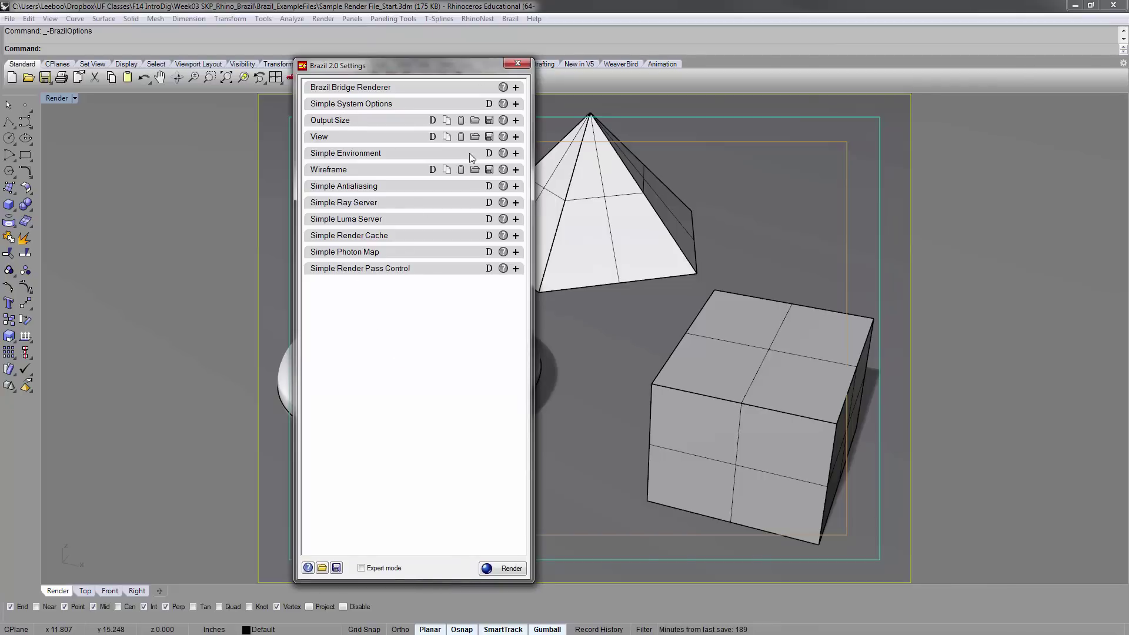
Step: Examine the Brazil Bridge Renderer, Simple System Options, Output Size and View sections, collapsing each one again
click(515, 88)
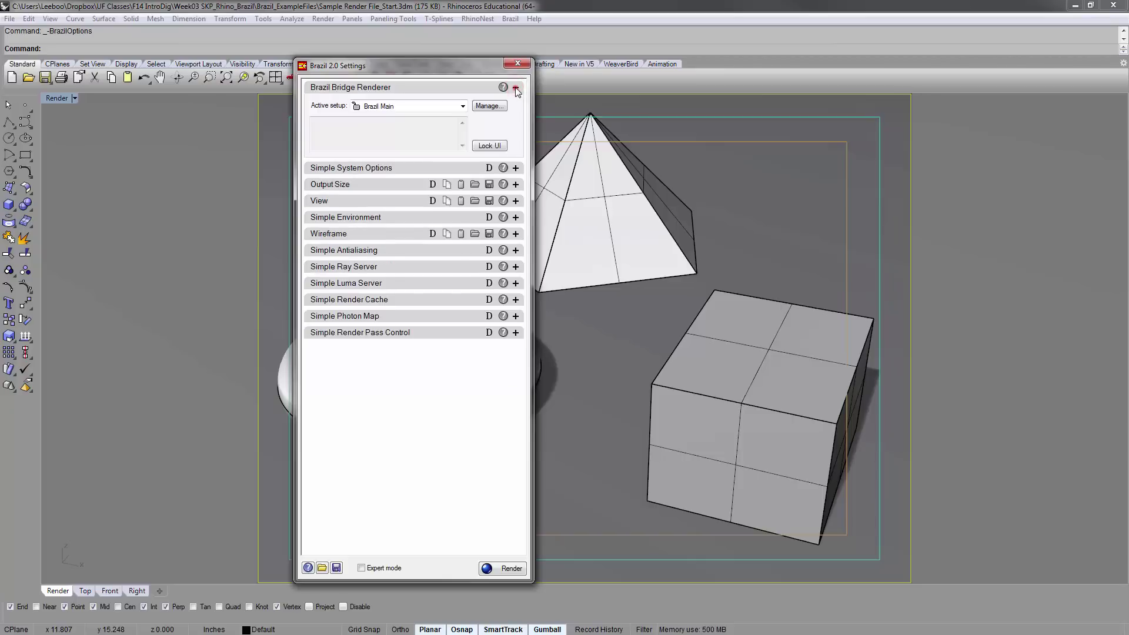
click(516, 89)
click(517, 103)
click(517, 104)
click(515, 120)
click(516, 120)
click(515, 136)
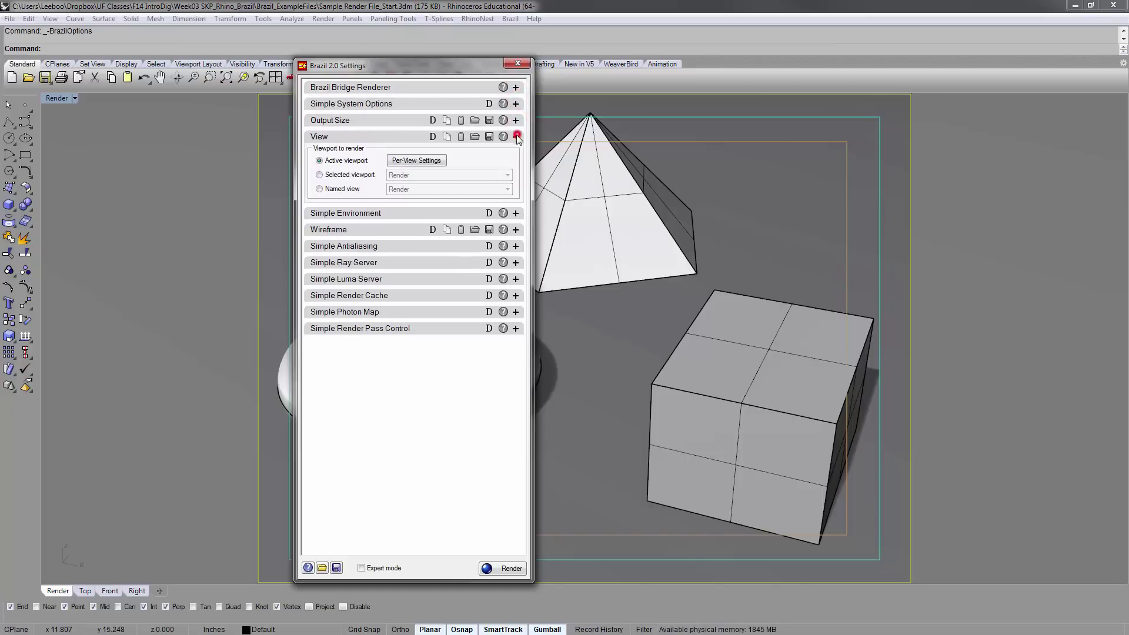
click(515, 137)
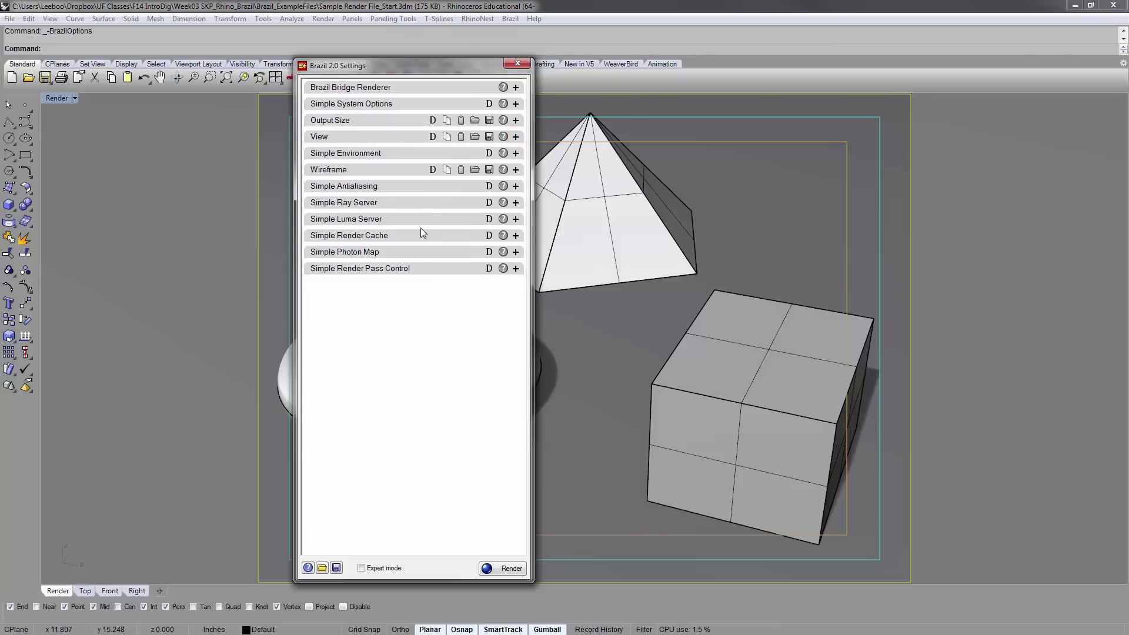
Step: Expand the Output Size section, check the preset image formats while keeping Custom, and reposition the settings window
click(516, 120)
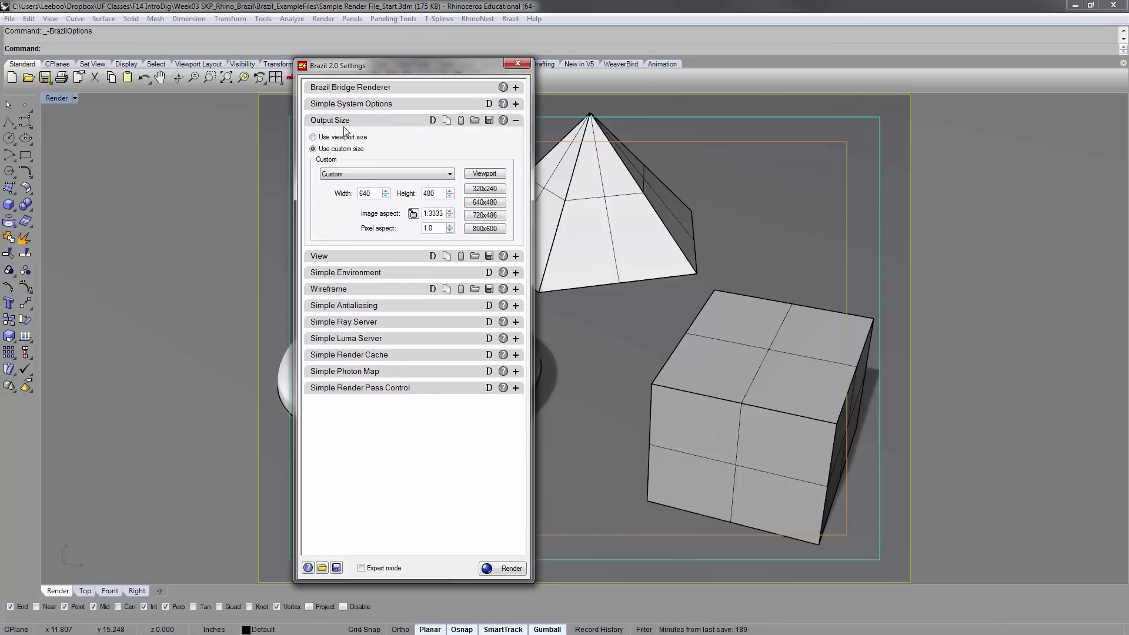
click(359, 173)
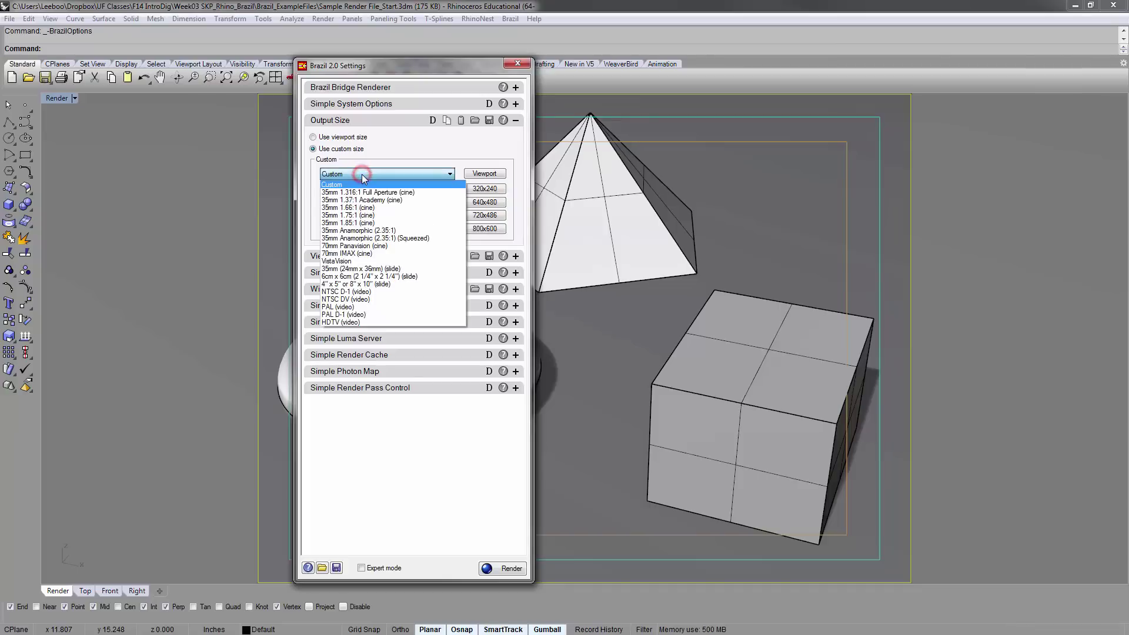
click(385, 137)
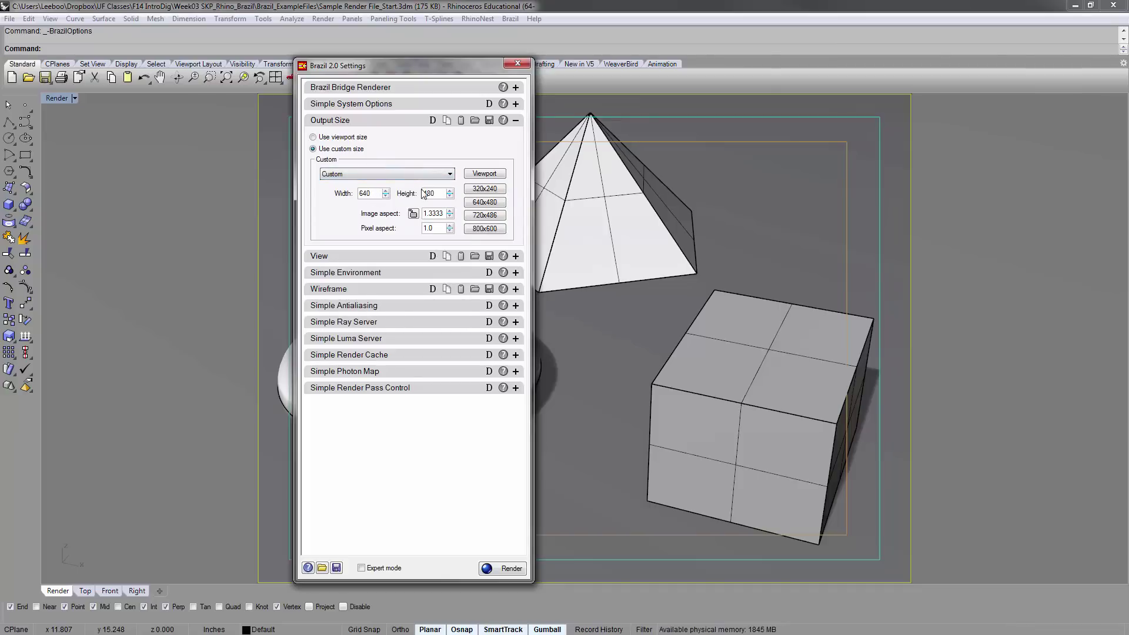
drag(430, 65, 509, 54)
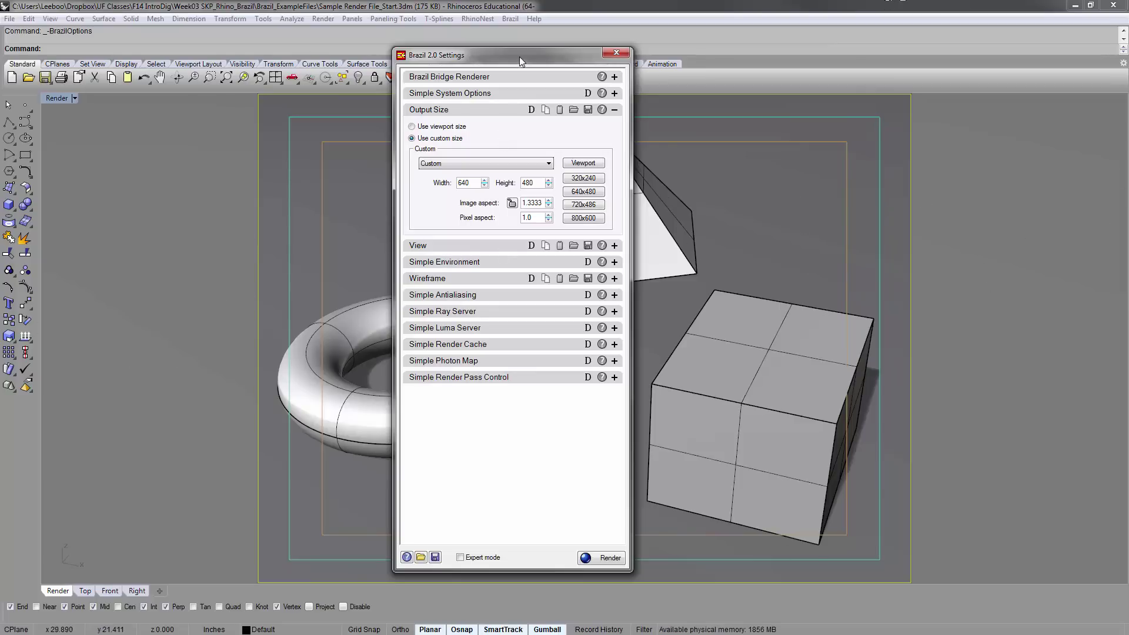
Step: Move the settings window aside, try locking and unlocking the image aspect in Output Size, and collapse that section
drag(519, 57, 394, 76)
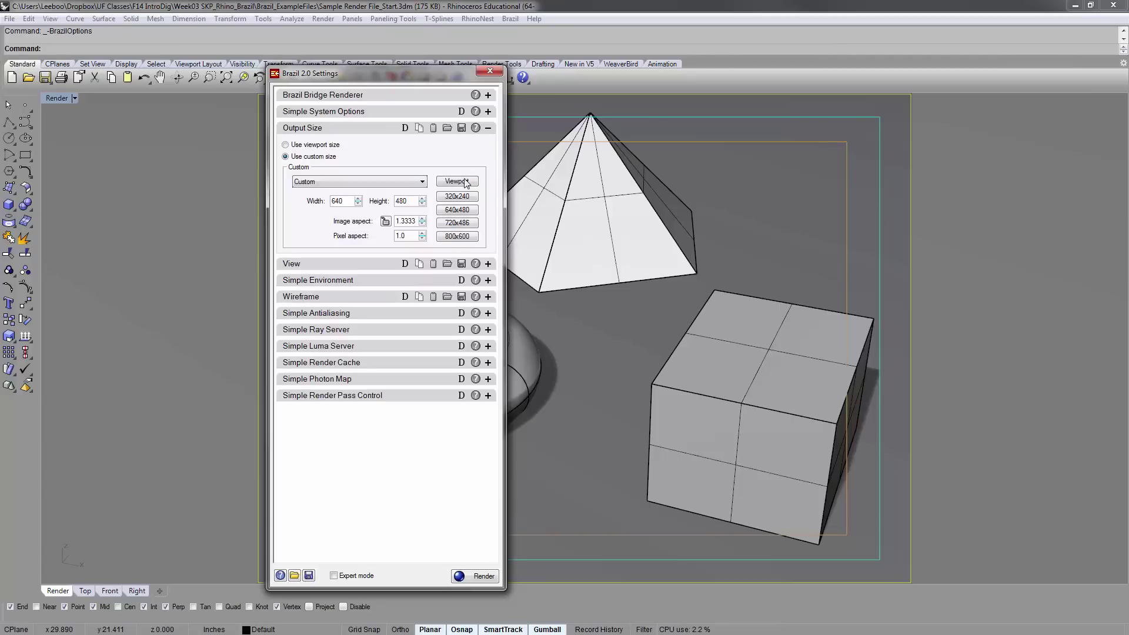
click(385, 224)
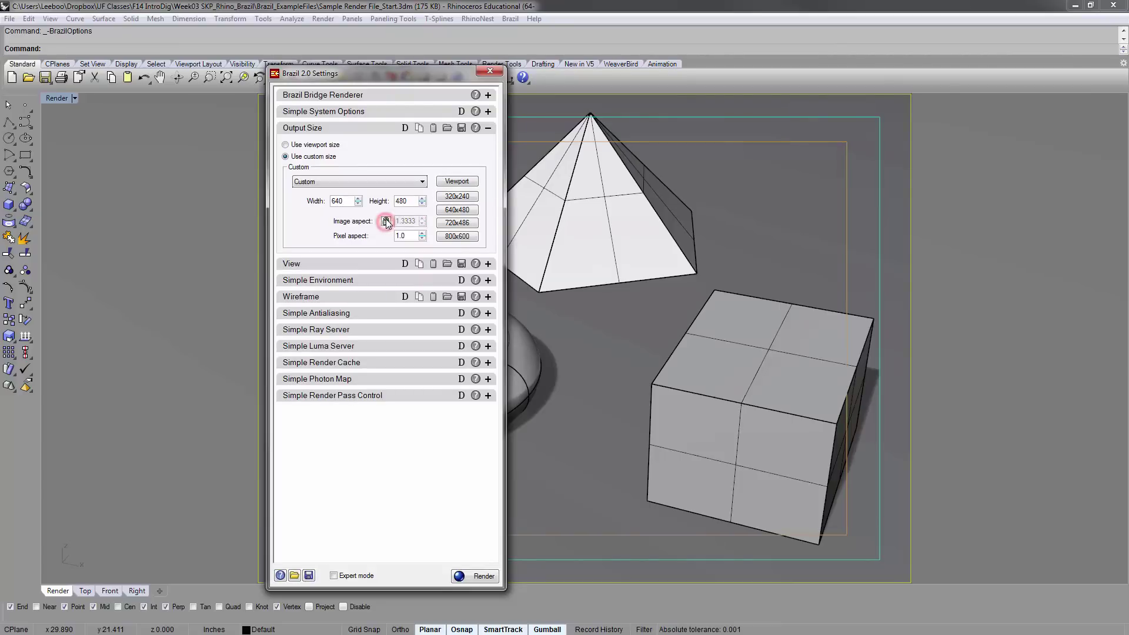
click(385, 222)
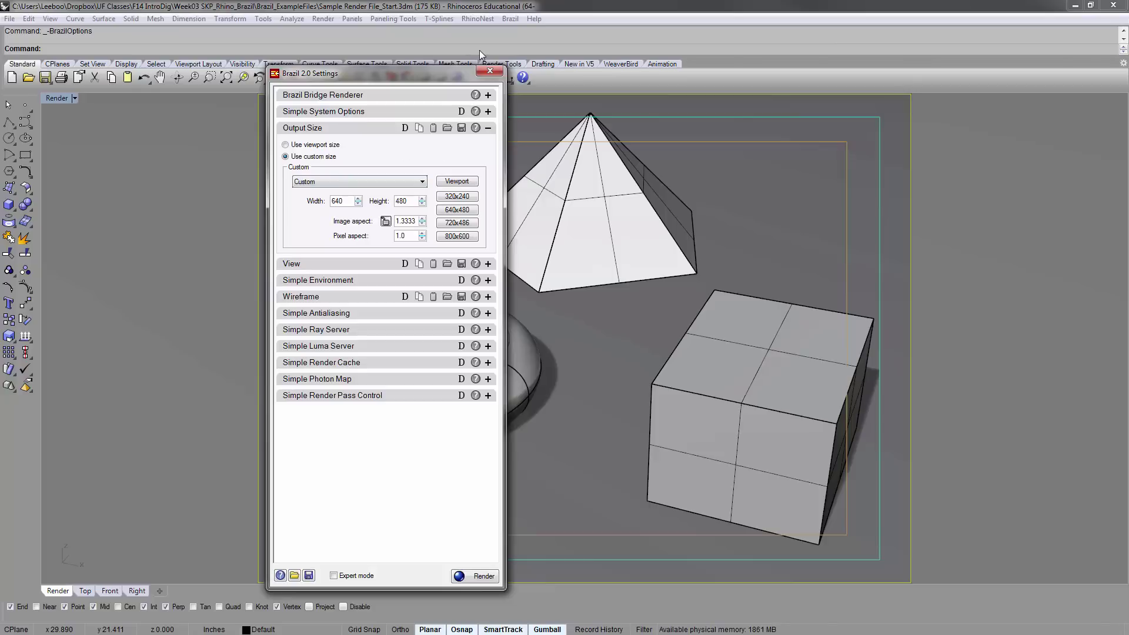
click(488, 128)
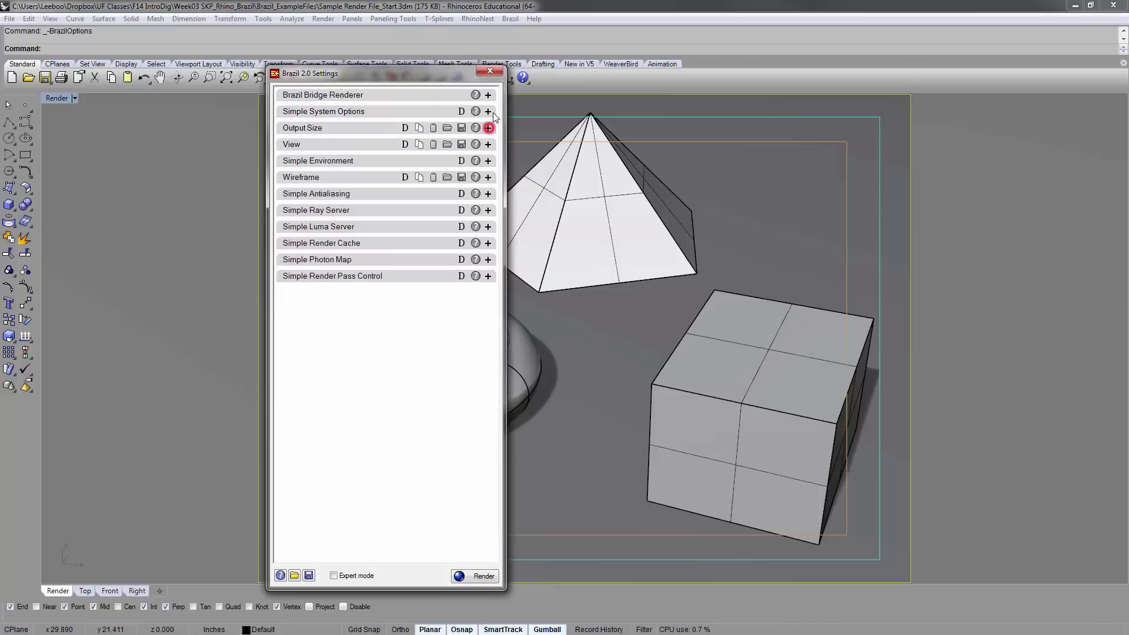
Step: Examine the Simple System Options, Ray Server, Antialiasing, Luma Server and Render Cache sections, collapsing each one again
click(488, 111)
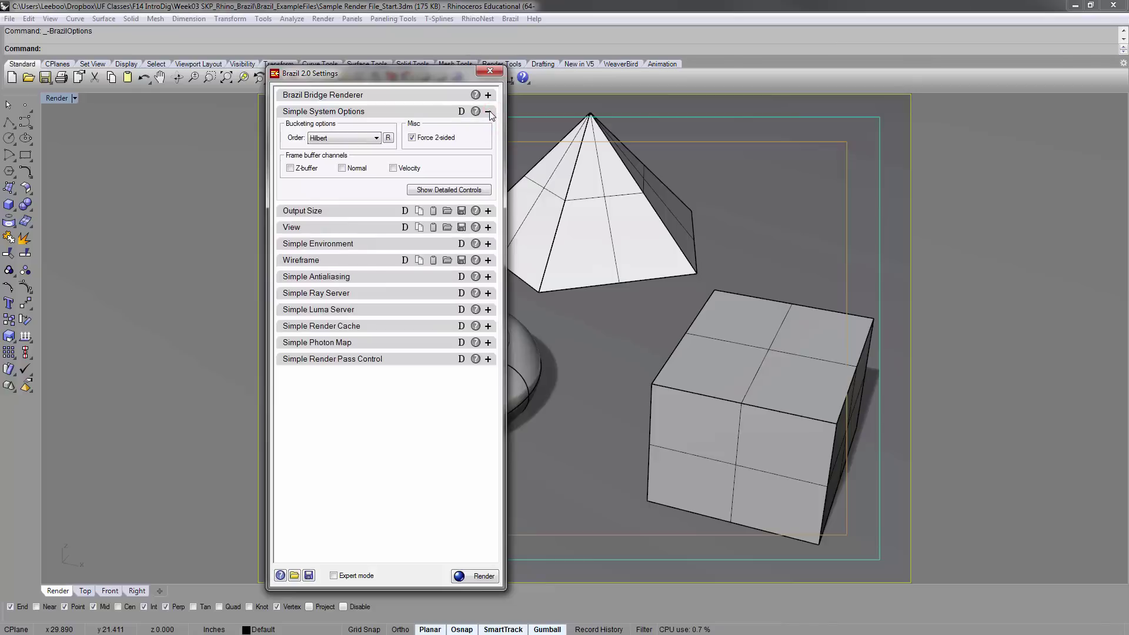
click(488, 112)
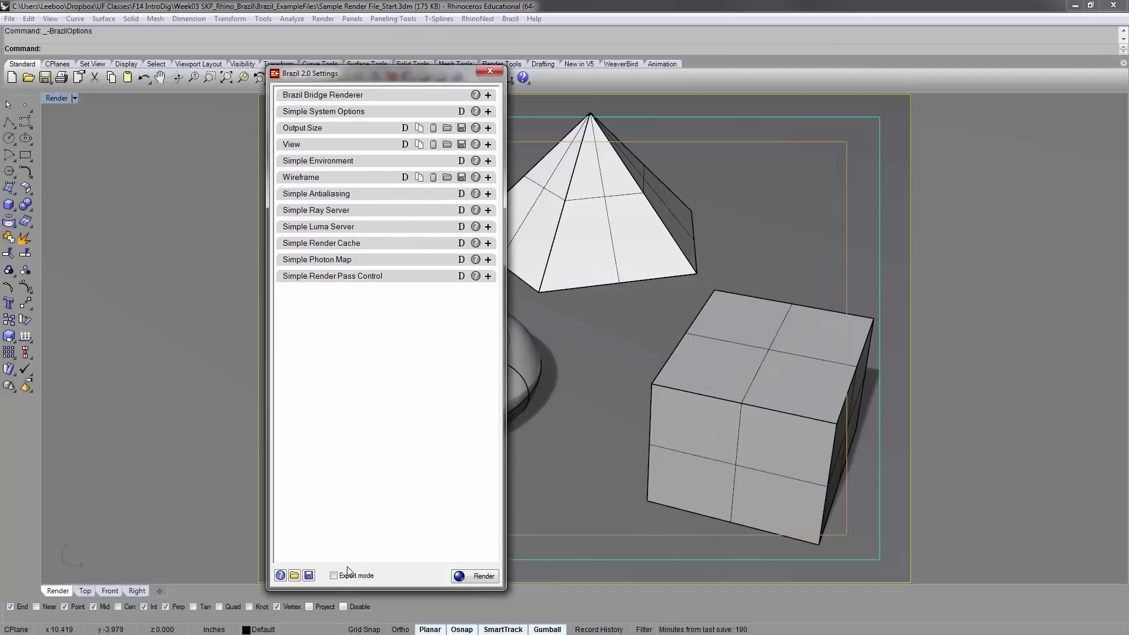
click(422, 213)
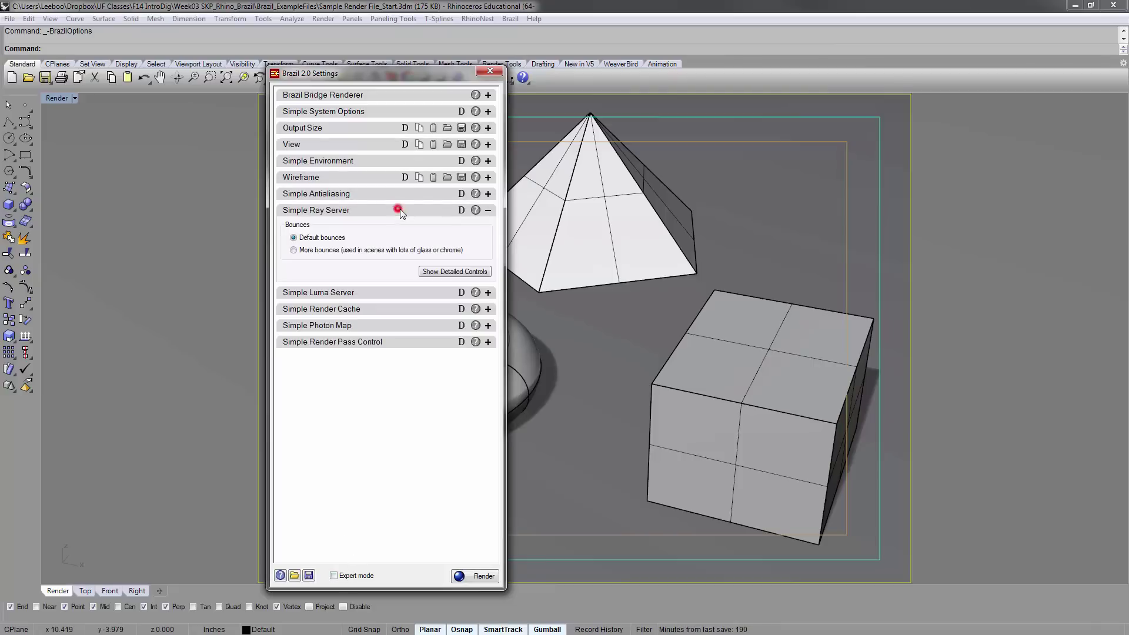
click(432, 208)
click(488, 194)
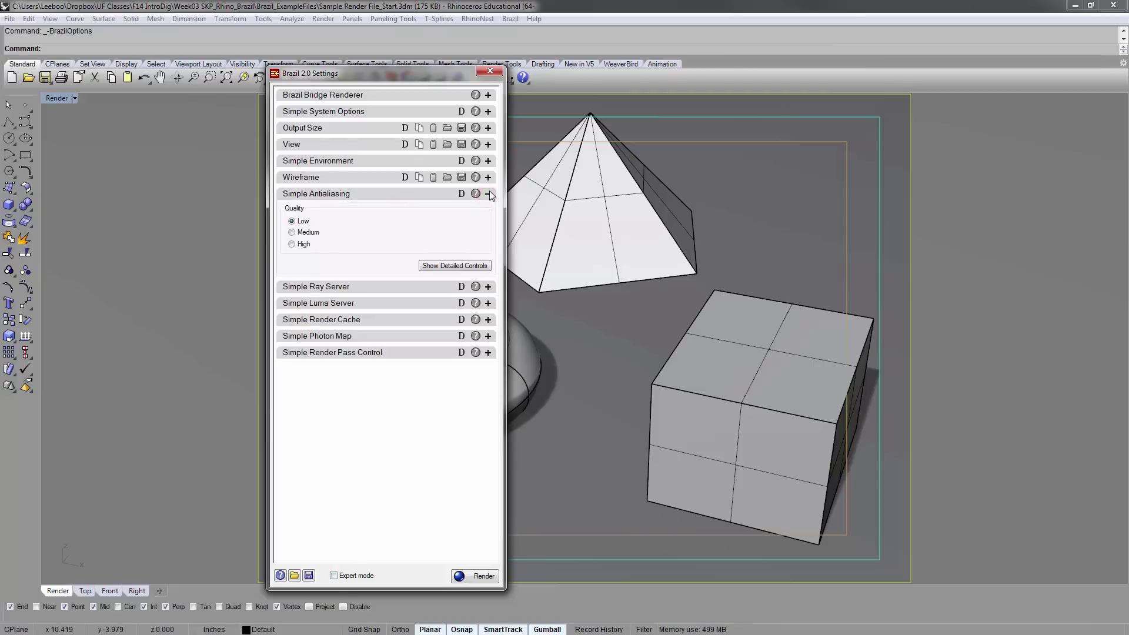
click(488, 193)
click(488, 226)
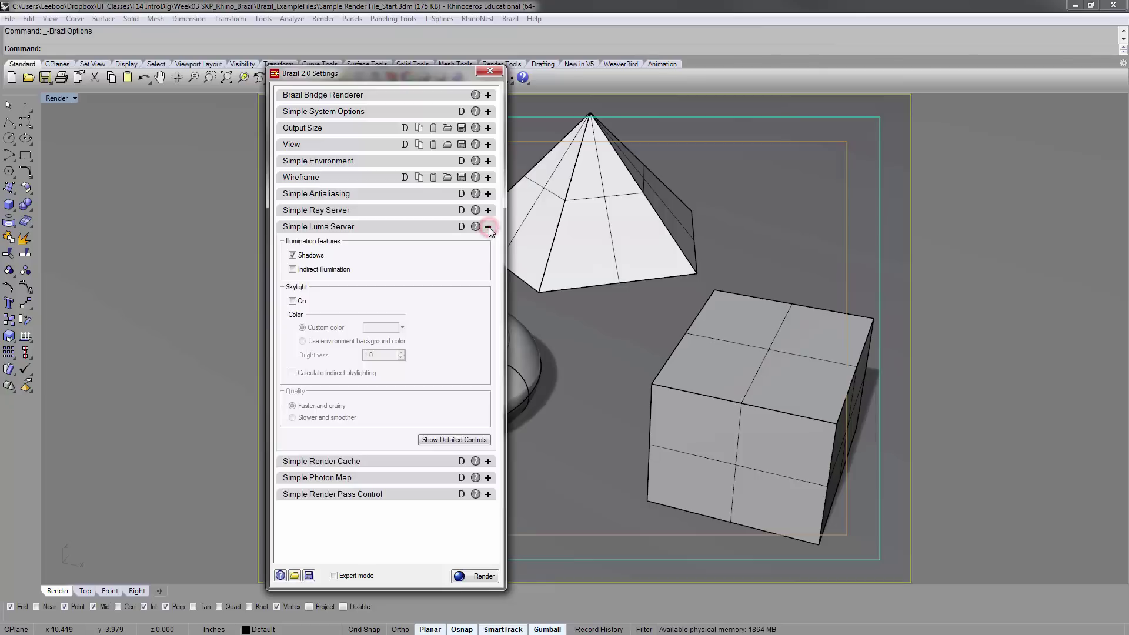
click(488, 227)
click(488, 243)
click(488, 242)
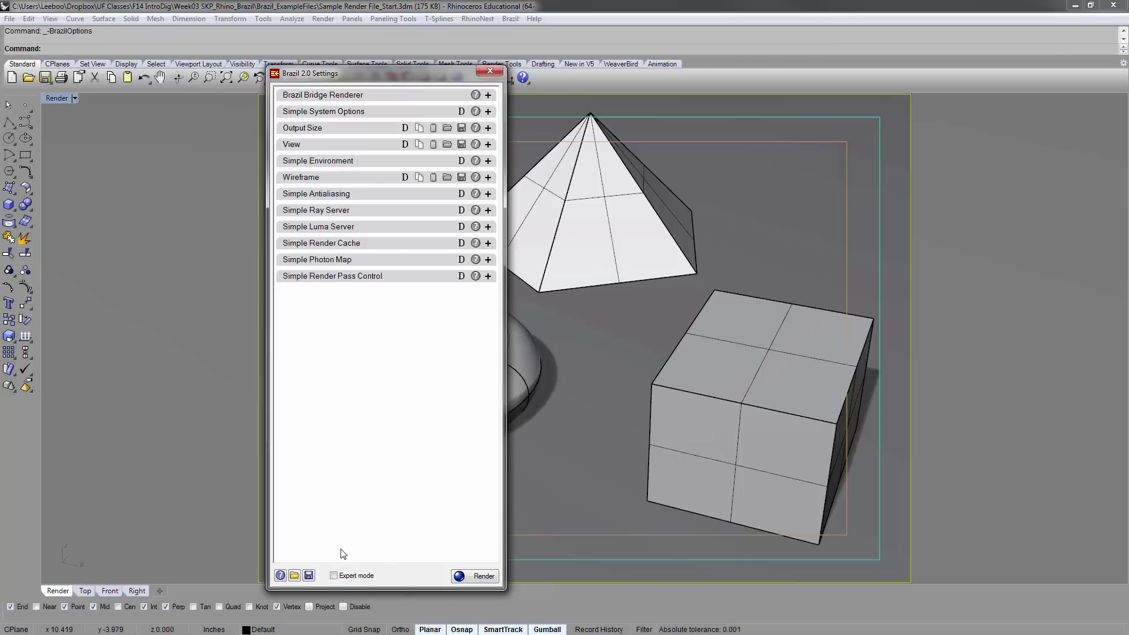
Step: Turn on Expert mode, collapse the detailed Luma Server section, and look over the Environment section before collapsing it
click(352, 575)
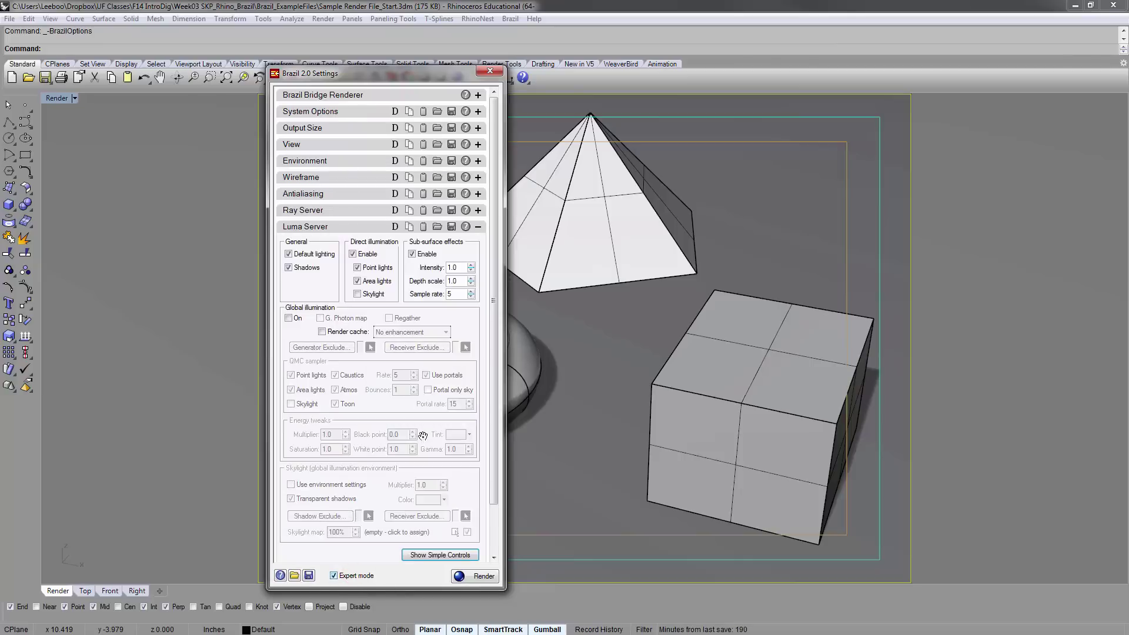
drag(494, 272, 496, 245)
click(478, 226)
click(488, 160)
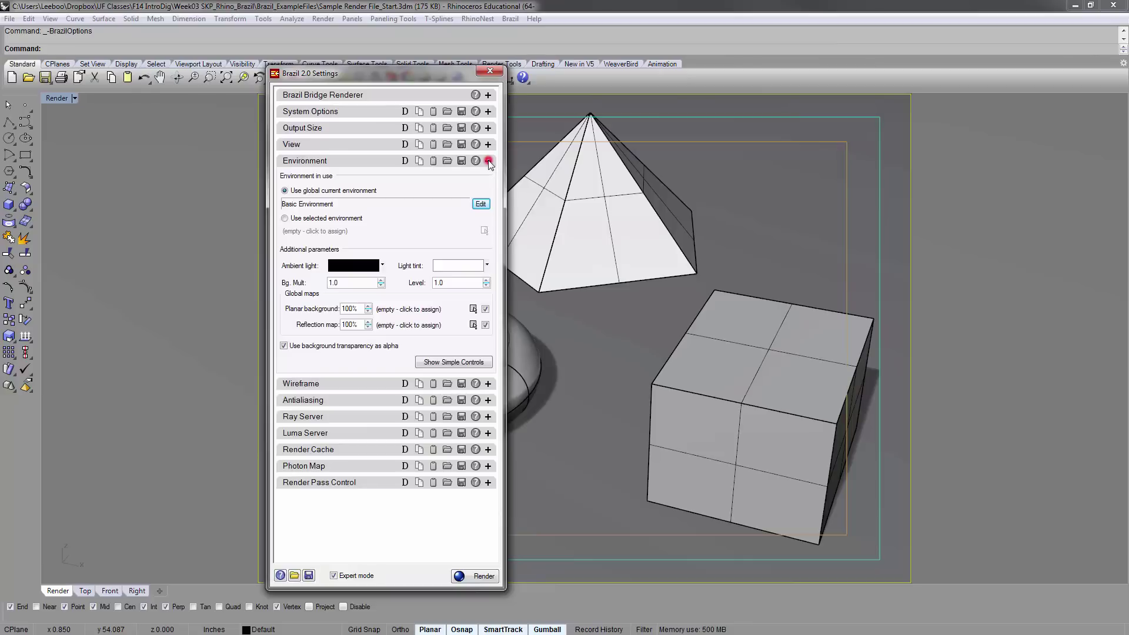
click(488, 161)
click(488, 160)
click(488, 161)
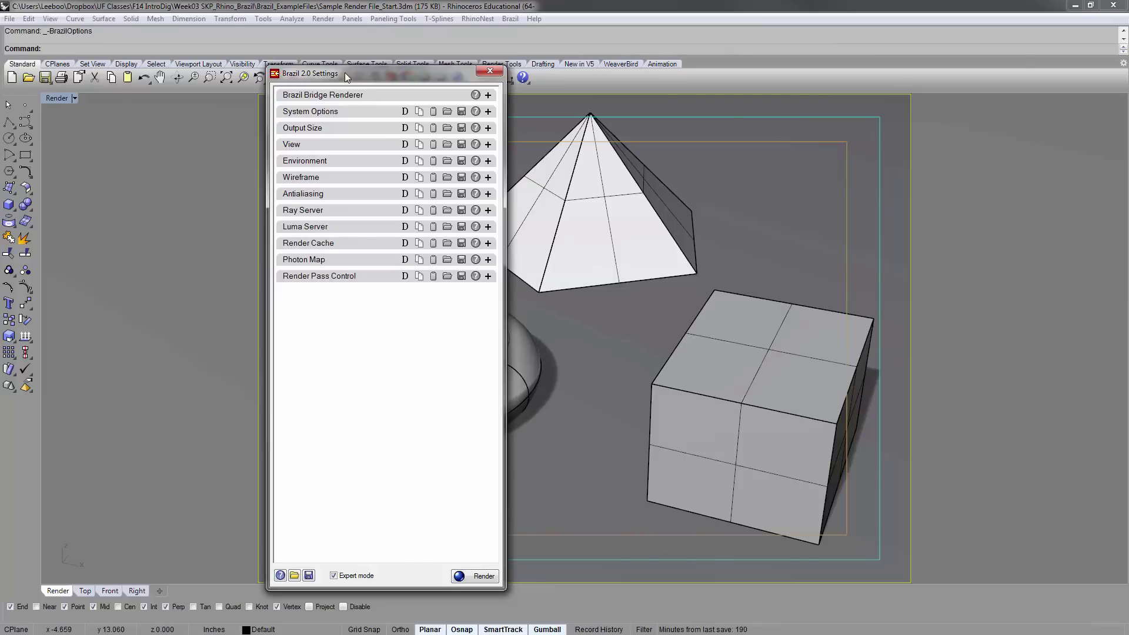
Step: Turn on global illumination in the Luma Server section and render the scene, placing the render window beside the settings
click(315, 230)
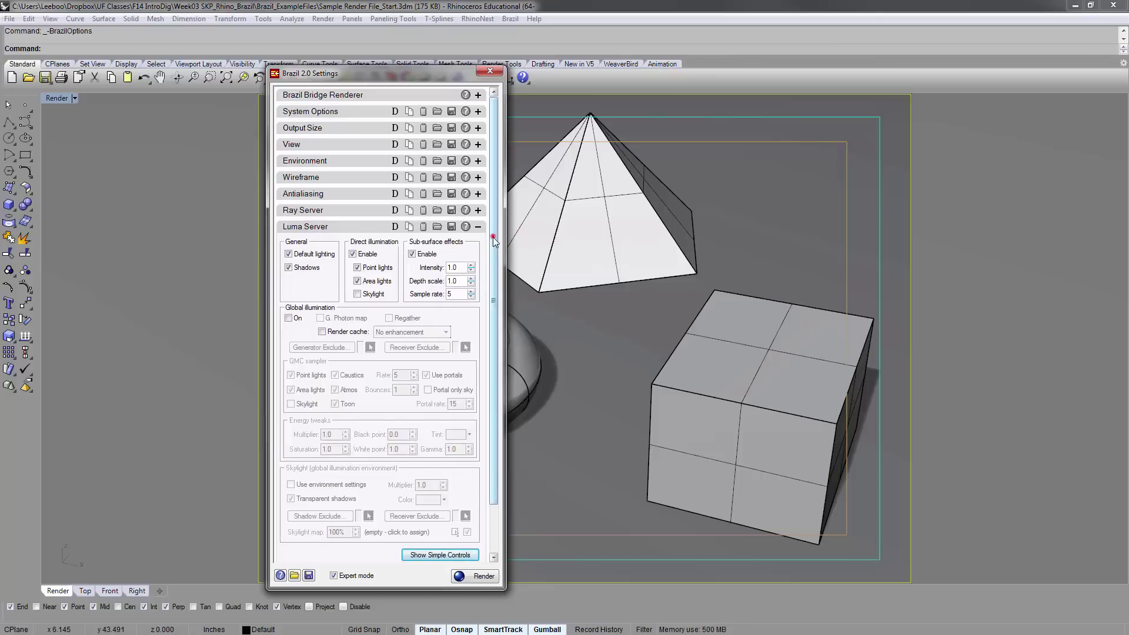
drag(492, 236, 498, 296)
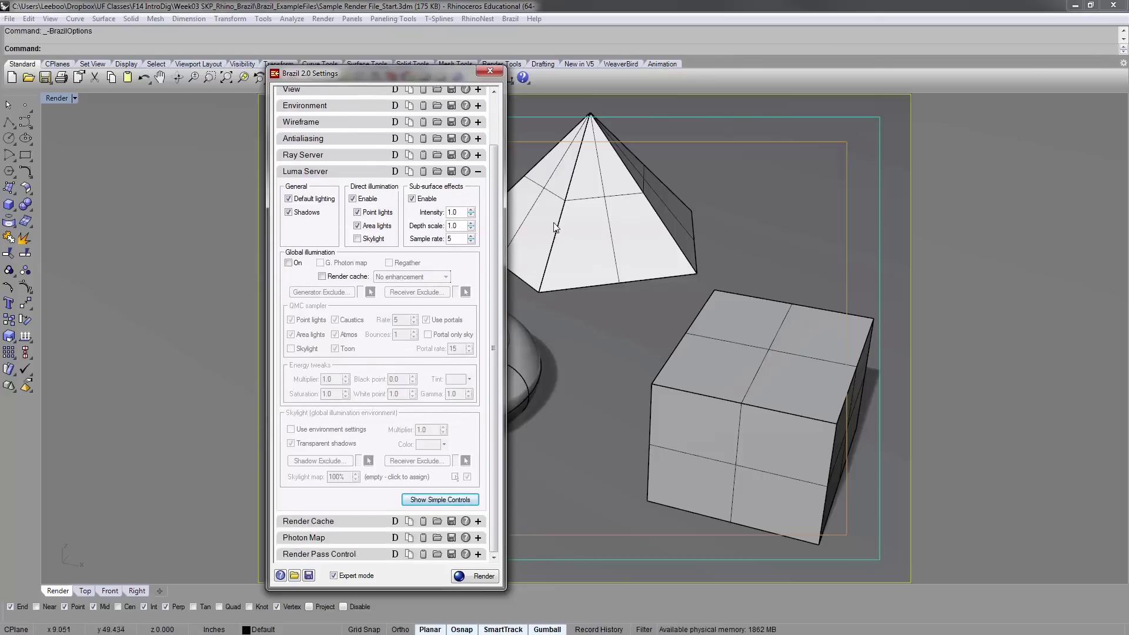
drag(450, 72, 285, 67)
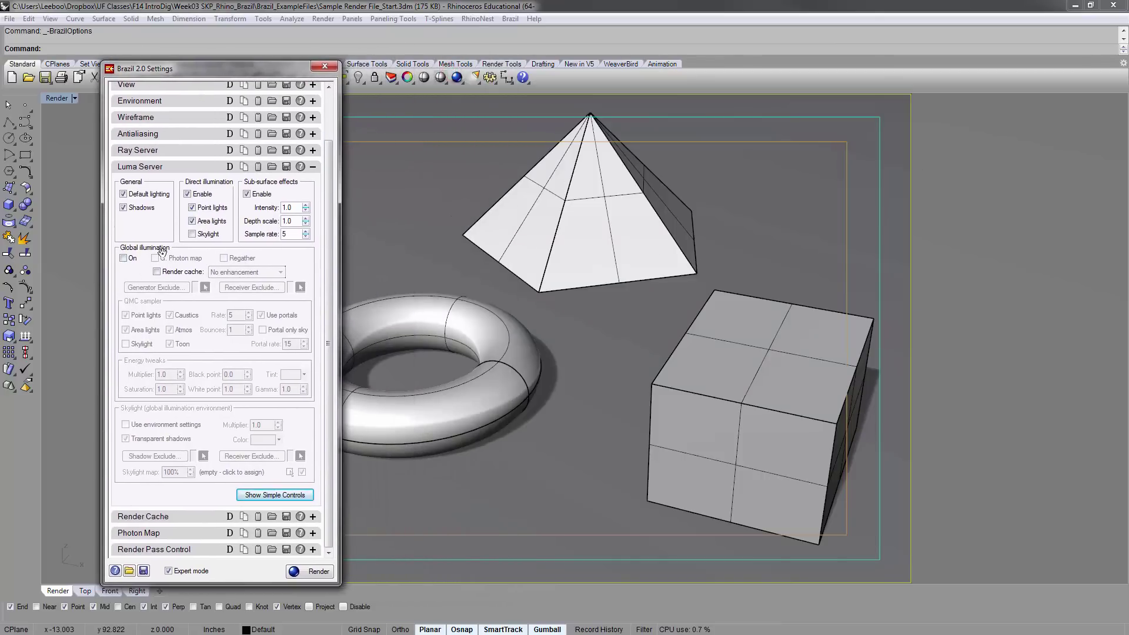
click(120, 256)
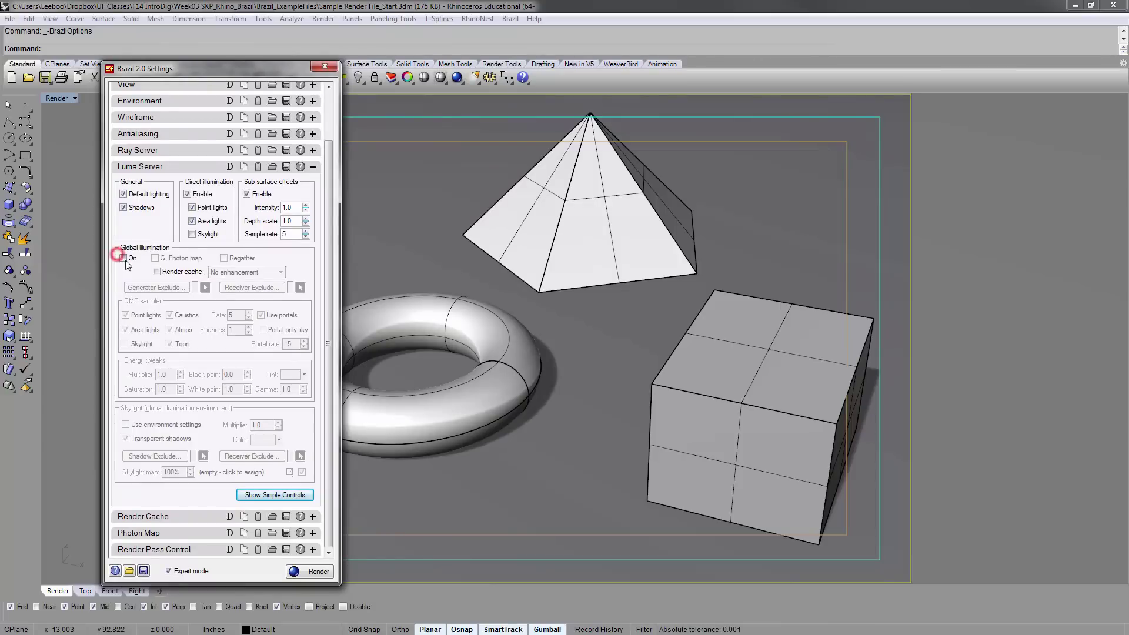
click(315, 574)
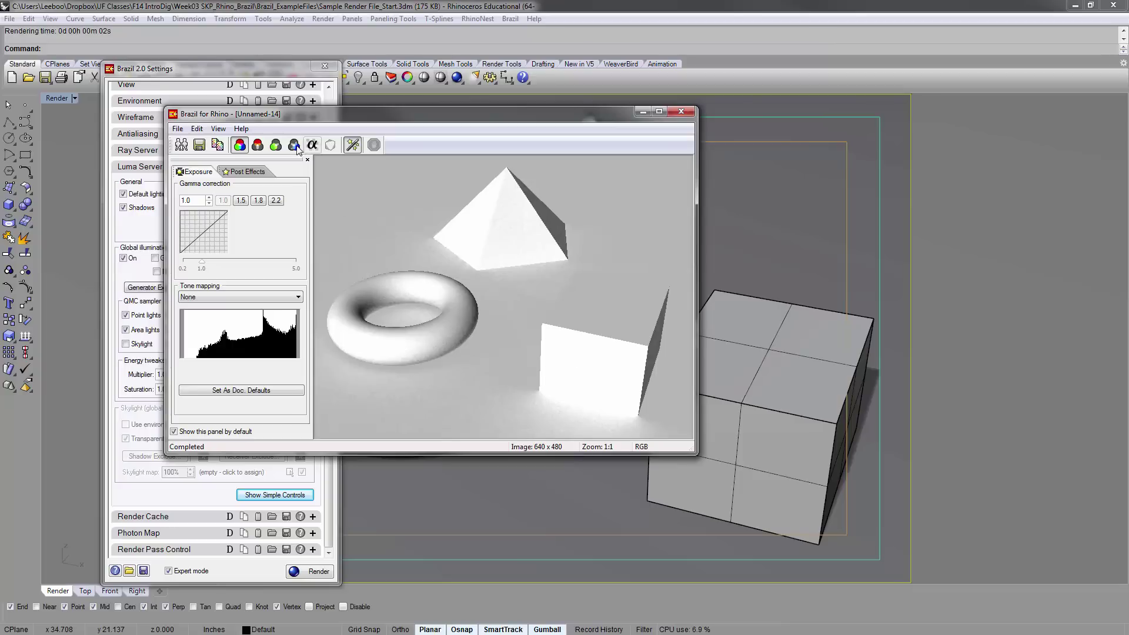
drag(324, 114, 551, 90)
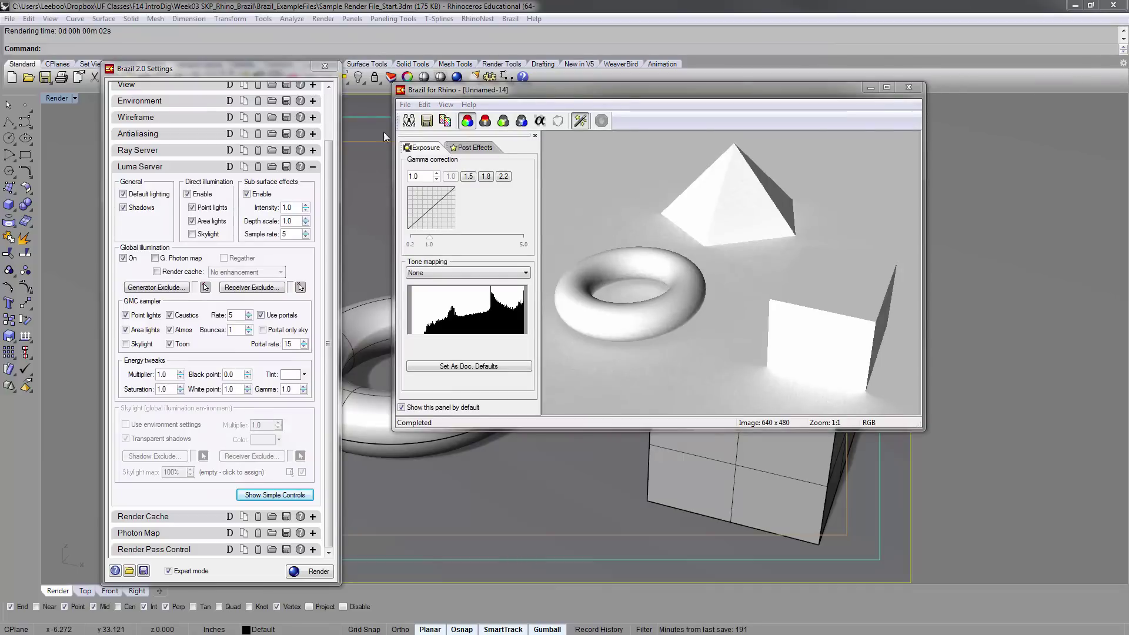
Step: Collapse the Luma Server section and compare the P1, P2 and P3 sampling presets in the Antialiasing section
click(313, 169)
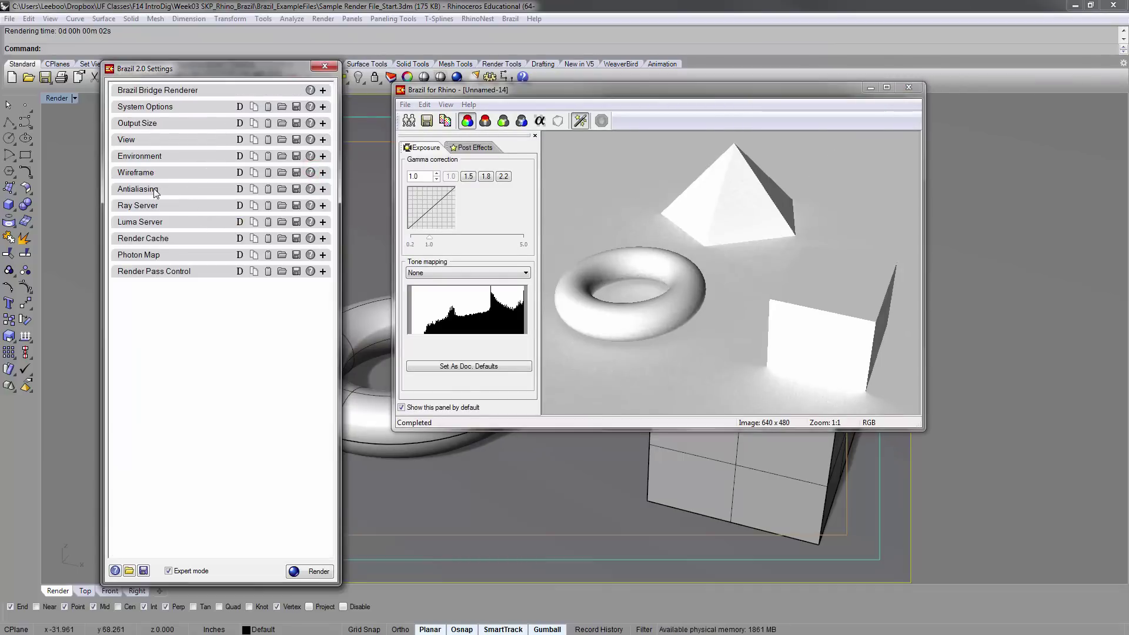
click(322, 189)
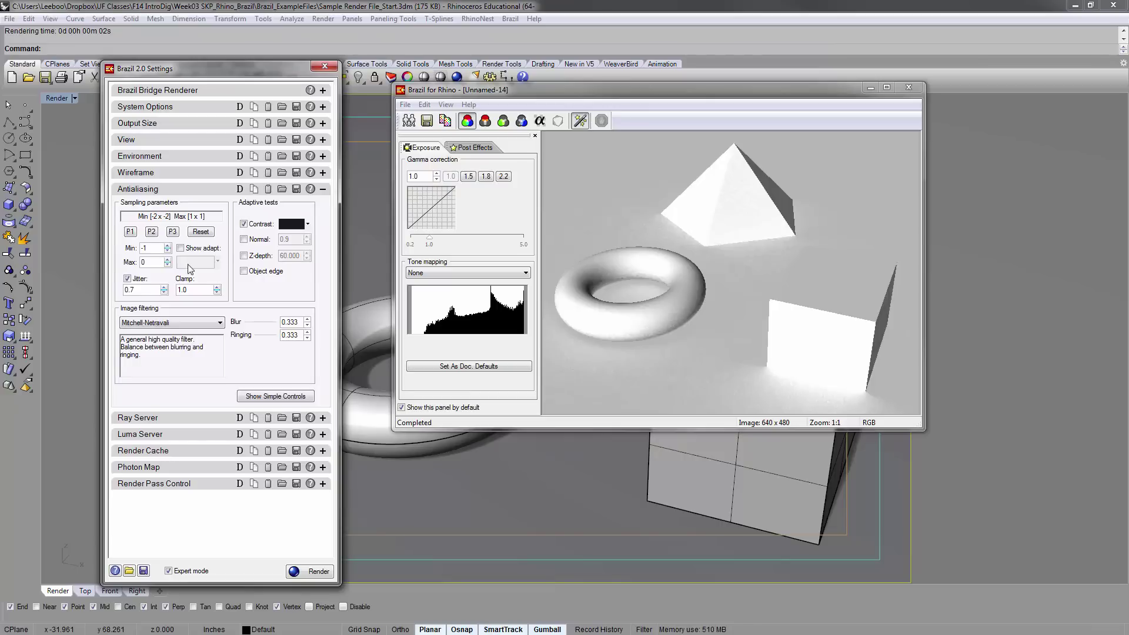
click(130, 231)
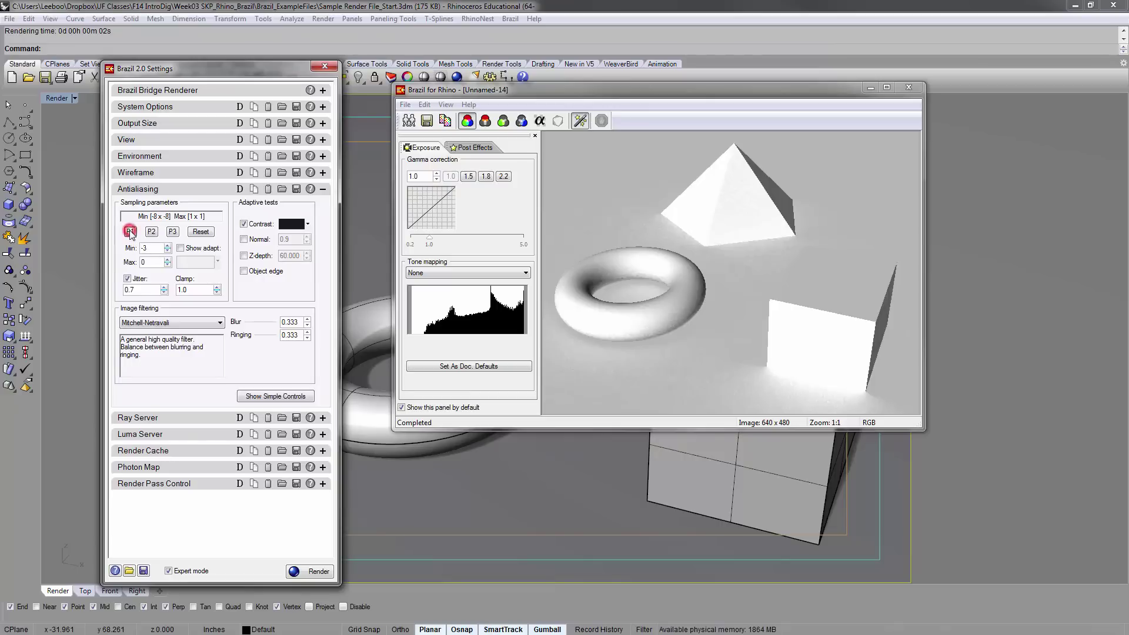
click(151, 231)
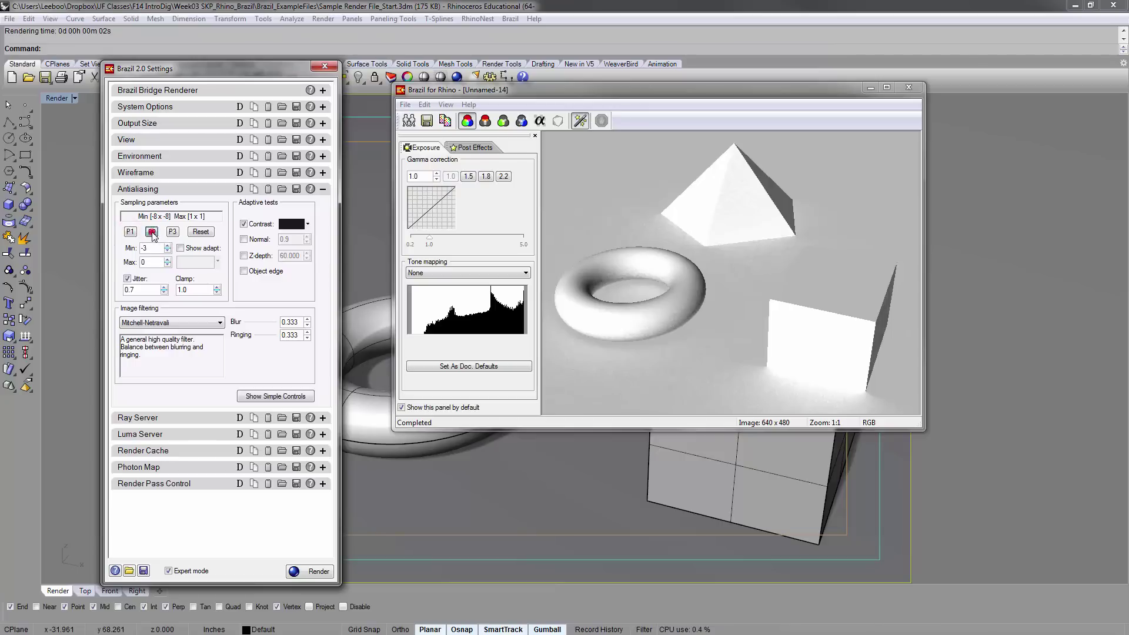
click(173, 232)
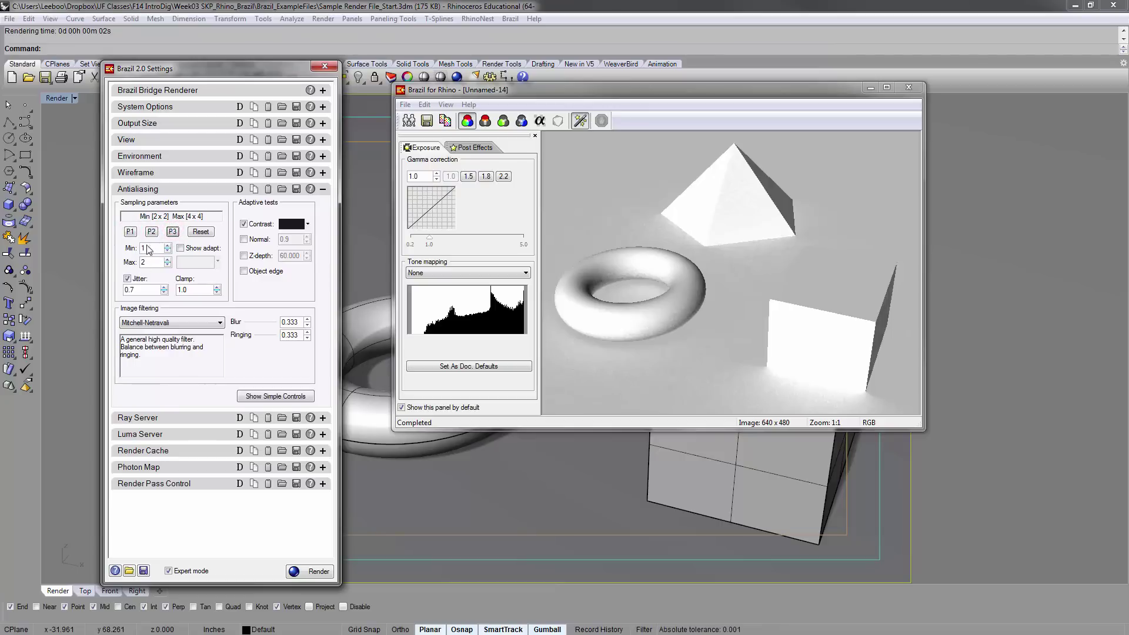
Step: Render the scene with the P1 antialiasing preset and clone the finished render window
click(130, 231)
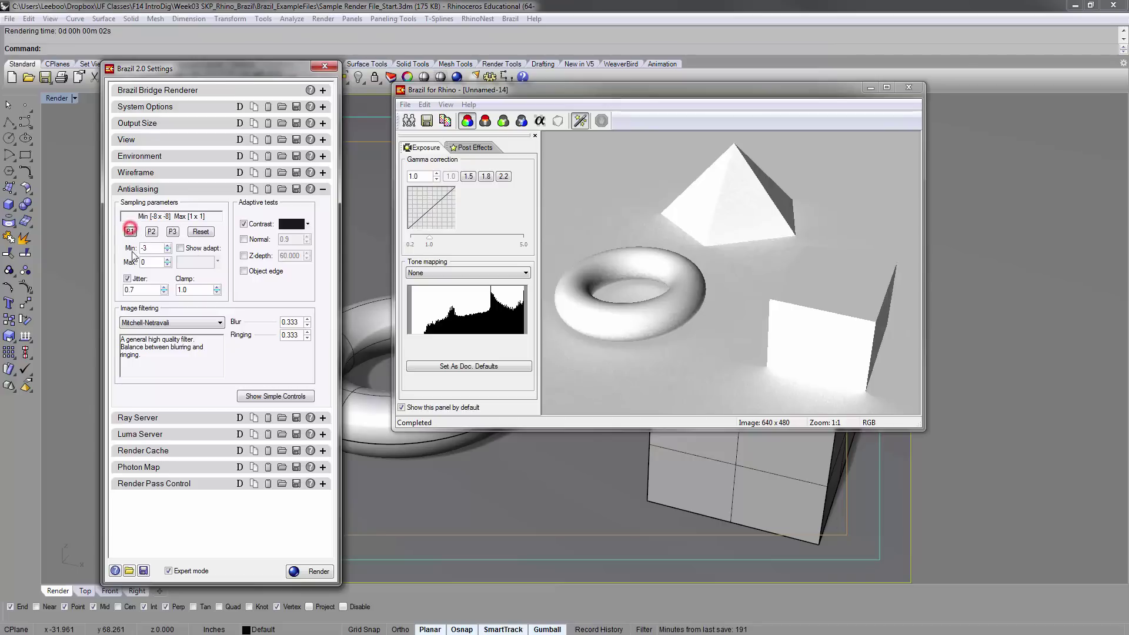
click(315, 571)
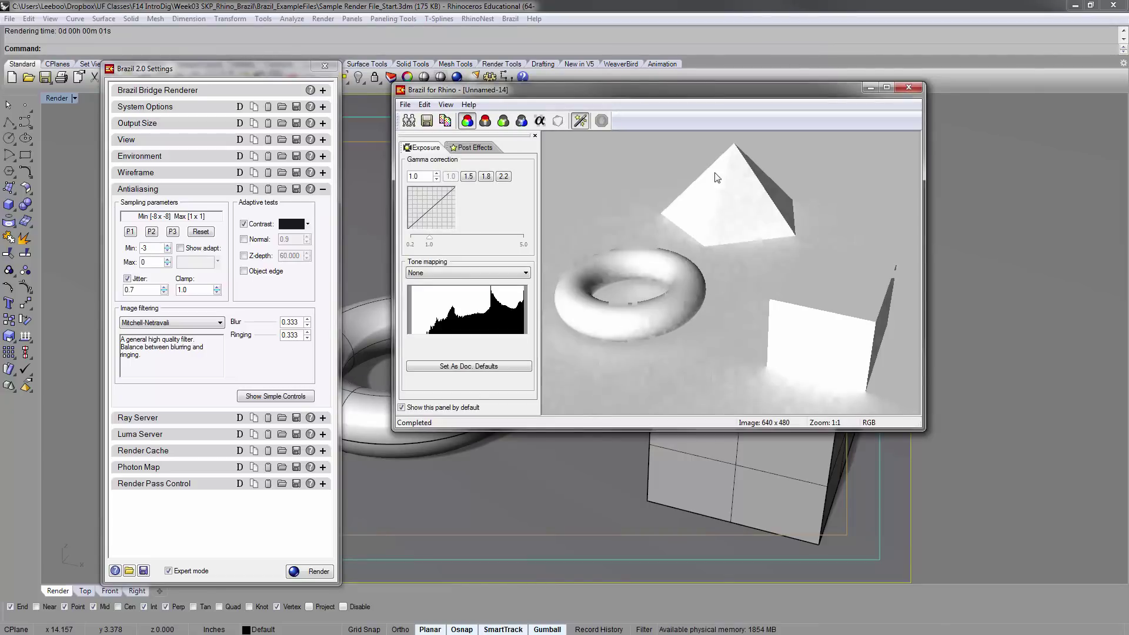
click(408, 121)
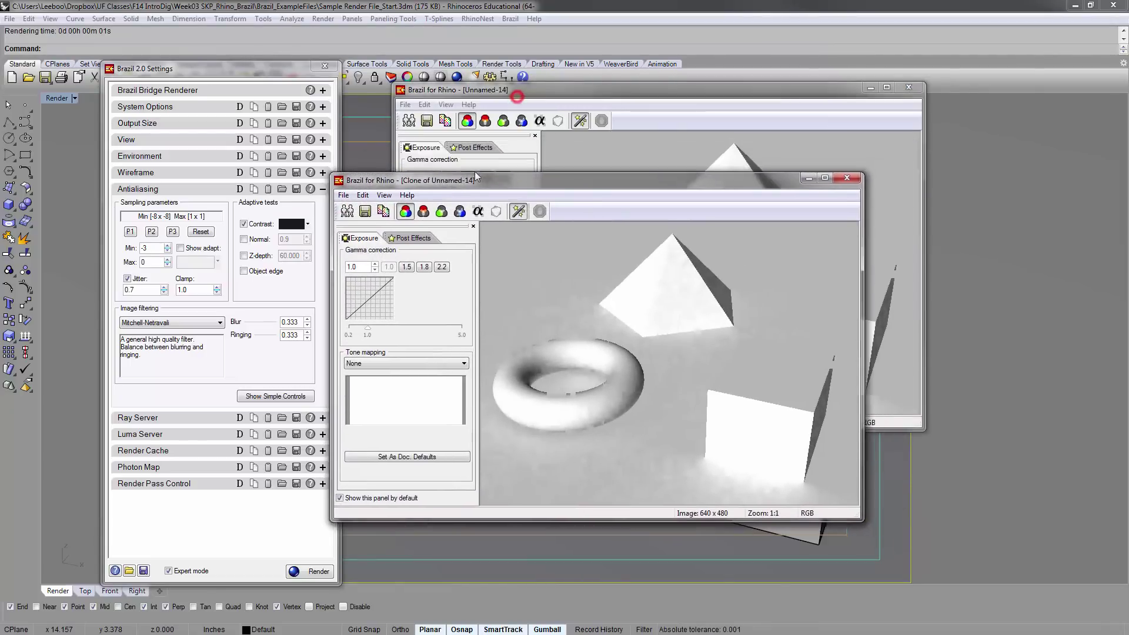
Step: Render the scene with the P2 antialiasing preset and place the result side by side with the cloned P1 render
click(152, 231)
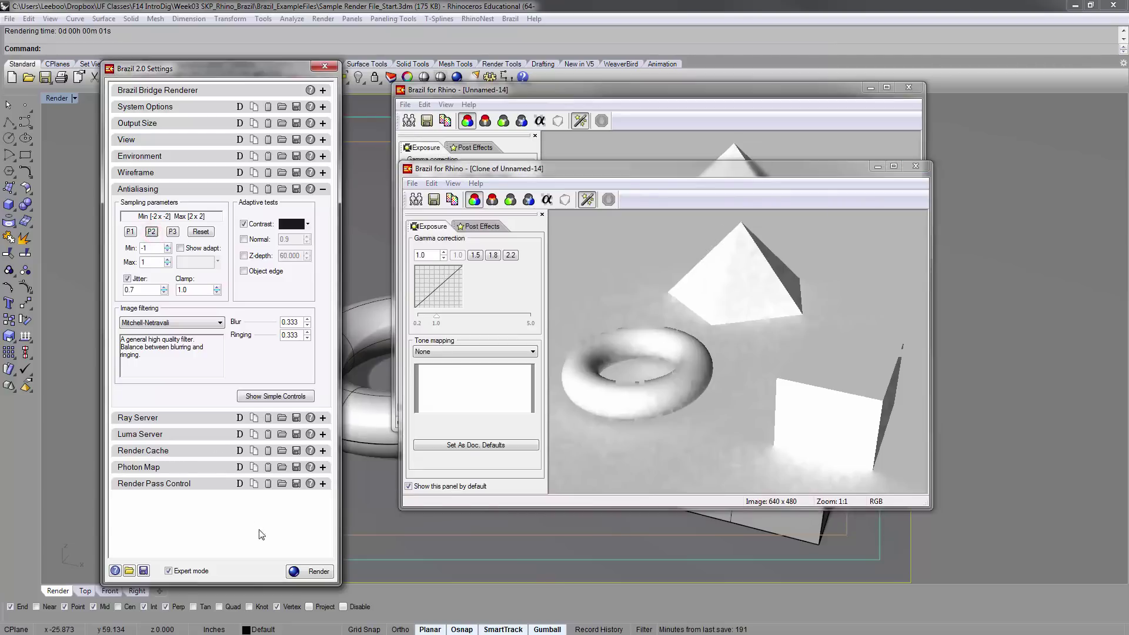
click(310, 571)
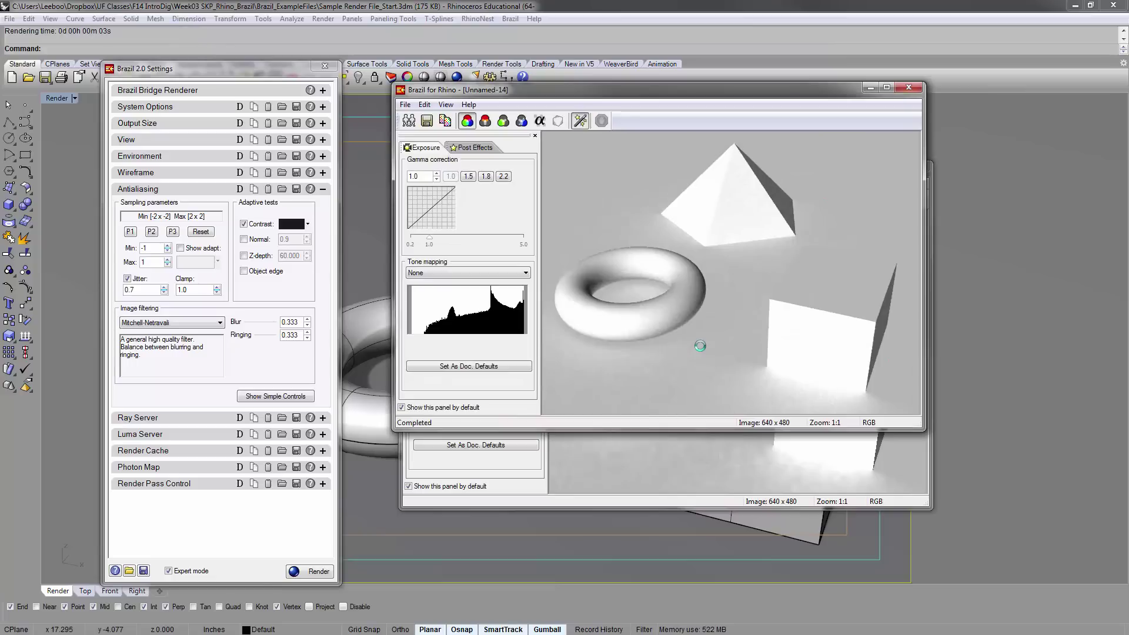
drag(631, 99, 301, 180)
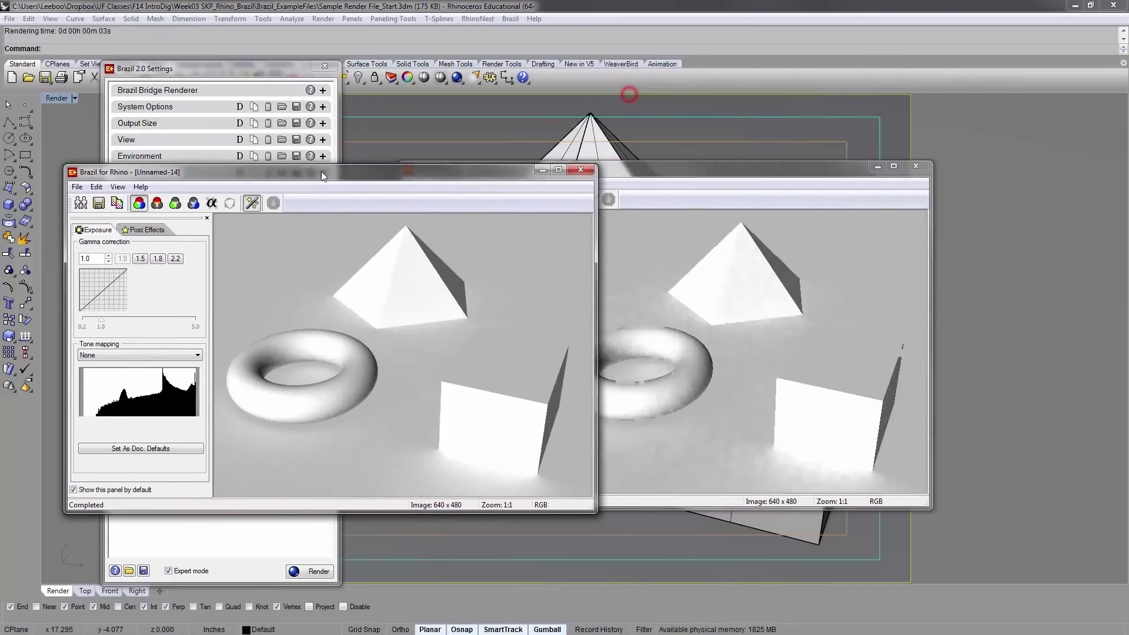
drag(662, 178, 838, 173)
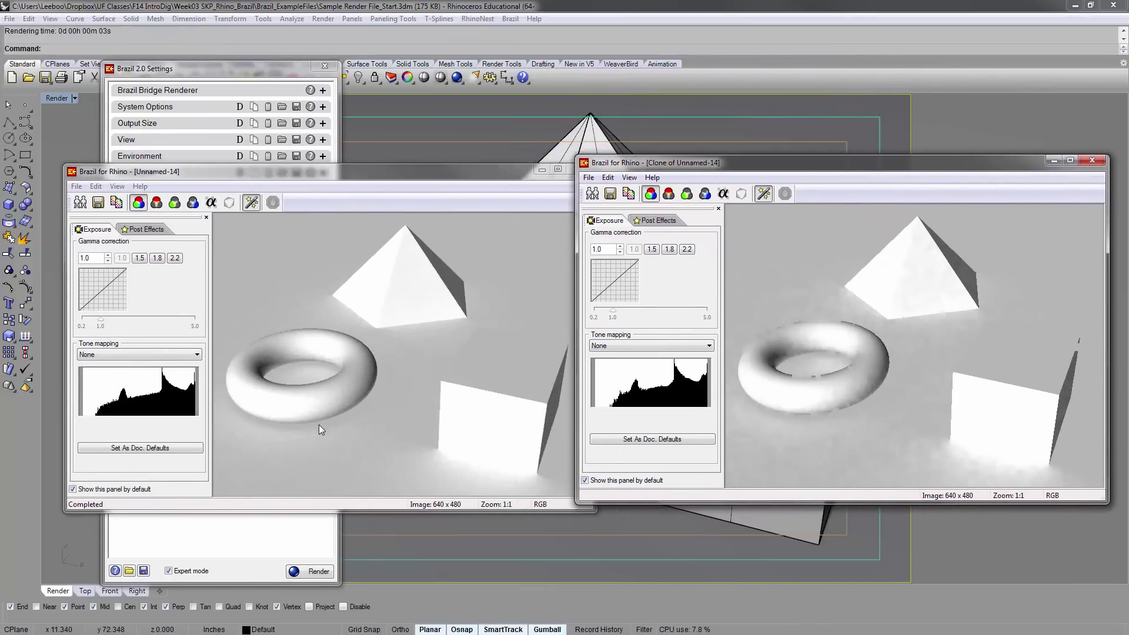
Step: Clone the P2 render, arrange the render windows clear of the settings, and render the scene with the P3 antialiasing preset
click(474, 177)
drag(475, 178, 770, 108)
click(172, 231)
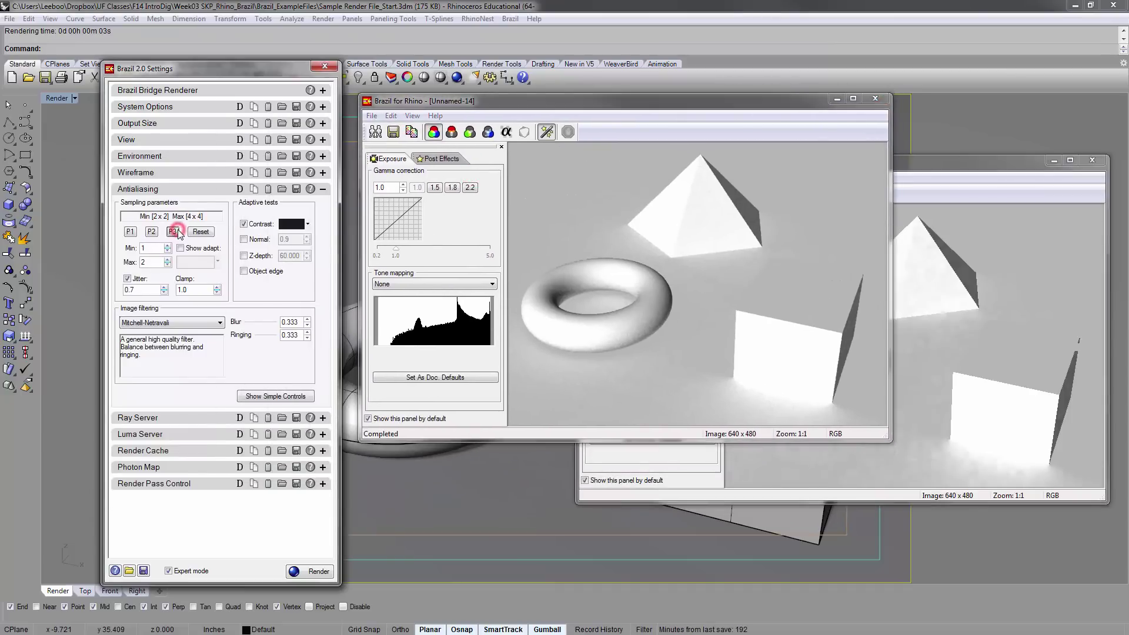
drag(479, 113, 517, 152)
drag(964, 164, 994, 62)
drag(521, 153, 704, 104)
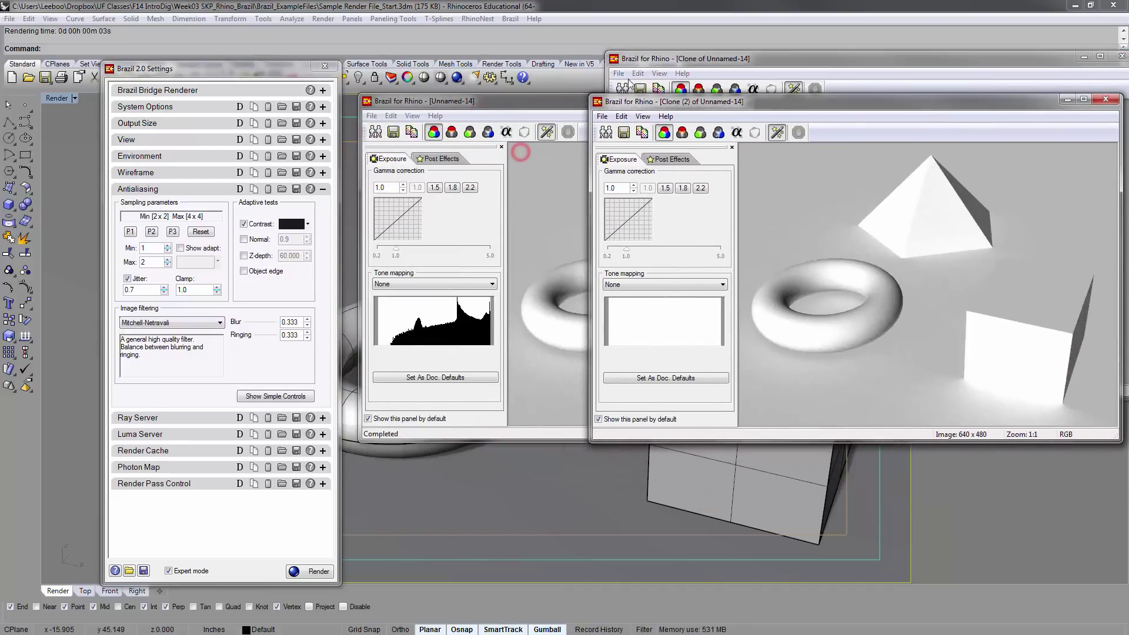
drag(456, 101, 458, 146)
click(299, 571)
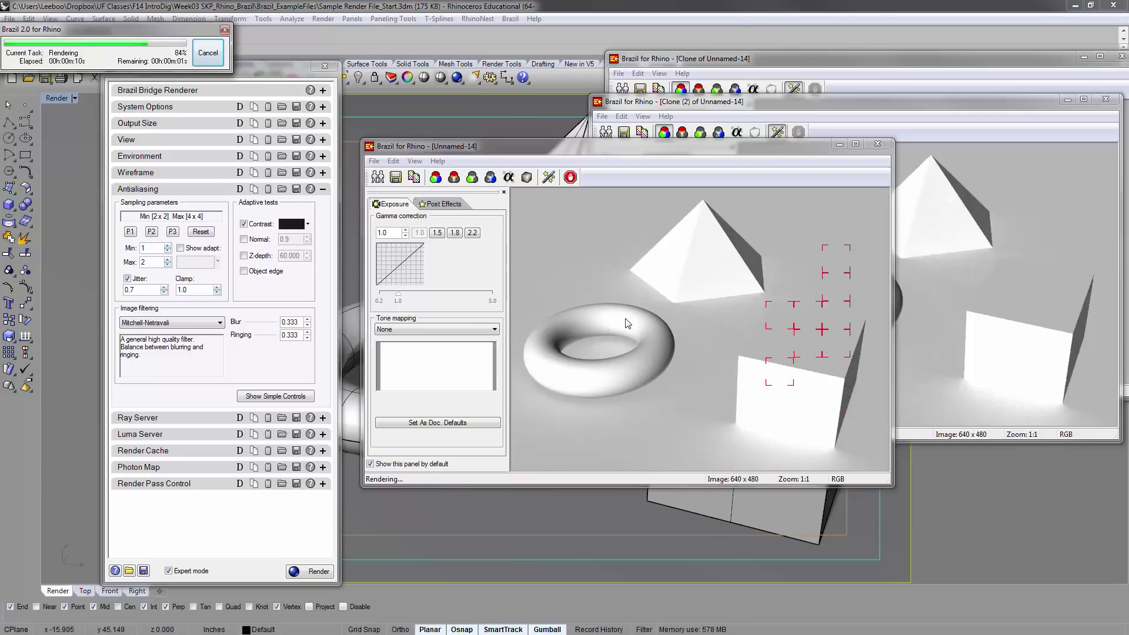
Step: Open Windows Task Manager to examine the processor load caused by rendering
key(ctrl+shift+Escape)
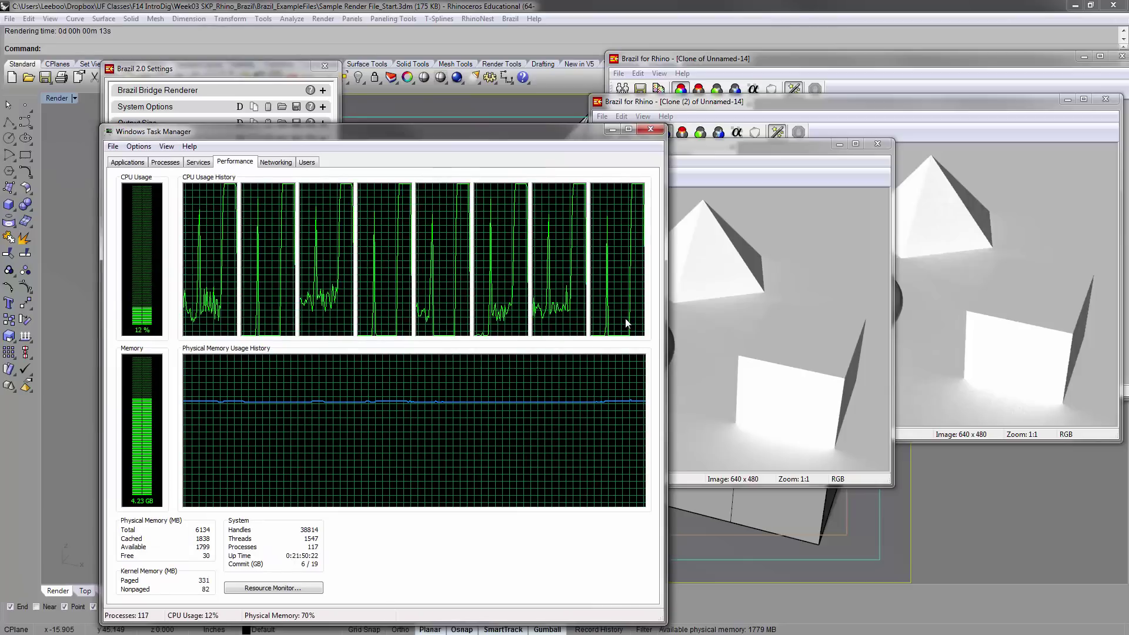
Step: Minimize Windows Task Manager and spread the three antialiasing render windows apart so each image can be compared
mouse_move(382, 125)
mouse_down()
mouse_move(382, 186)
mouse_move(385, 115)
mouse_move(384, 130)
mouse_up()
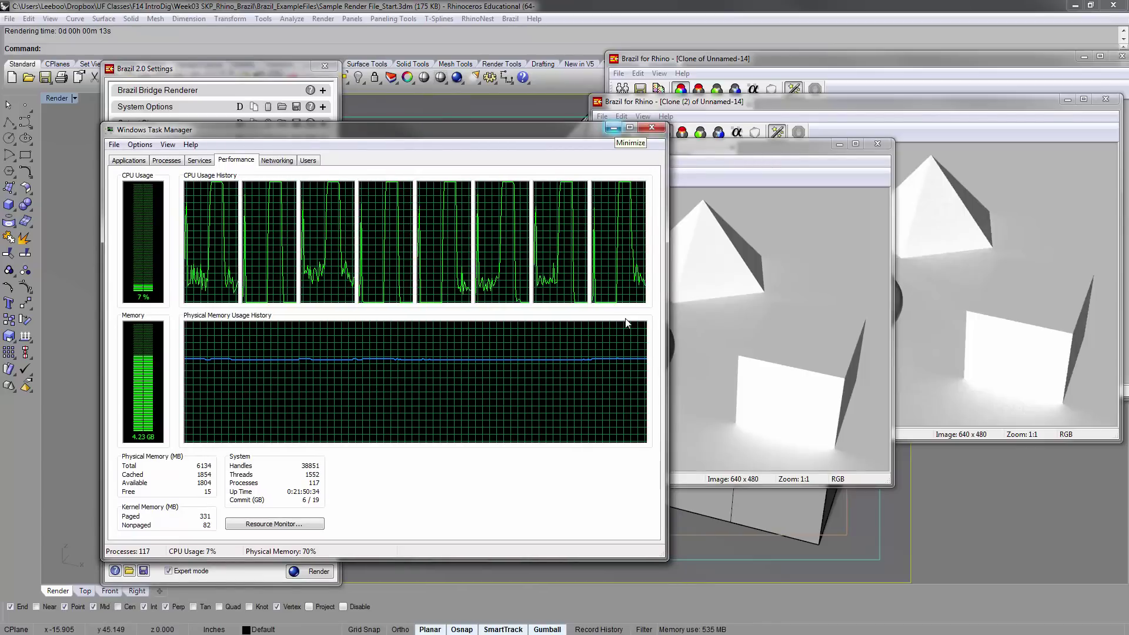
click(613, 128)
drag(628, 139, 299, 97)
mouse_move(764, 102)
mouse_down()
mouse_move(638, 95)
mouse_move(487, 121)
mouse_up()
drag(717, 58, 660, 72)
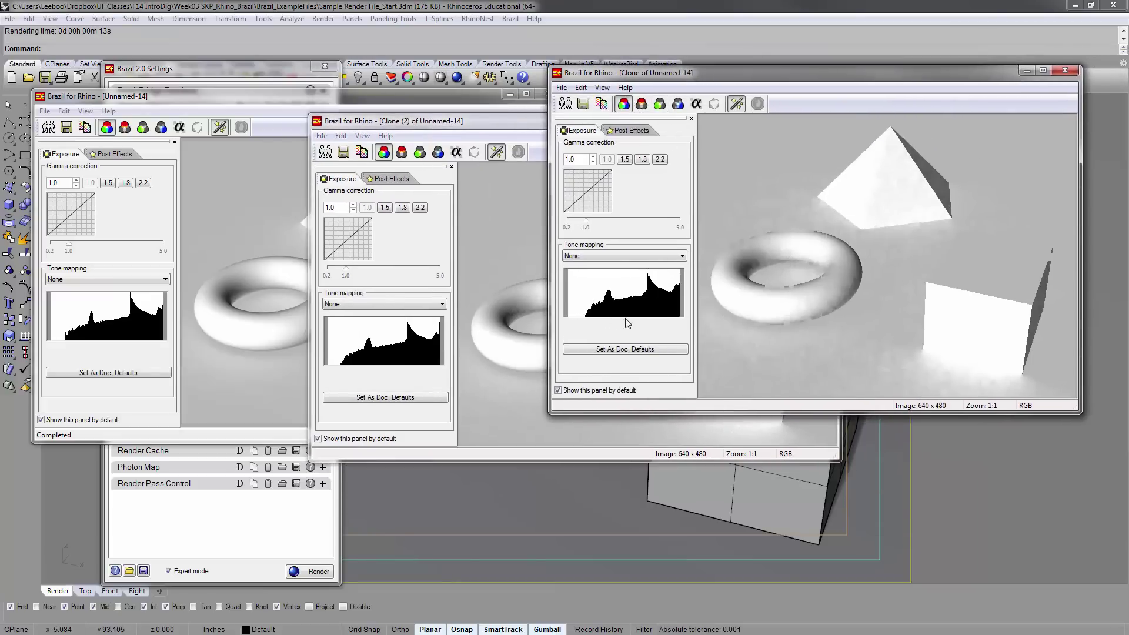
Step: Bring the P2 and P3 renders forward in turn to compare their antialiasing quality, then move the P3 window aside
click(486, 120)
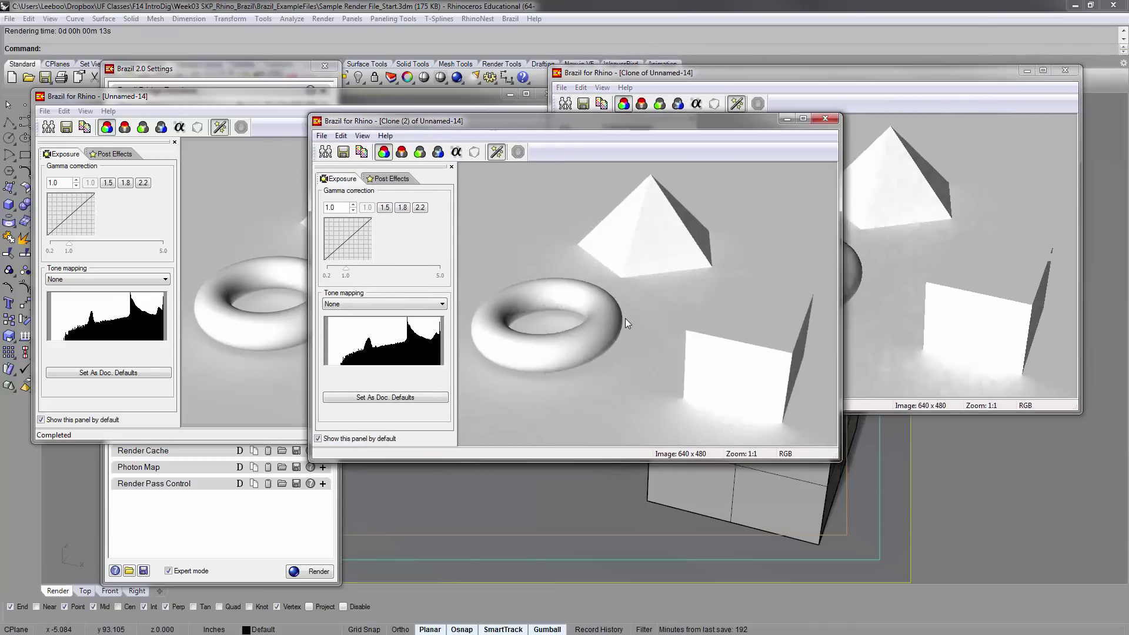
click(235, 96)
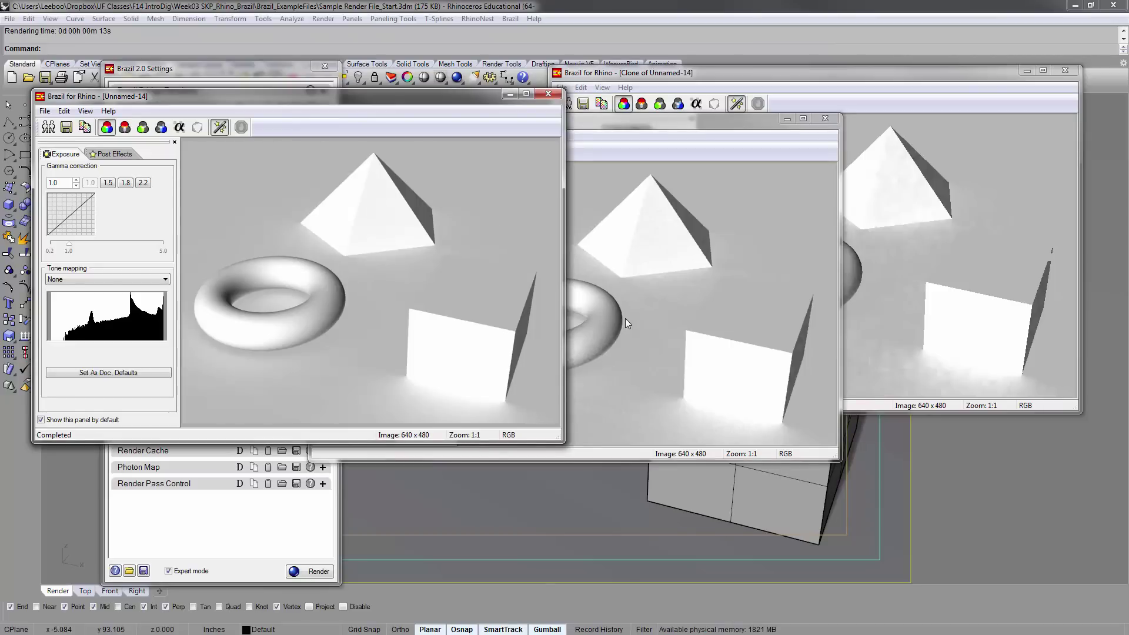
drag(236, 96, 304, 139)
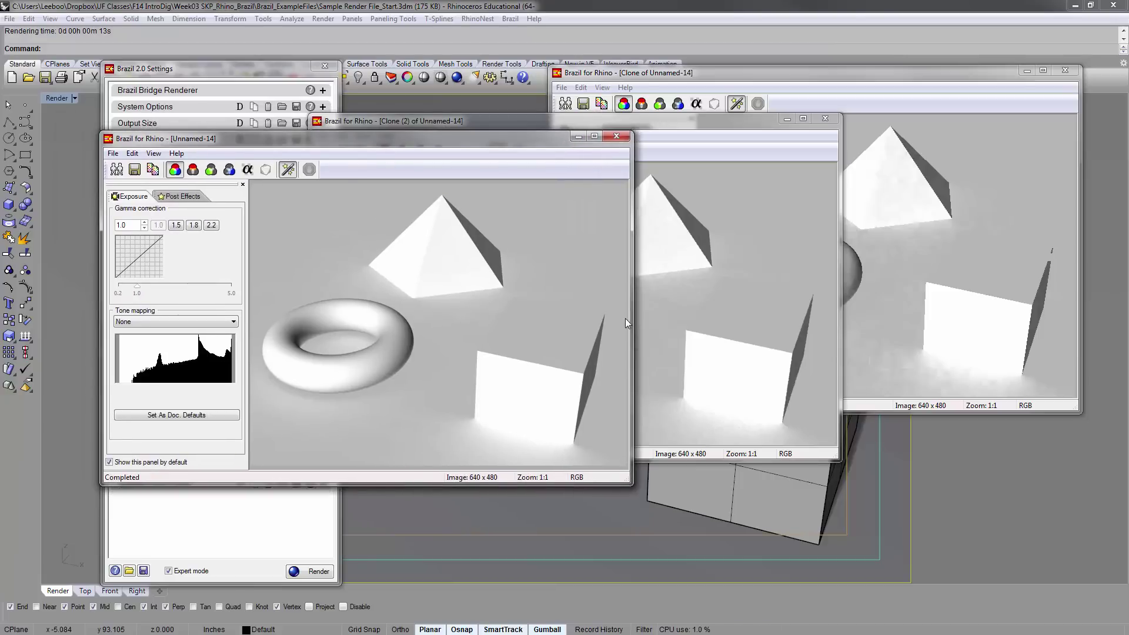
drag(304, 139, 277, 36)
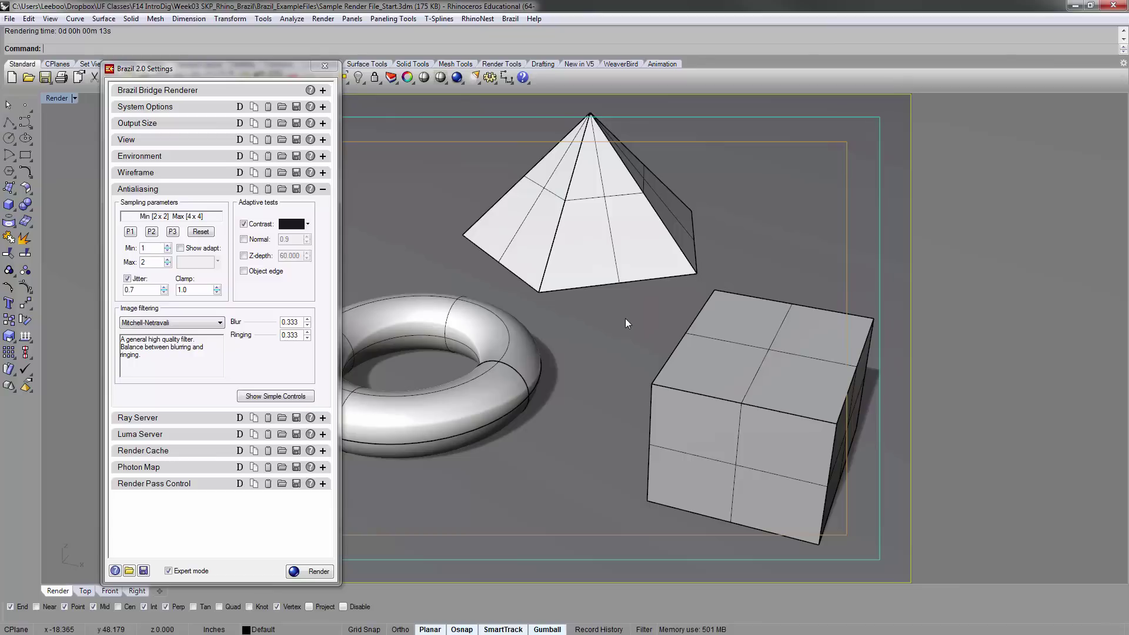
Step: Render the scene with global illumination off and Skylight enabled under direct illumination in the Luma Server settings
click(323, 189)
click(323, 221)
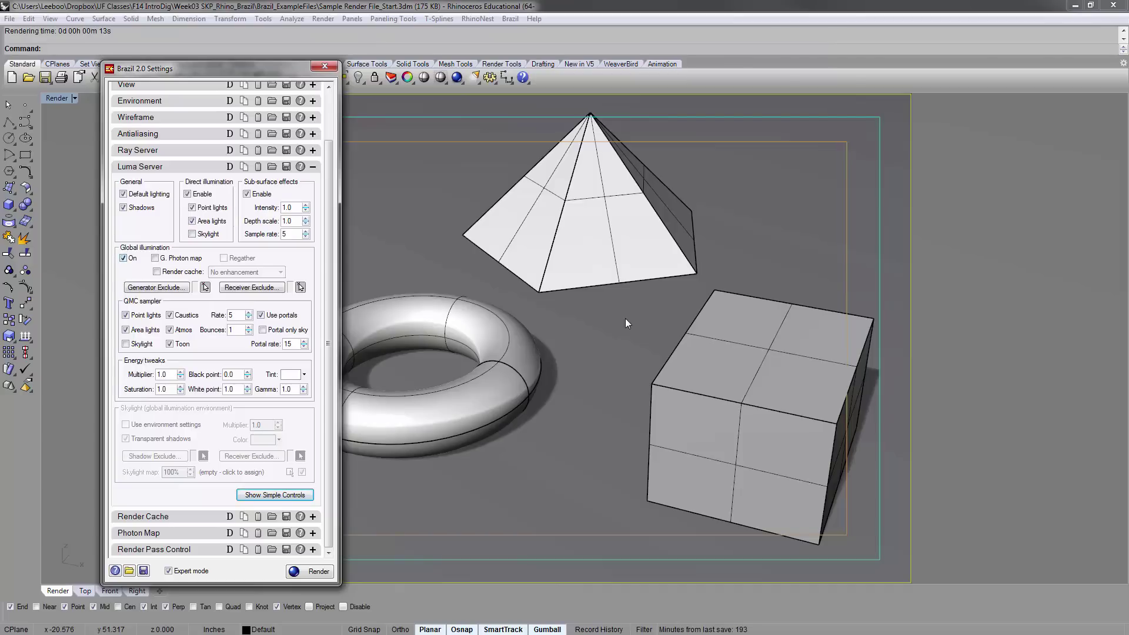
key(space)
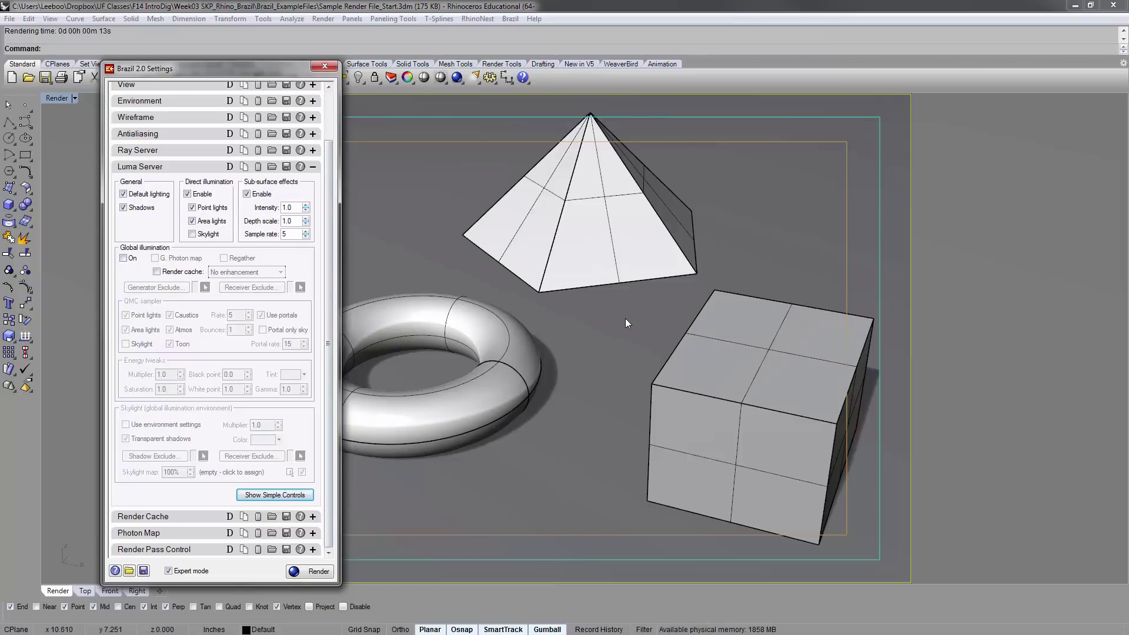
key(space)
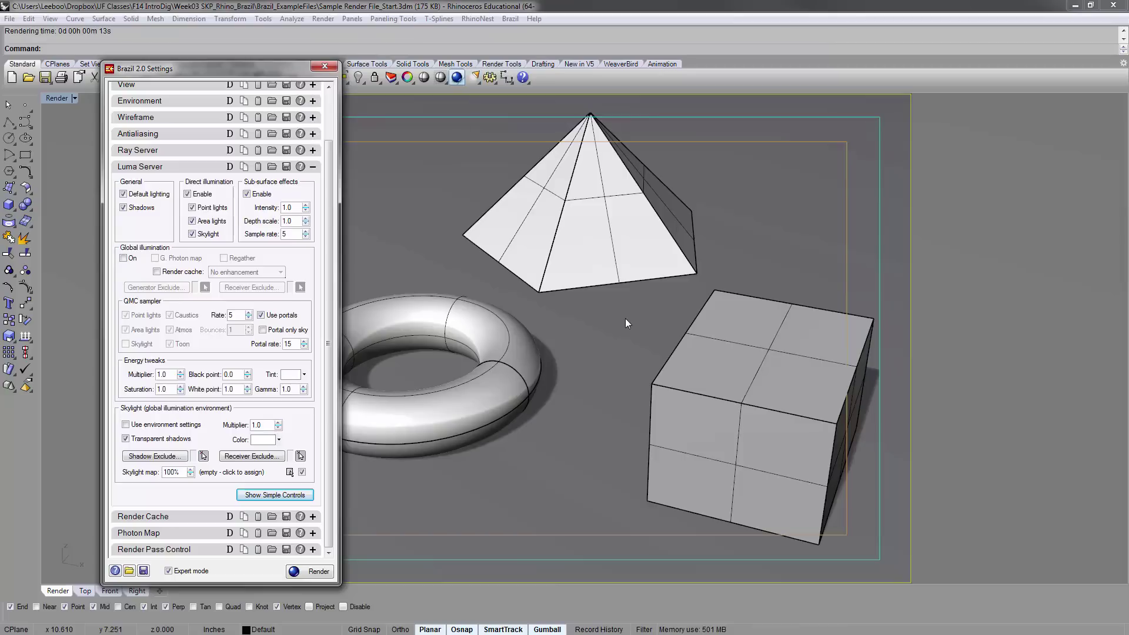
click(474, 77)
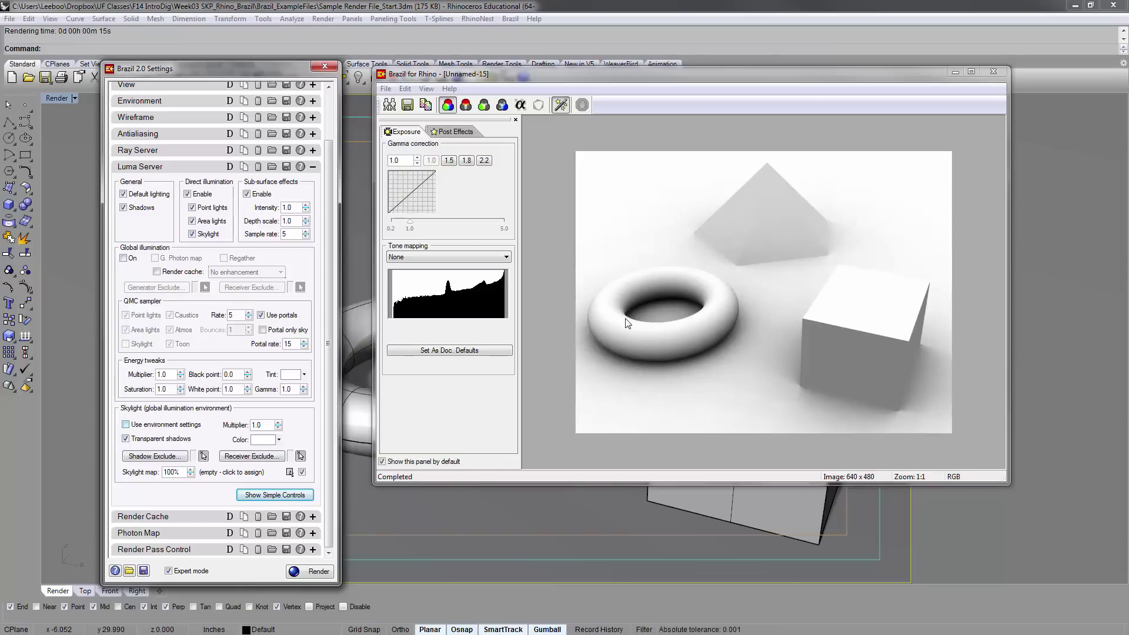
Step: Make the skylight use the environment settings, check the Environment section, and render the scene again
key(space)
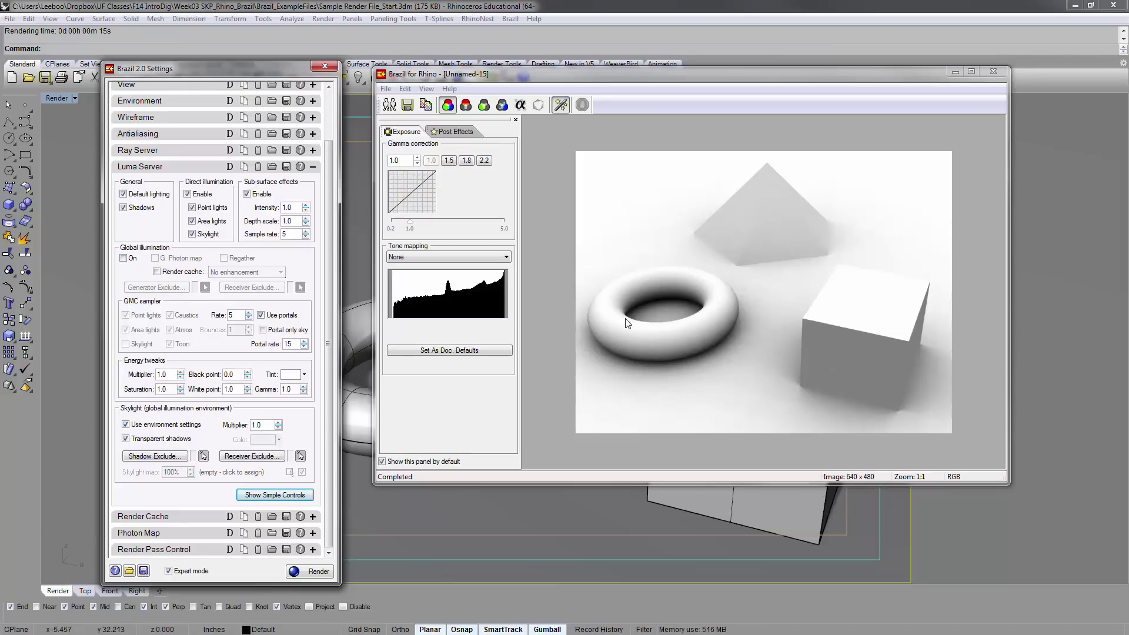
scroll(215, 235, up, 3)
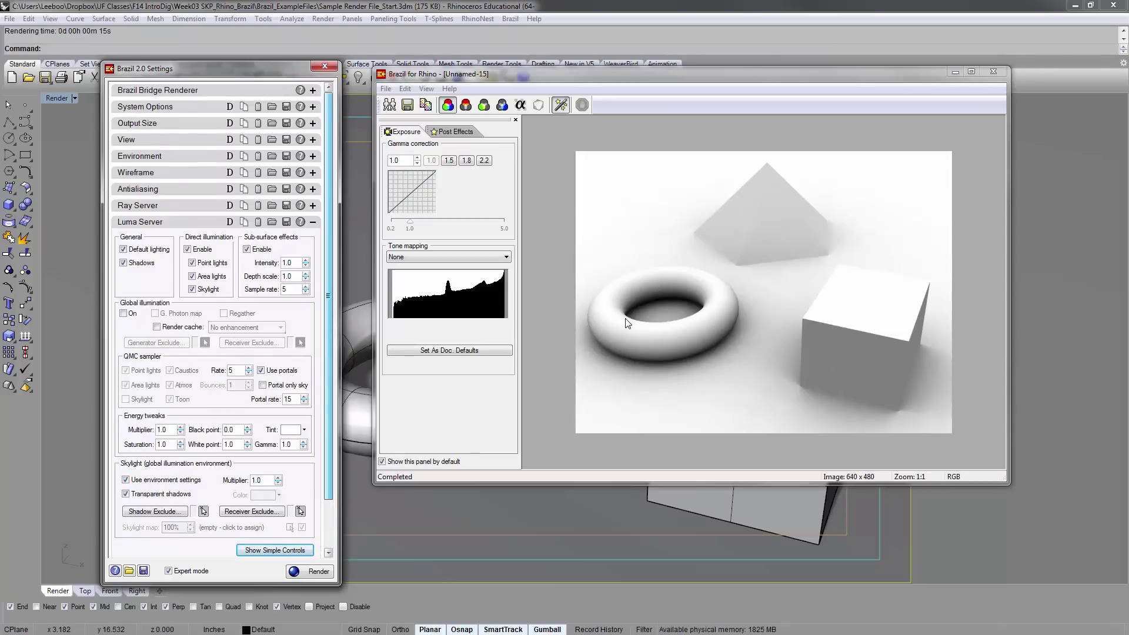
click(313, 156)
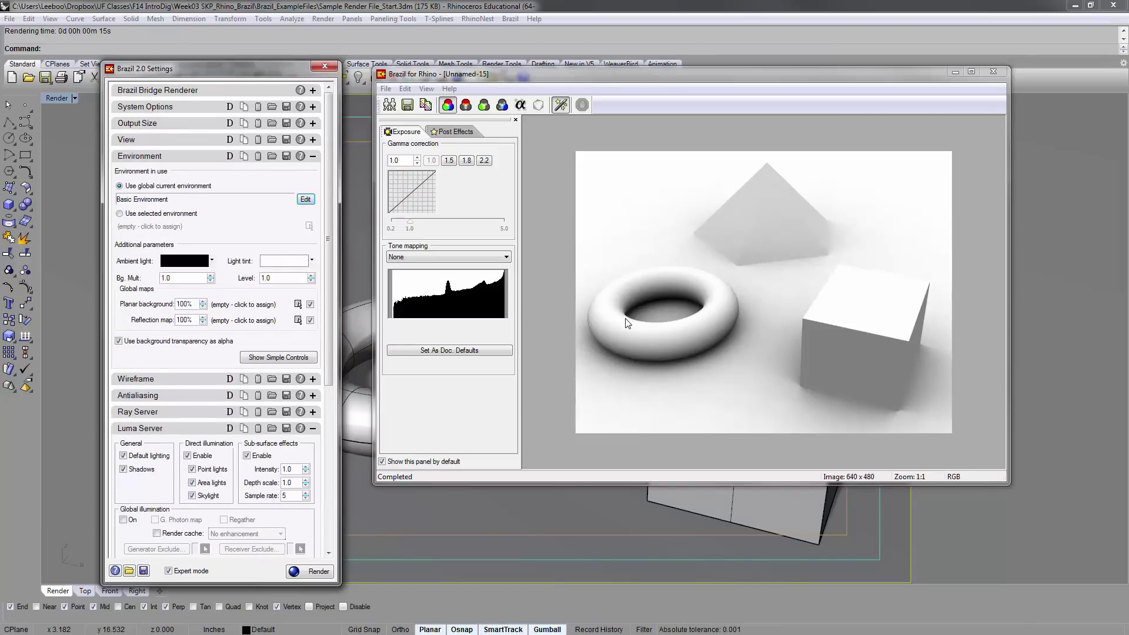
scroll(626, 323, down, 2)
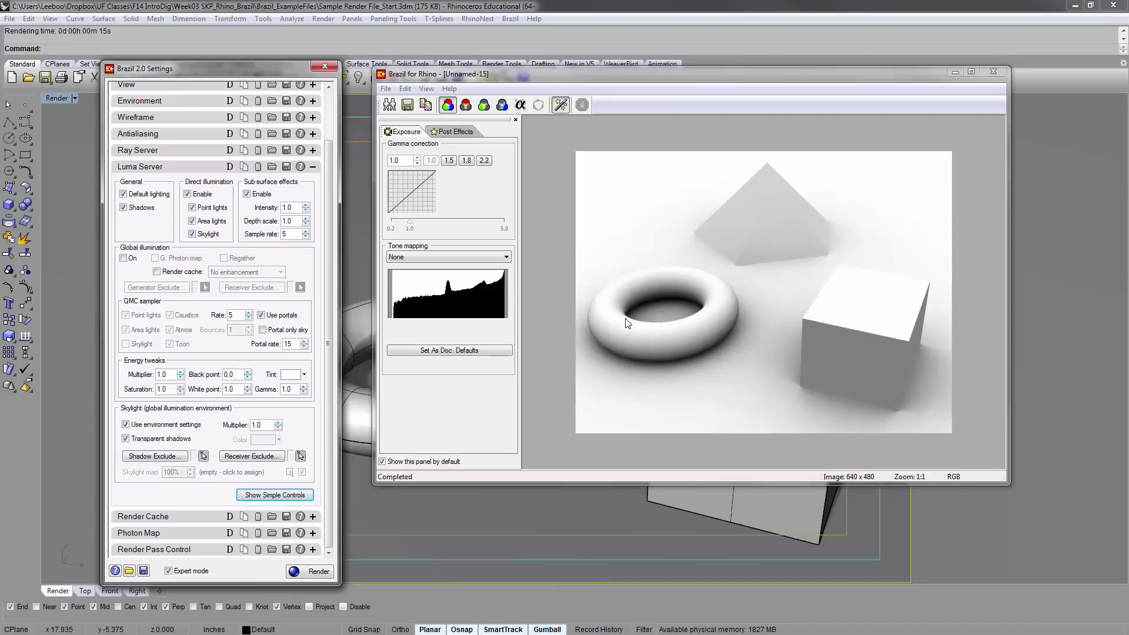
click(310, 571)
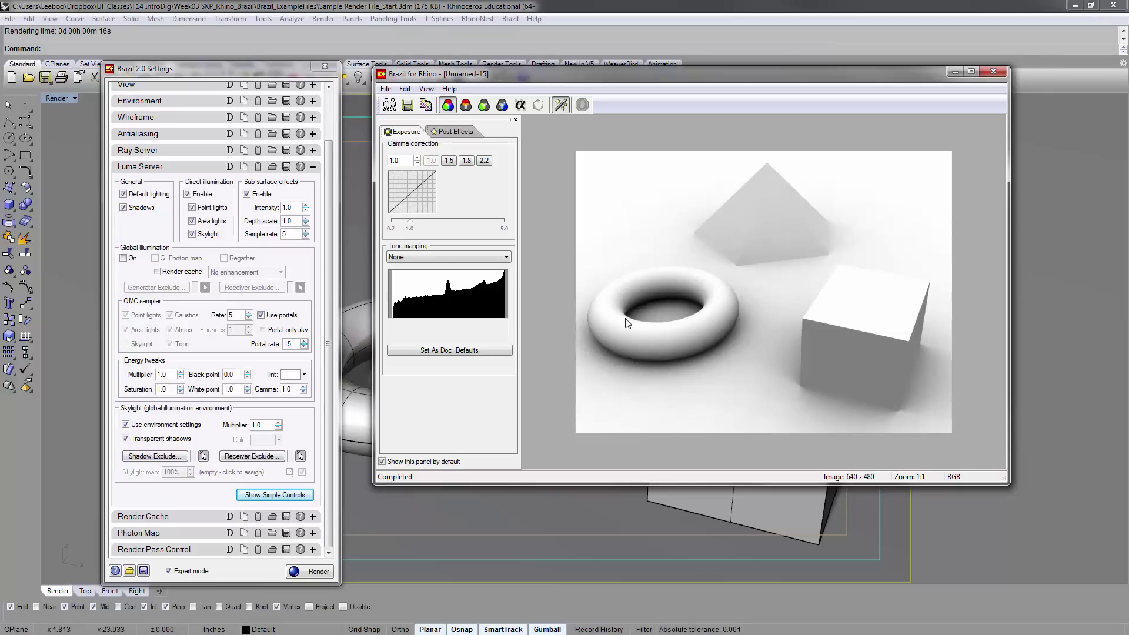
Step: Clone the finished skylight render and render the scene again with the skylight multiplier set to 0.5
key(ctrl+d)
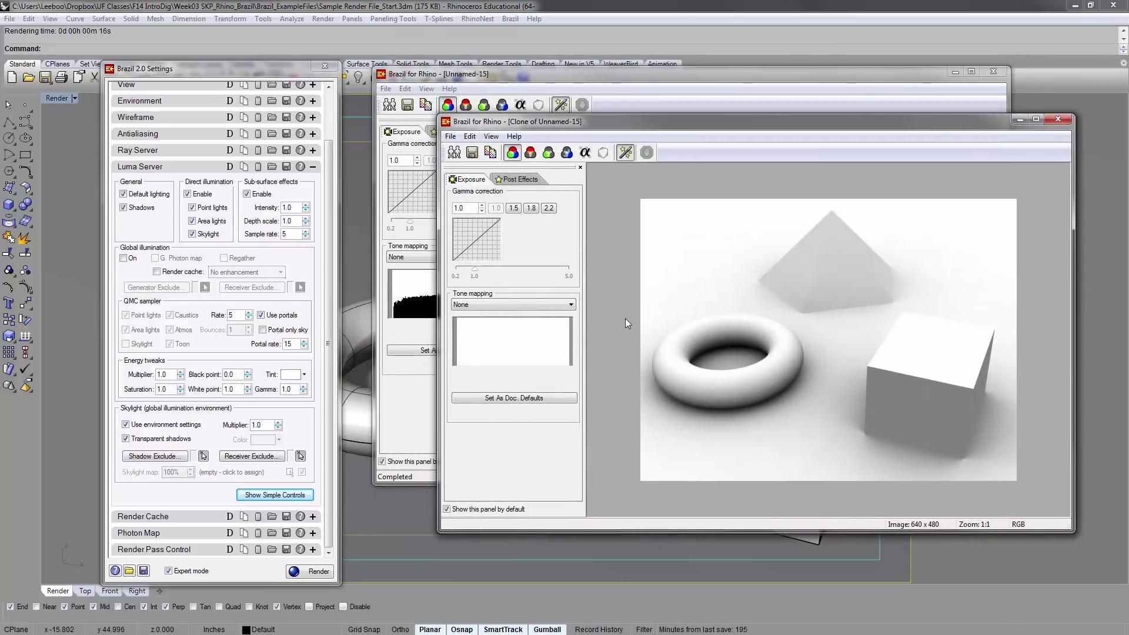
text(0.5)
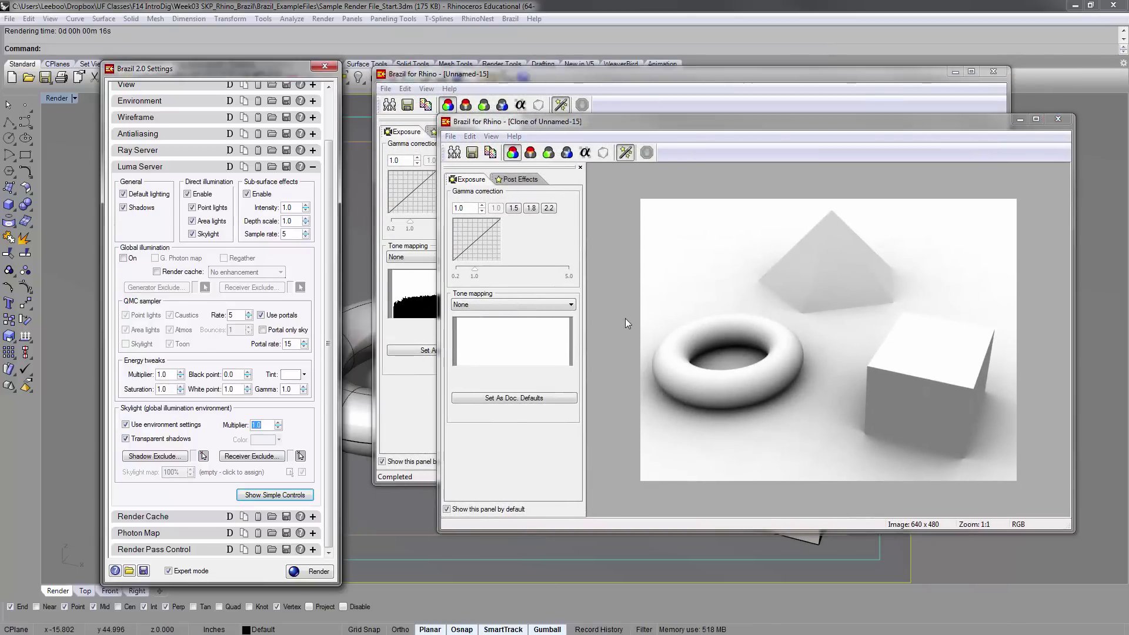
key(Return)
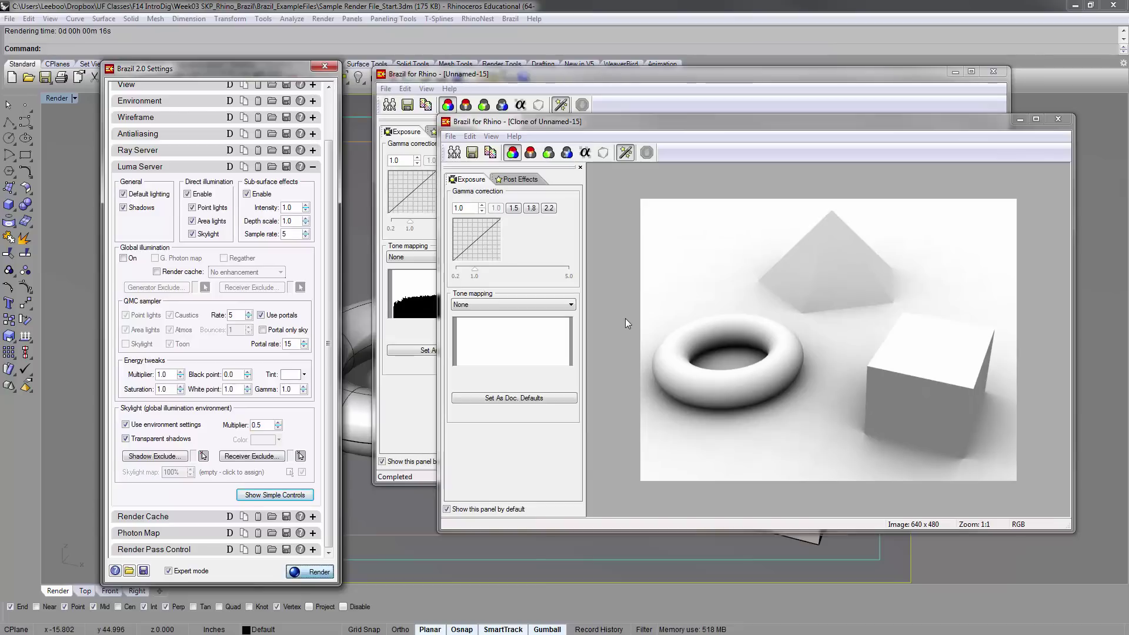
key(Return)
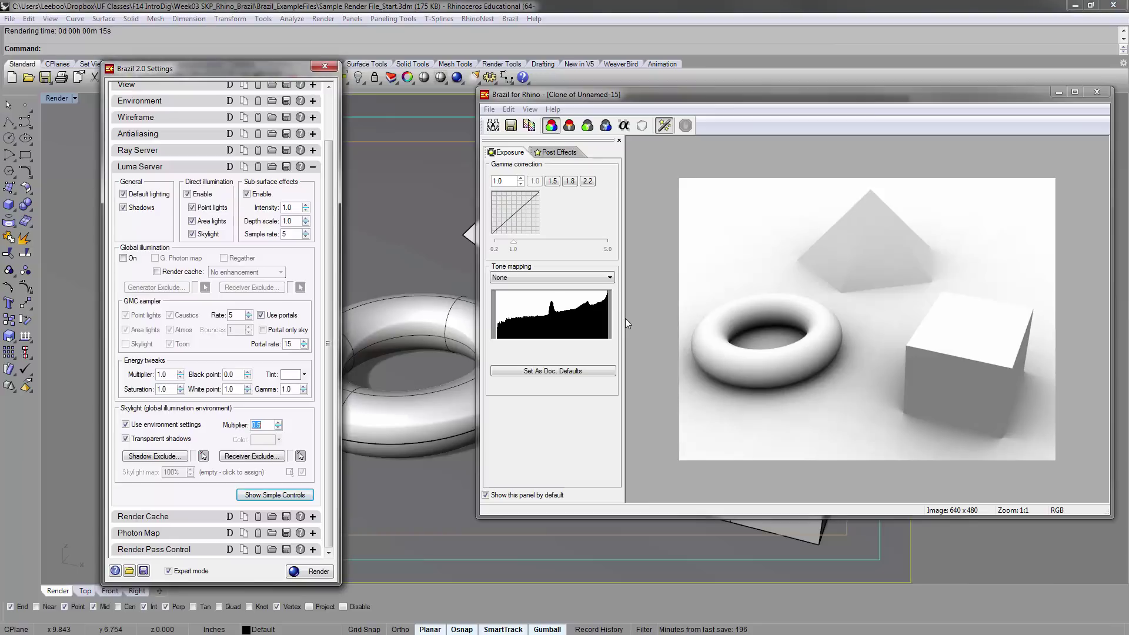
Step: Set the skylight multiplier to 1.0 and render with global illumination on and a QMC sampler rate of 10
text(1.0)
key(Return)
click(124, 258)
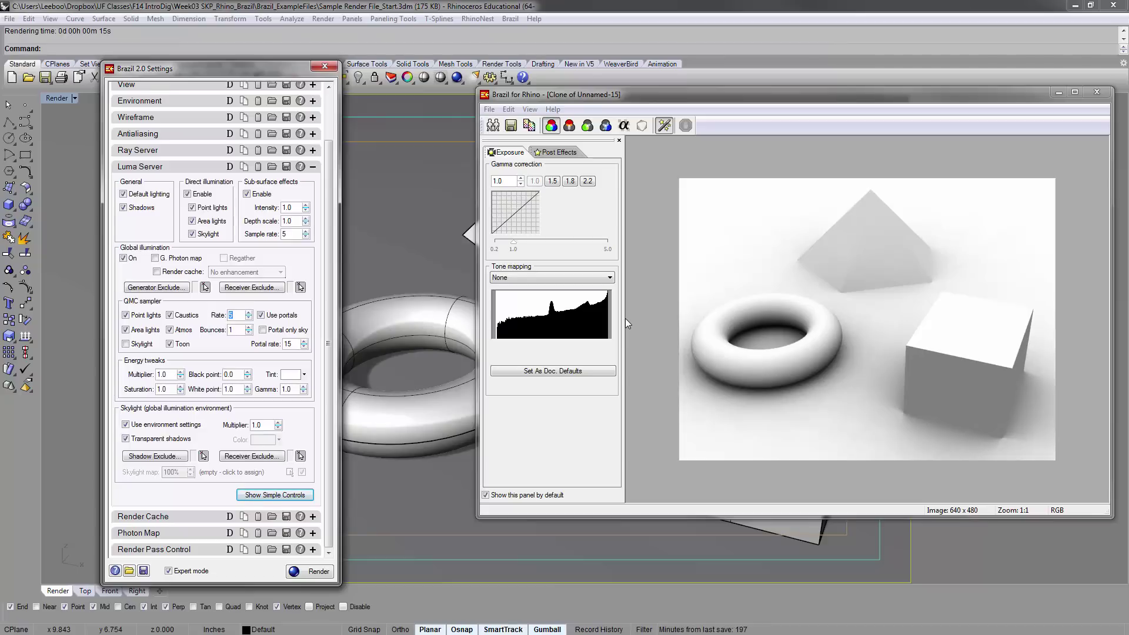
text(0)
key(Return)
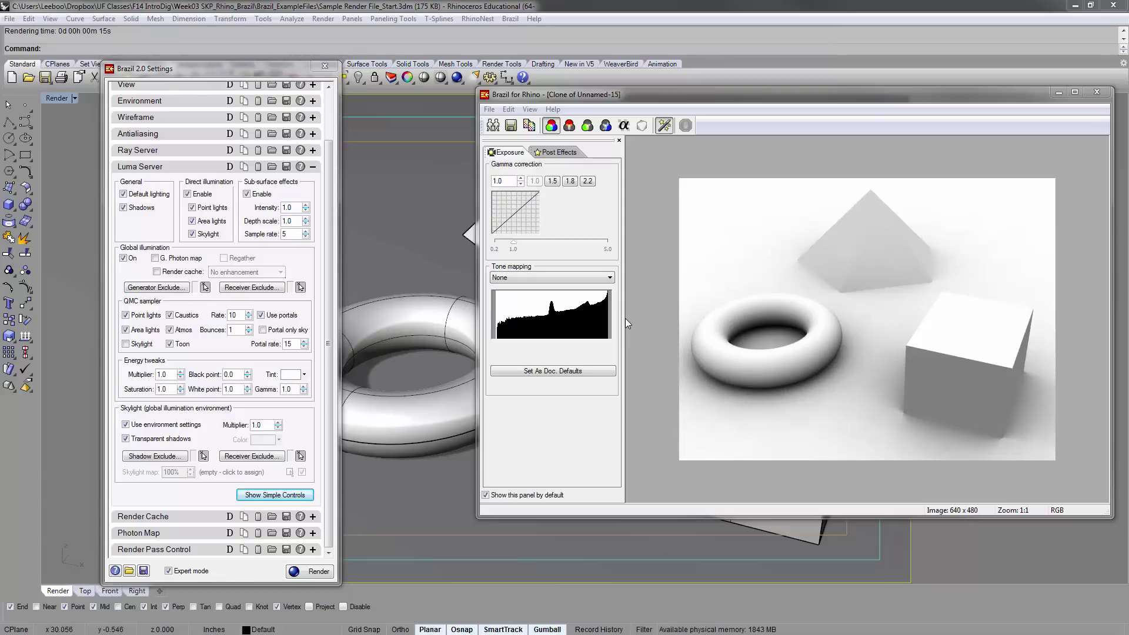
click(310, 572)
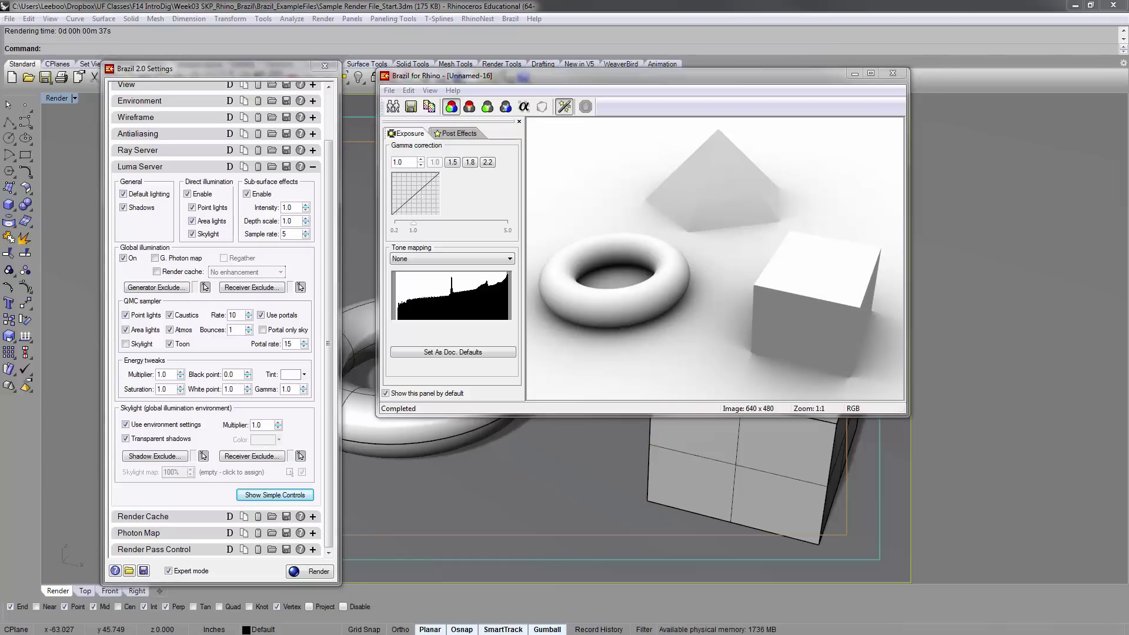
Step: Set the QMC sampler rate to 5 in the Luma Server's global illumination settings
click(233, 314)
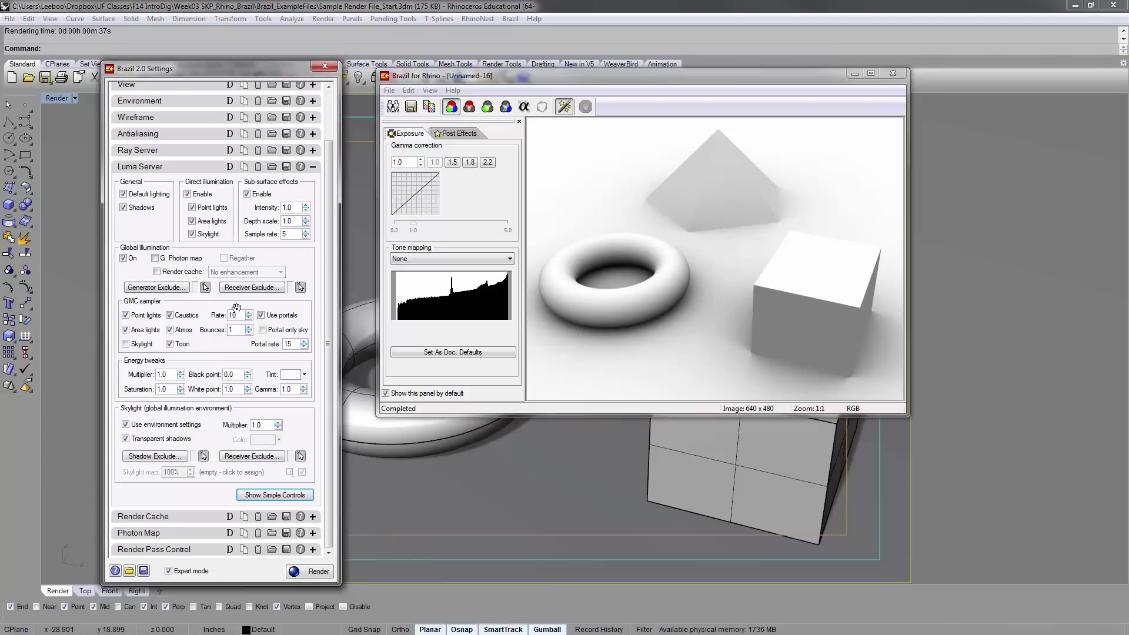
double_click(231, 310)
text(5)
key(Return)
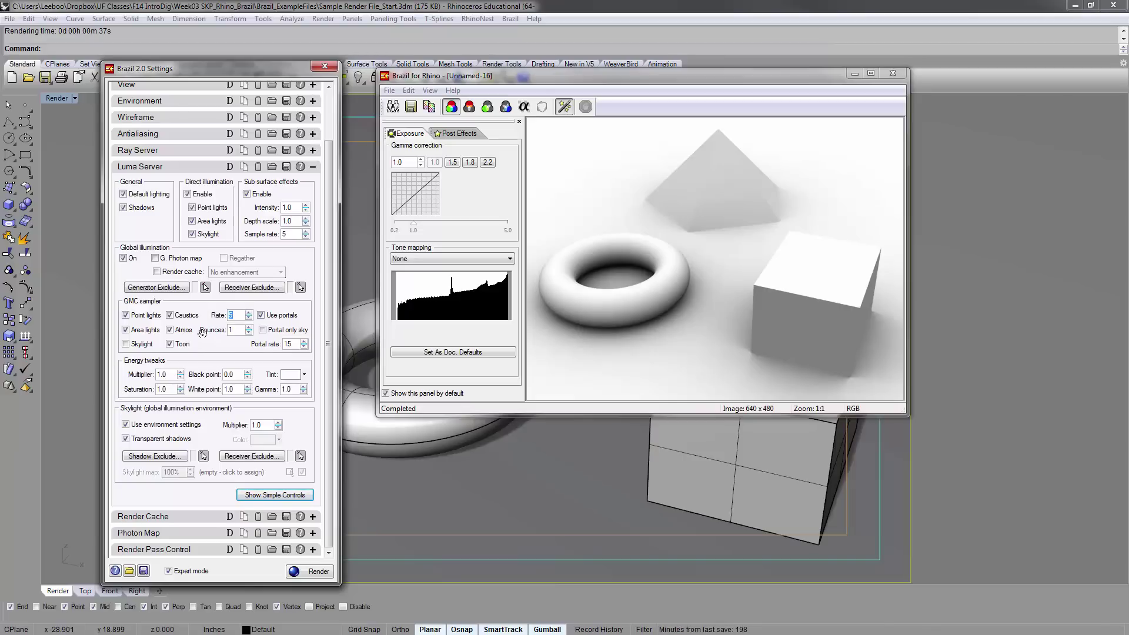
Step: Enable the global photon map, Regather and Render cache with Auto-occlusion for global illumination, and render the scene
click(156, 258)
click(224, 259)
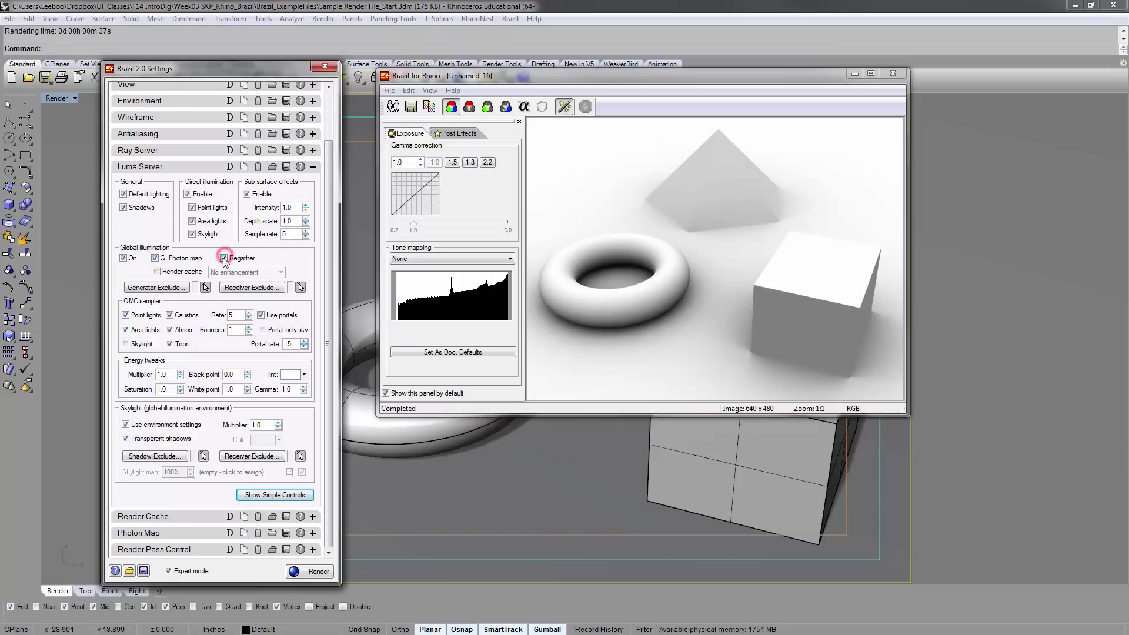
click(156, 271)
click(247, 271)
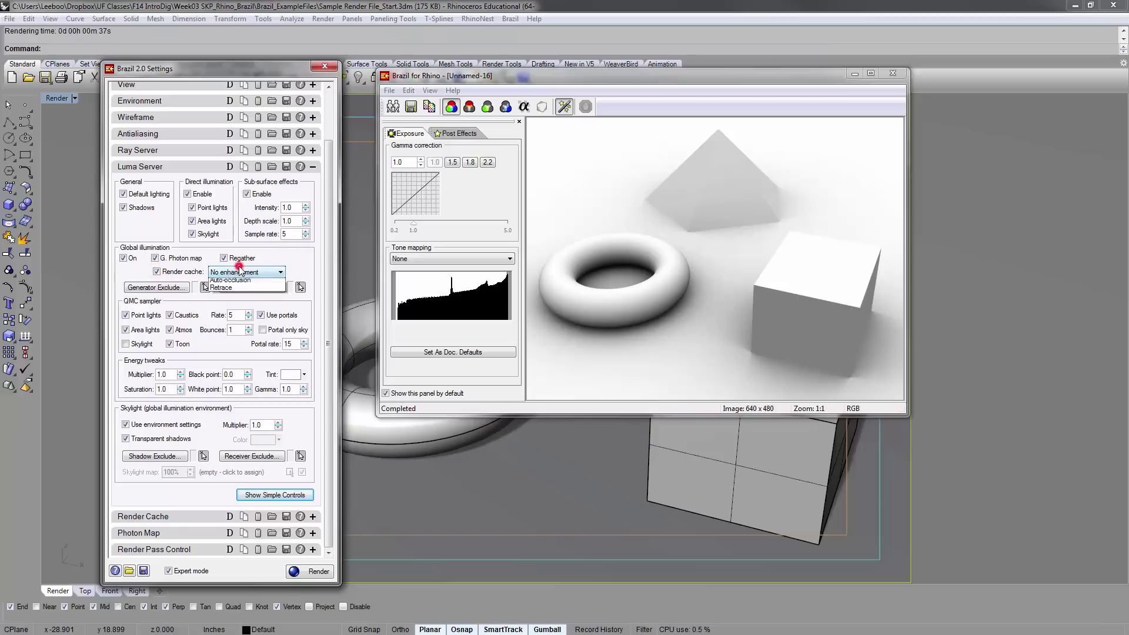
click(238, 287)
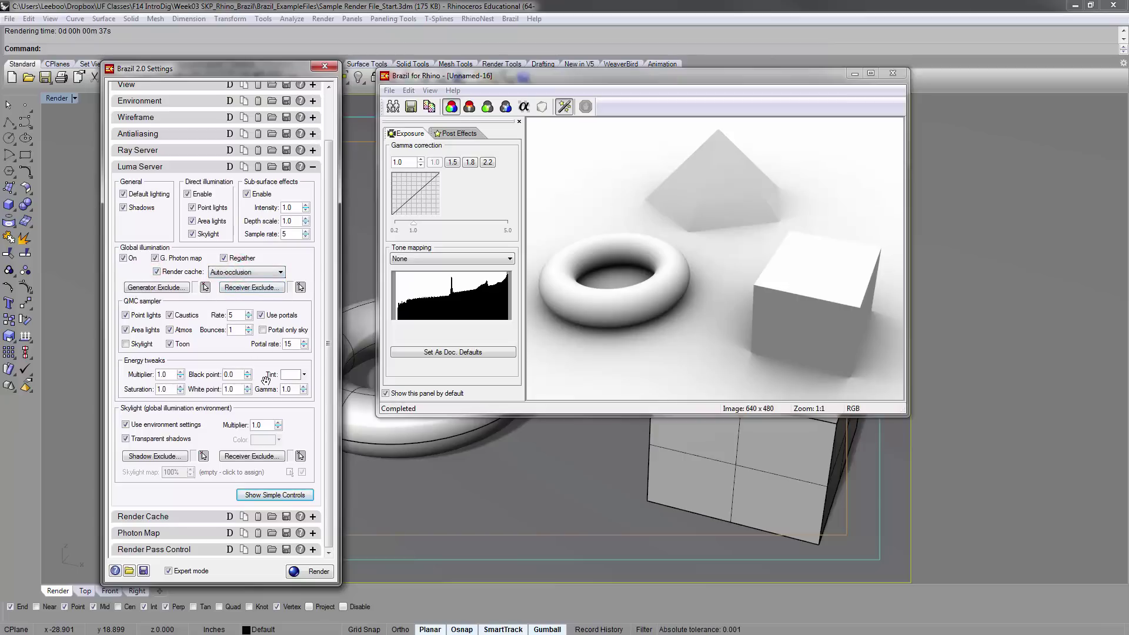
click(312, 570)
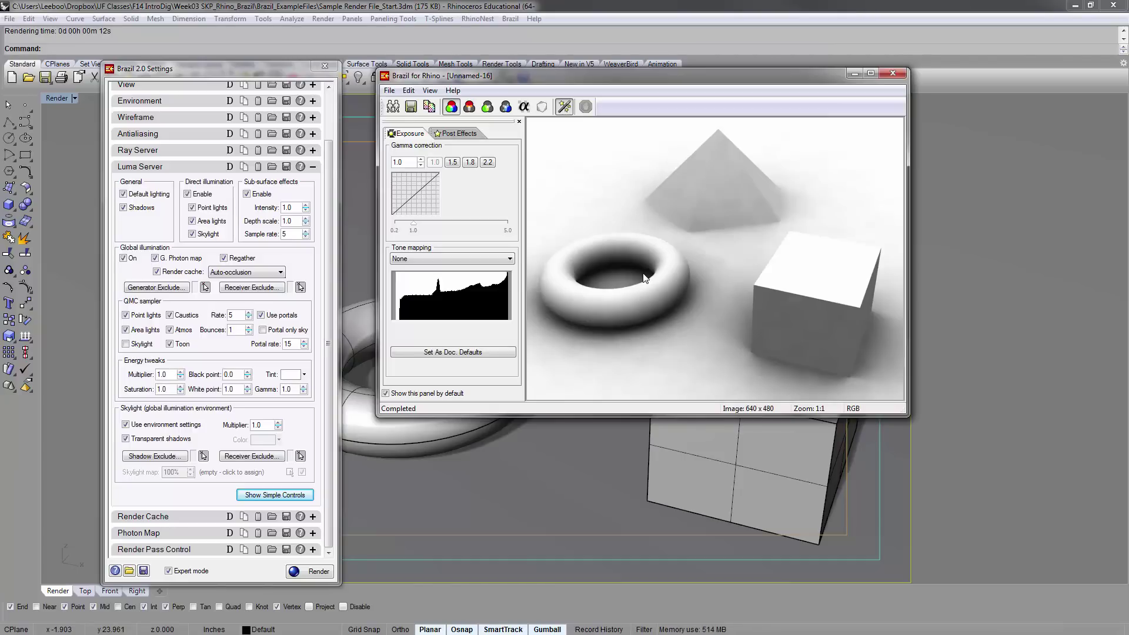
Step: Raise the QMC sampler rate to 10 and render the scene with the photon map and render cache active
key(alt+Tab)
text(10)
key(Return)
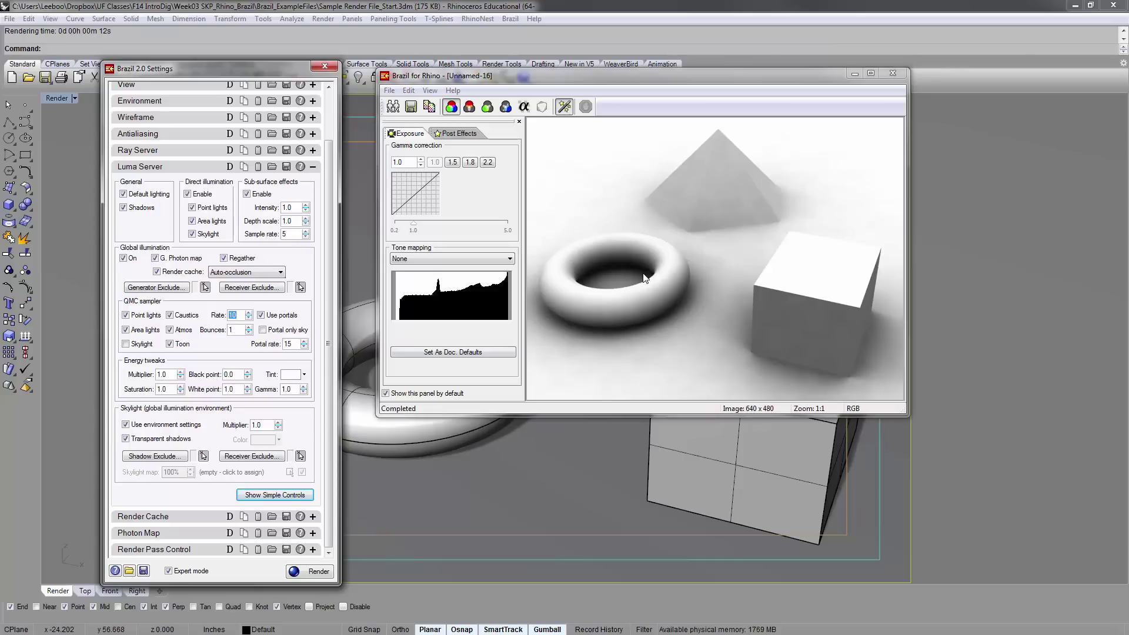
key(Return)
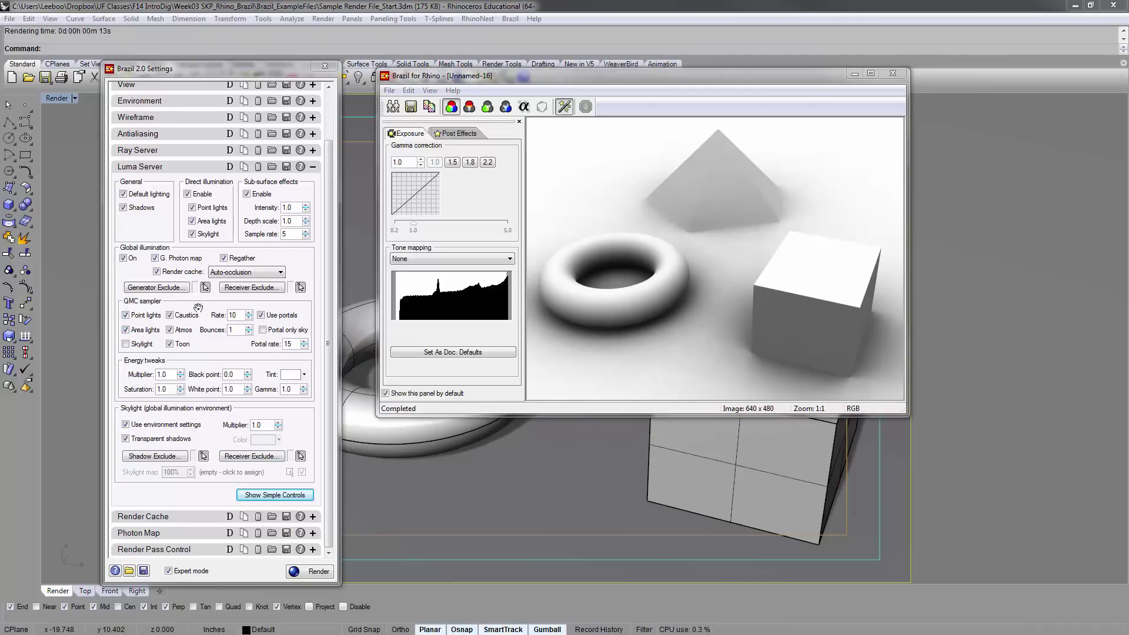
Step: Enable Skylight in the QMC sampler, clone the previous render, and render the scene beside the clone for comparison
click(140, 347)
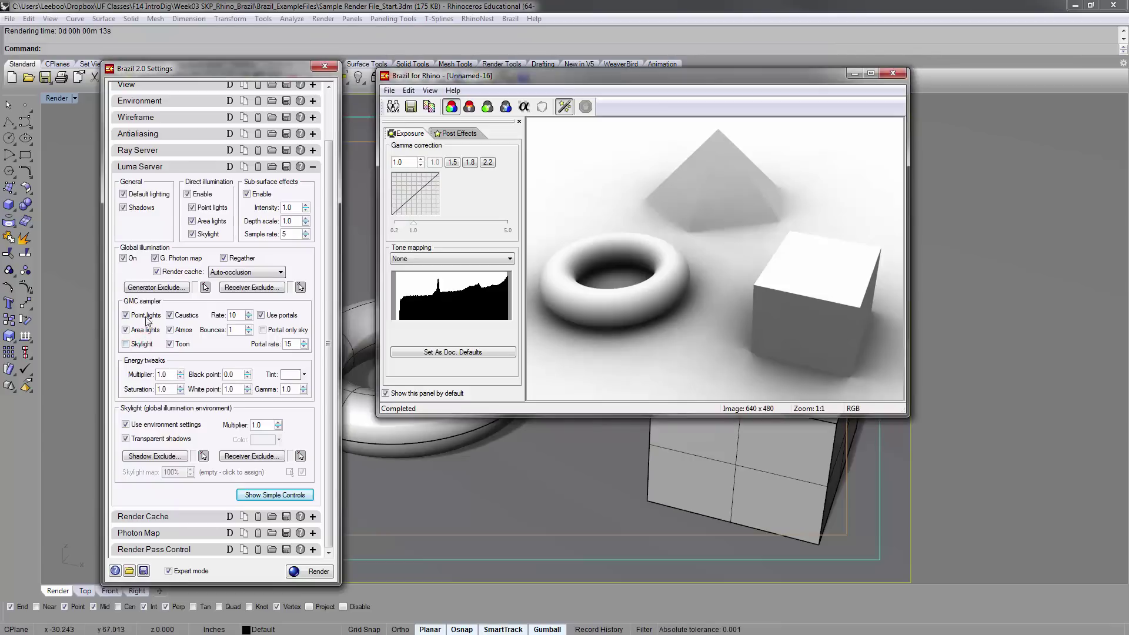
click(126, 344)
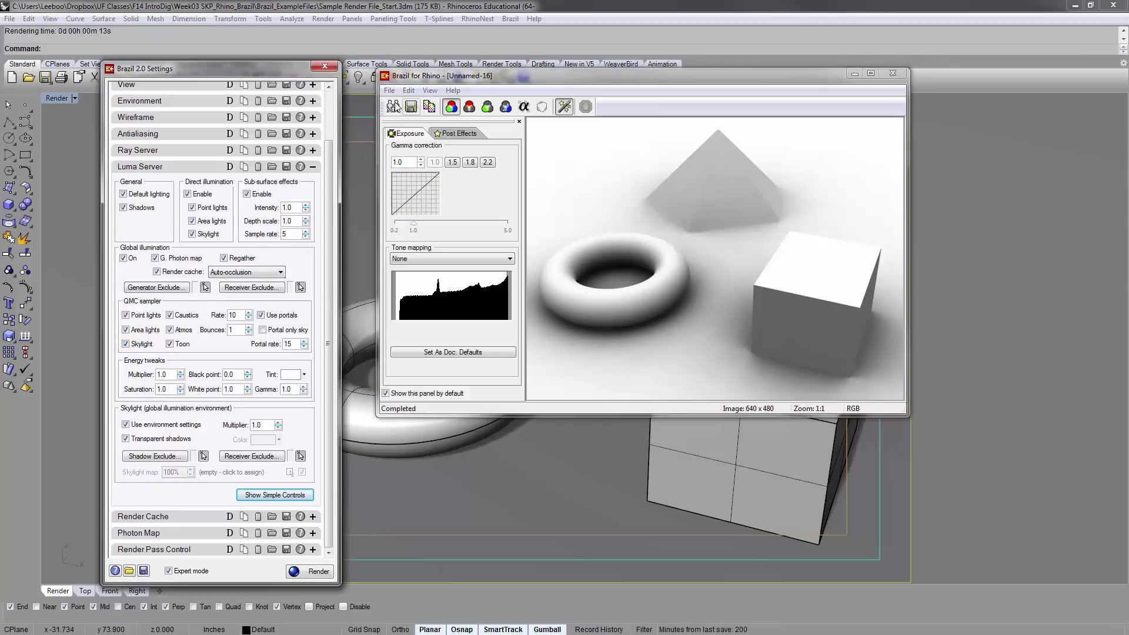
click(395, 103)
drag(456, 92, 627, 162)
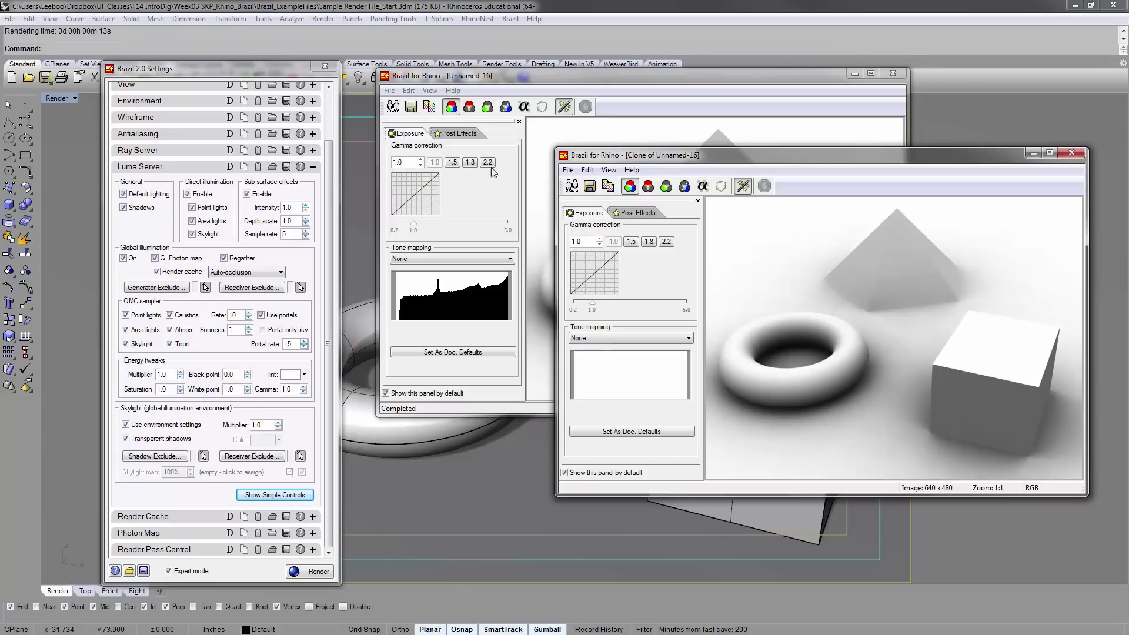
click(310, 571)
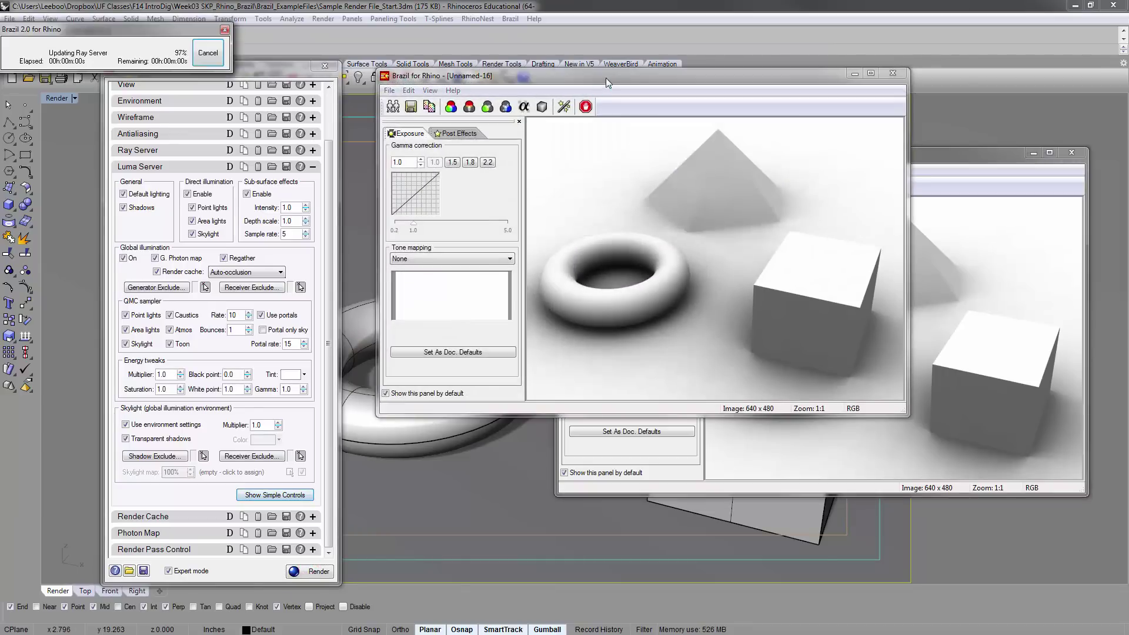
drag(605, 79, 379, 108)
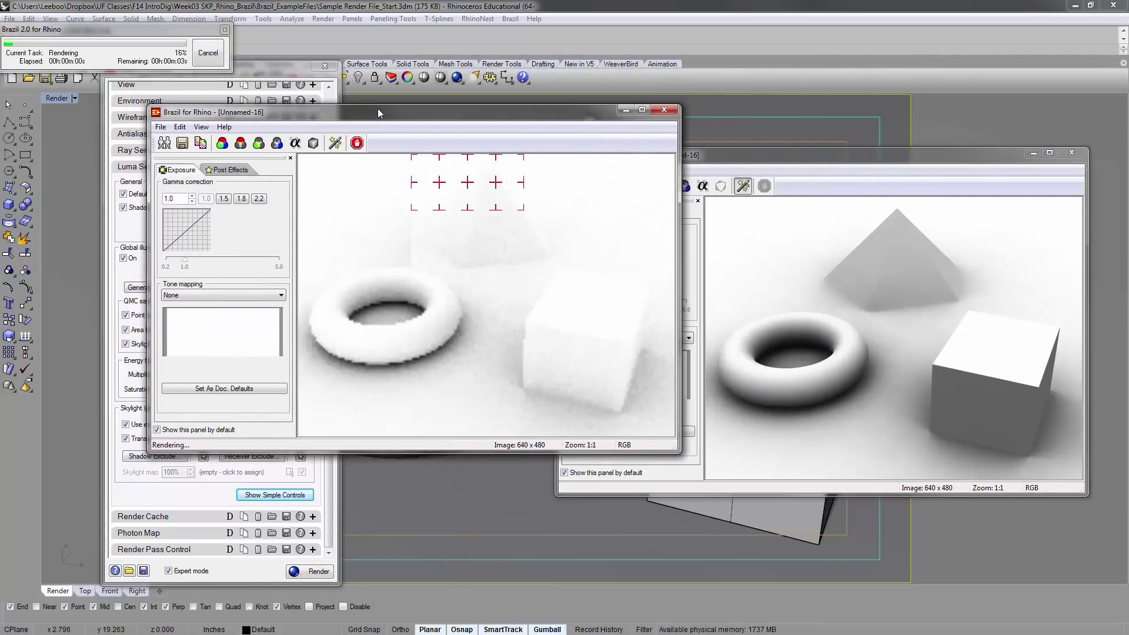